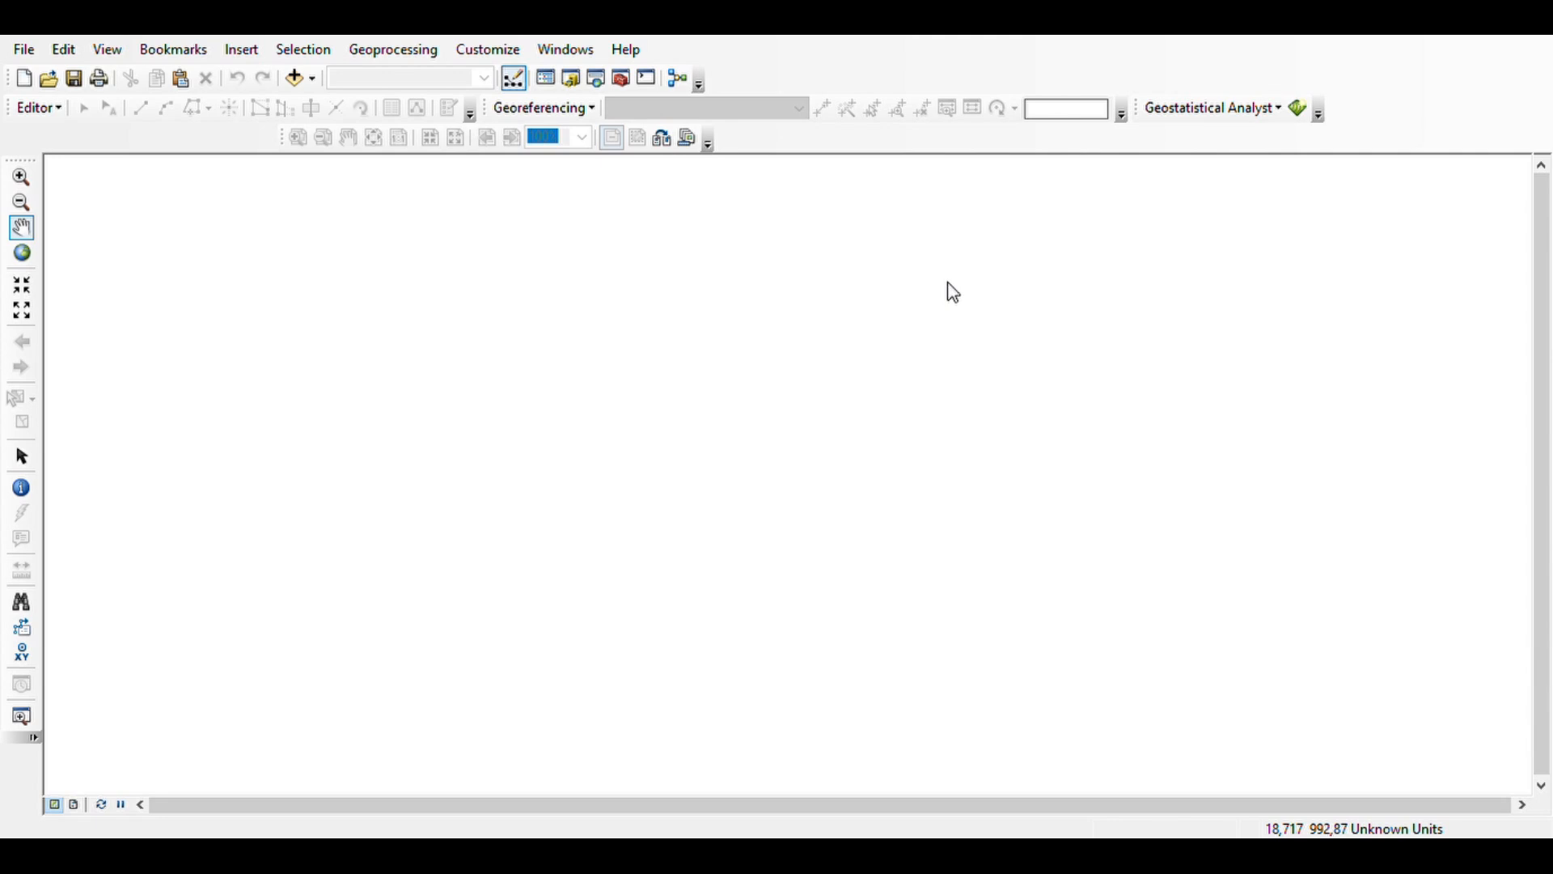
left_click_drag(932, 290, 652, 296)
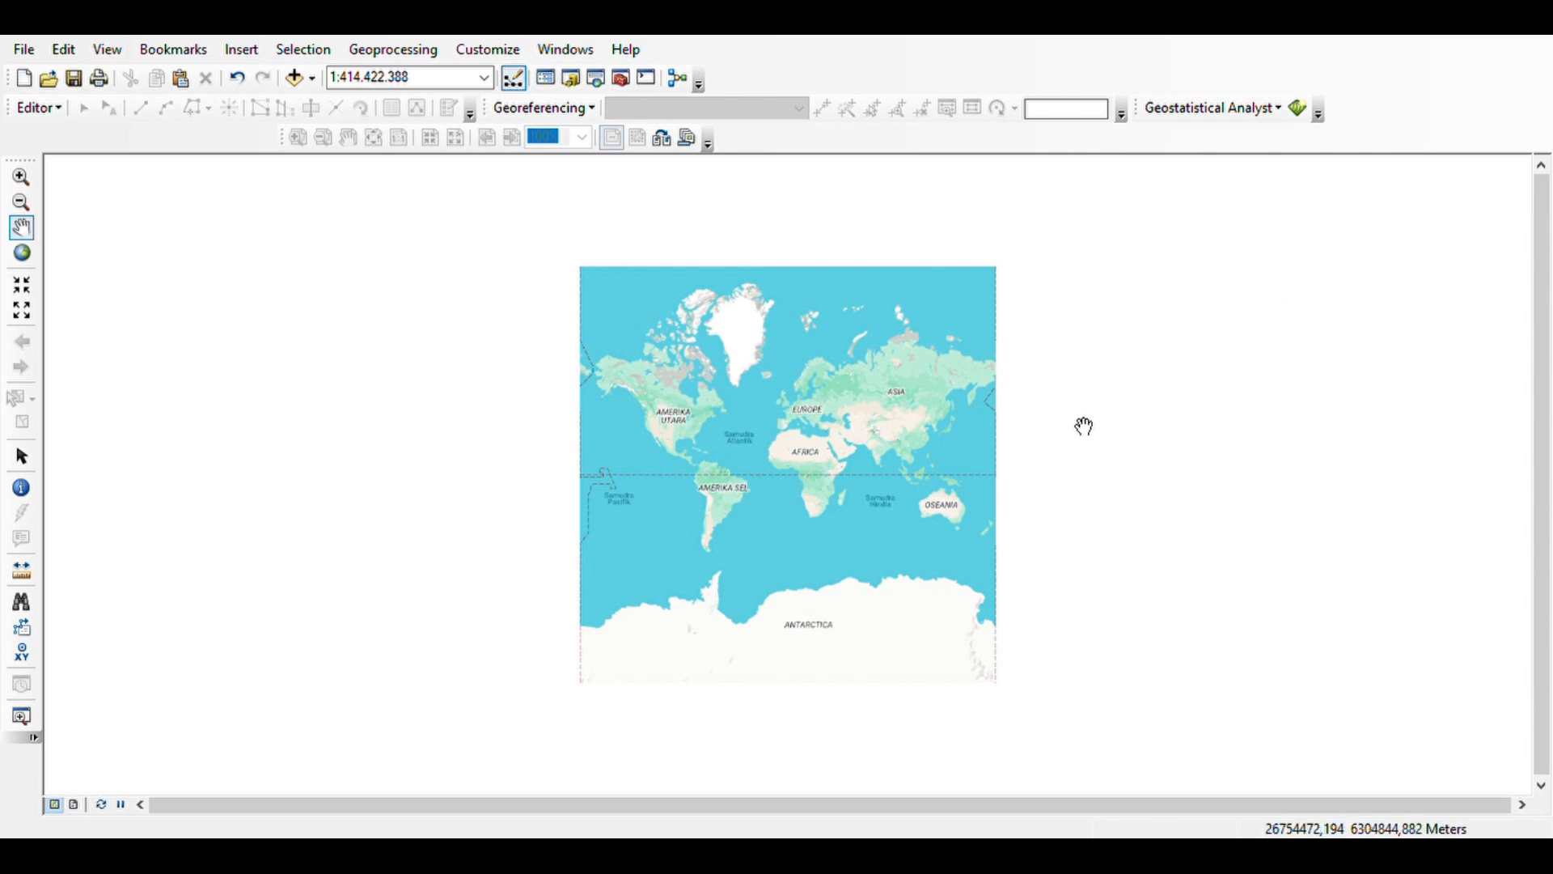
- Examine the world street basemap, going from the global extent down to Indonesia, Java and Bali
left_click_drag(1338, 330, 1073, 411)
left_click_drag(879, 534, 1080, 396)
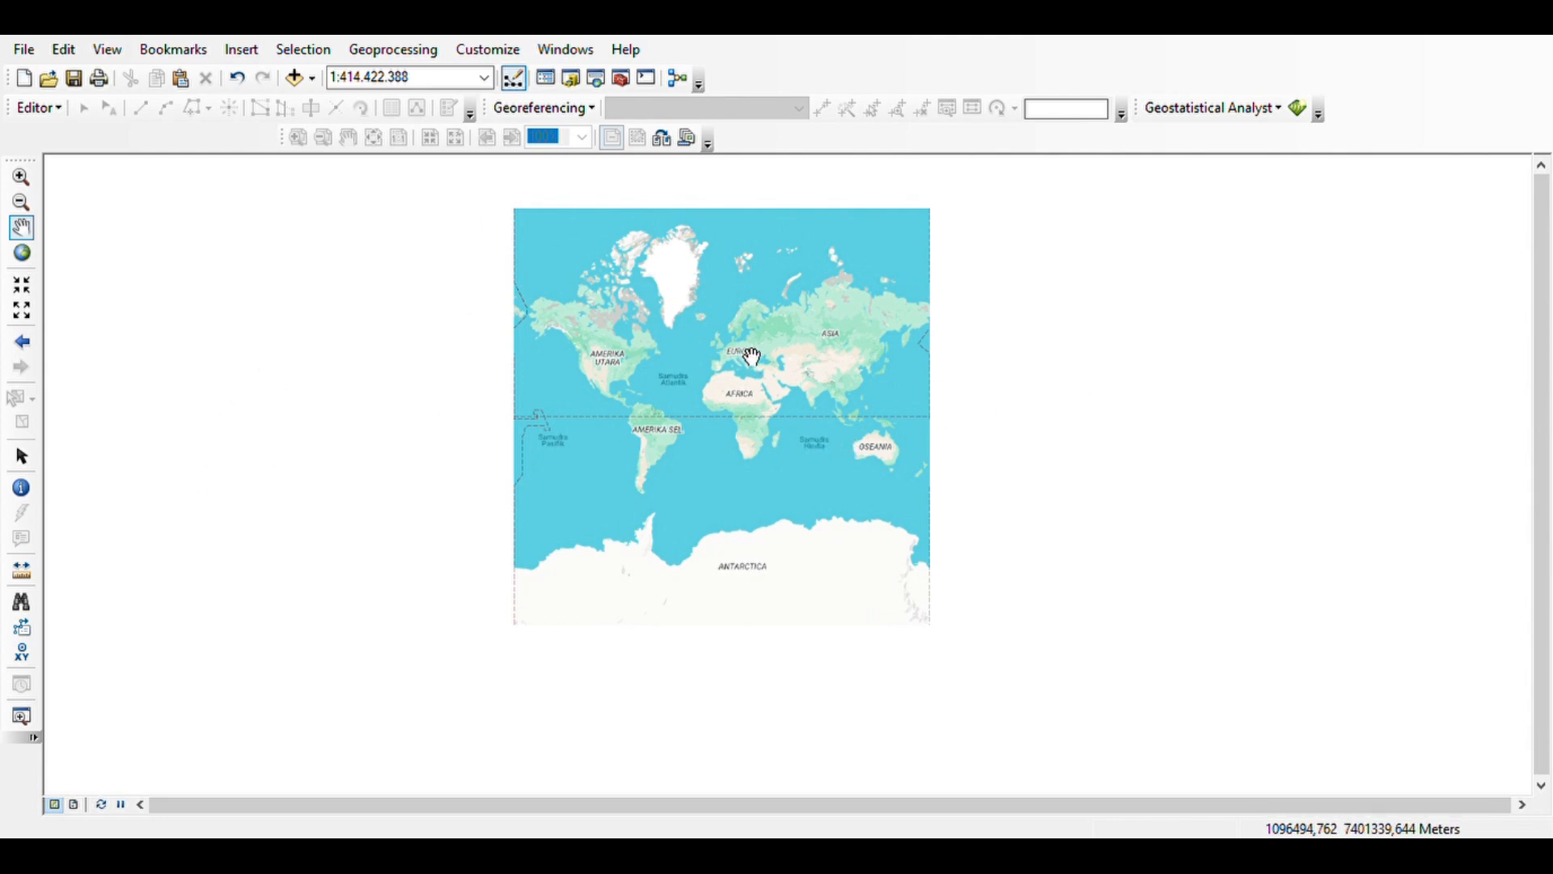
scroll(873, 444, "down", 1)
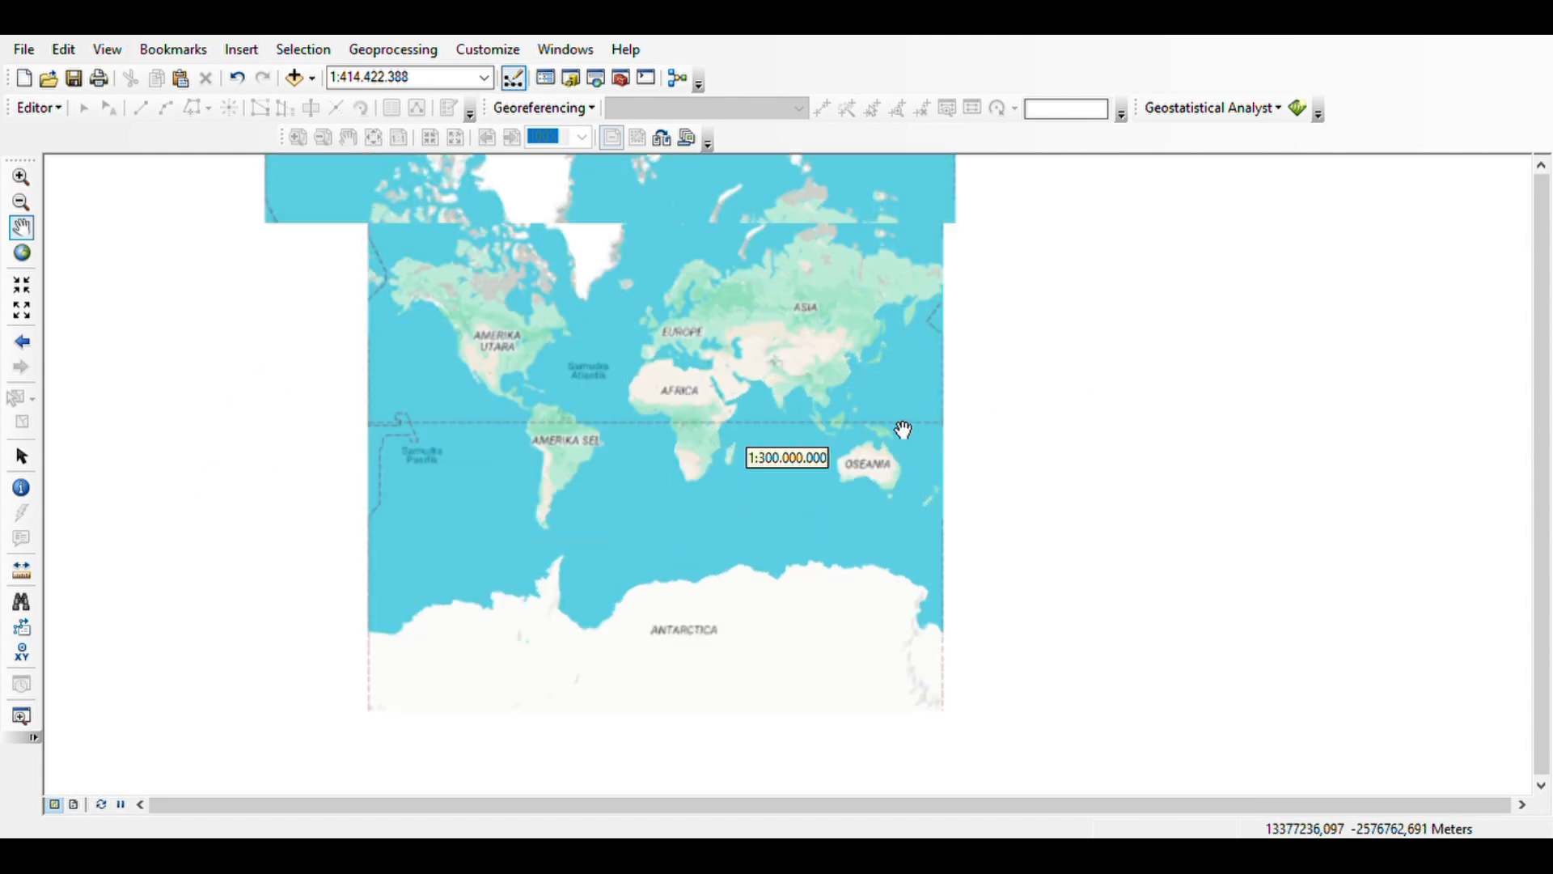
scroll(904, 429, "down", 3)
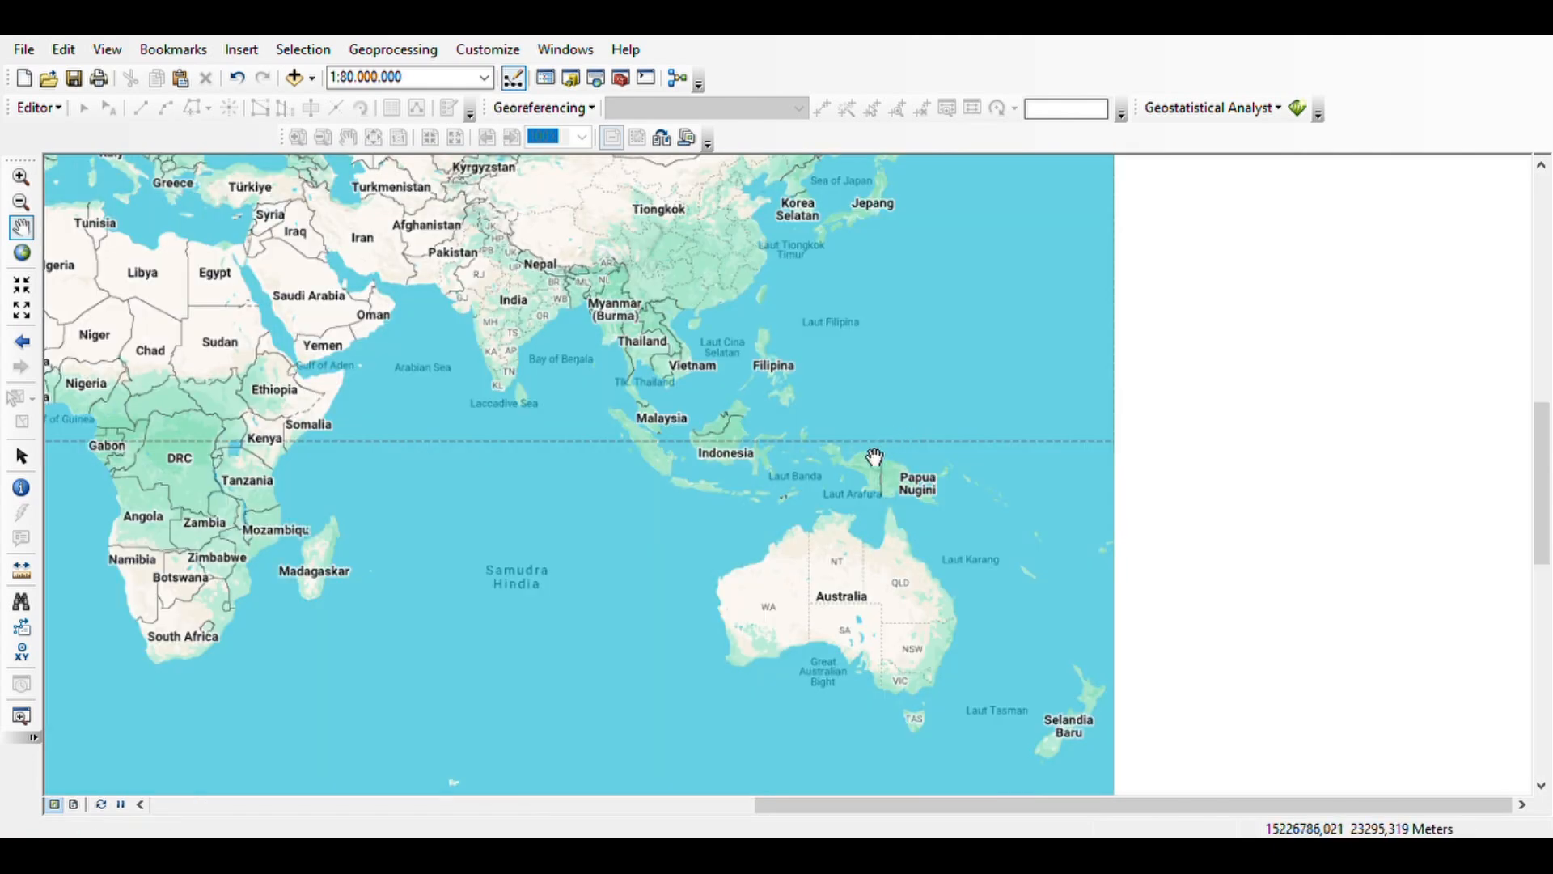
scroll(870, 461, "down", 1)
scroll(835, 474, "down", 1)
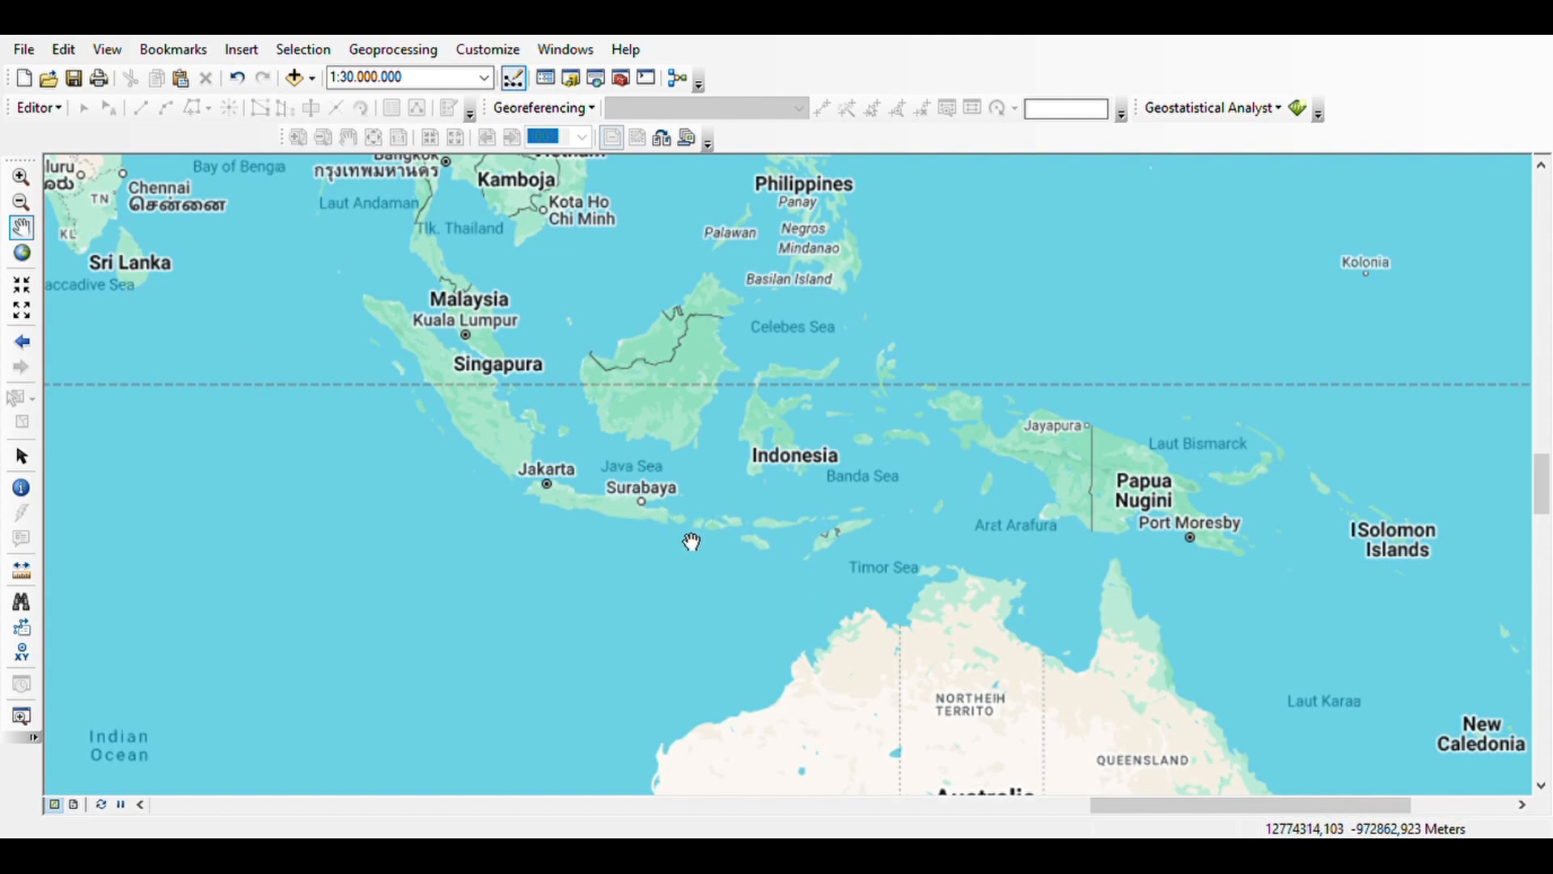
scroll(689, 535, "down", 1)
scroll(684, 537, "up", 4)
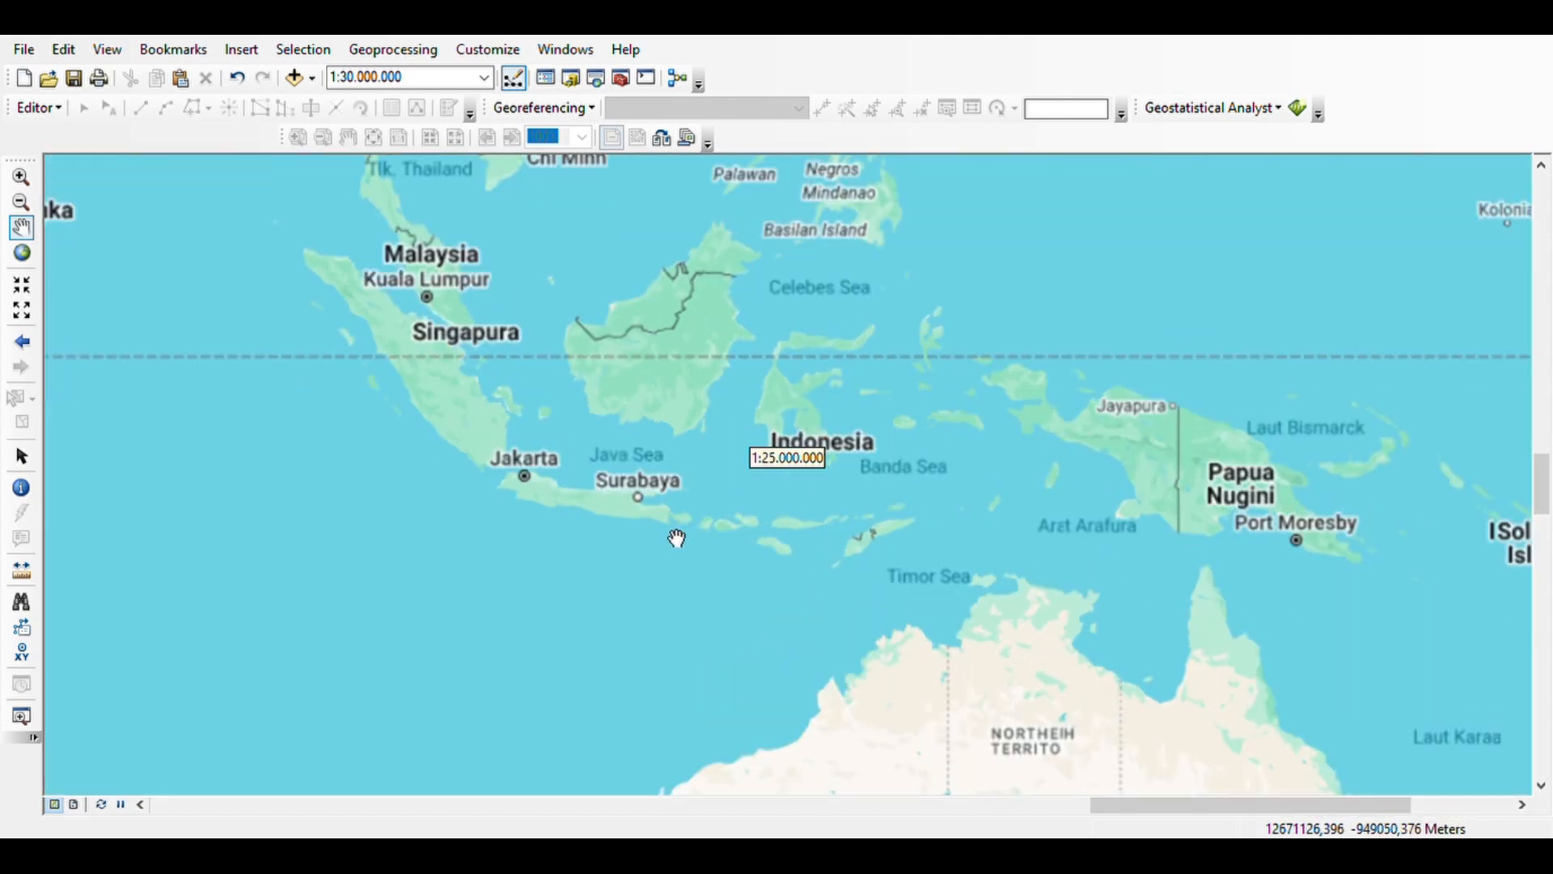
scroll(677, 538, "up", 1)
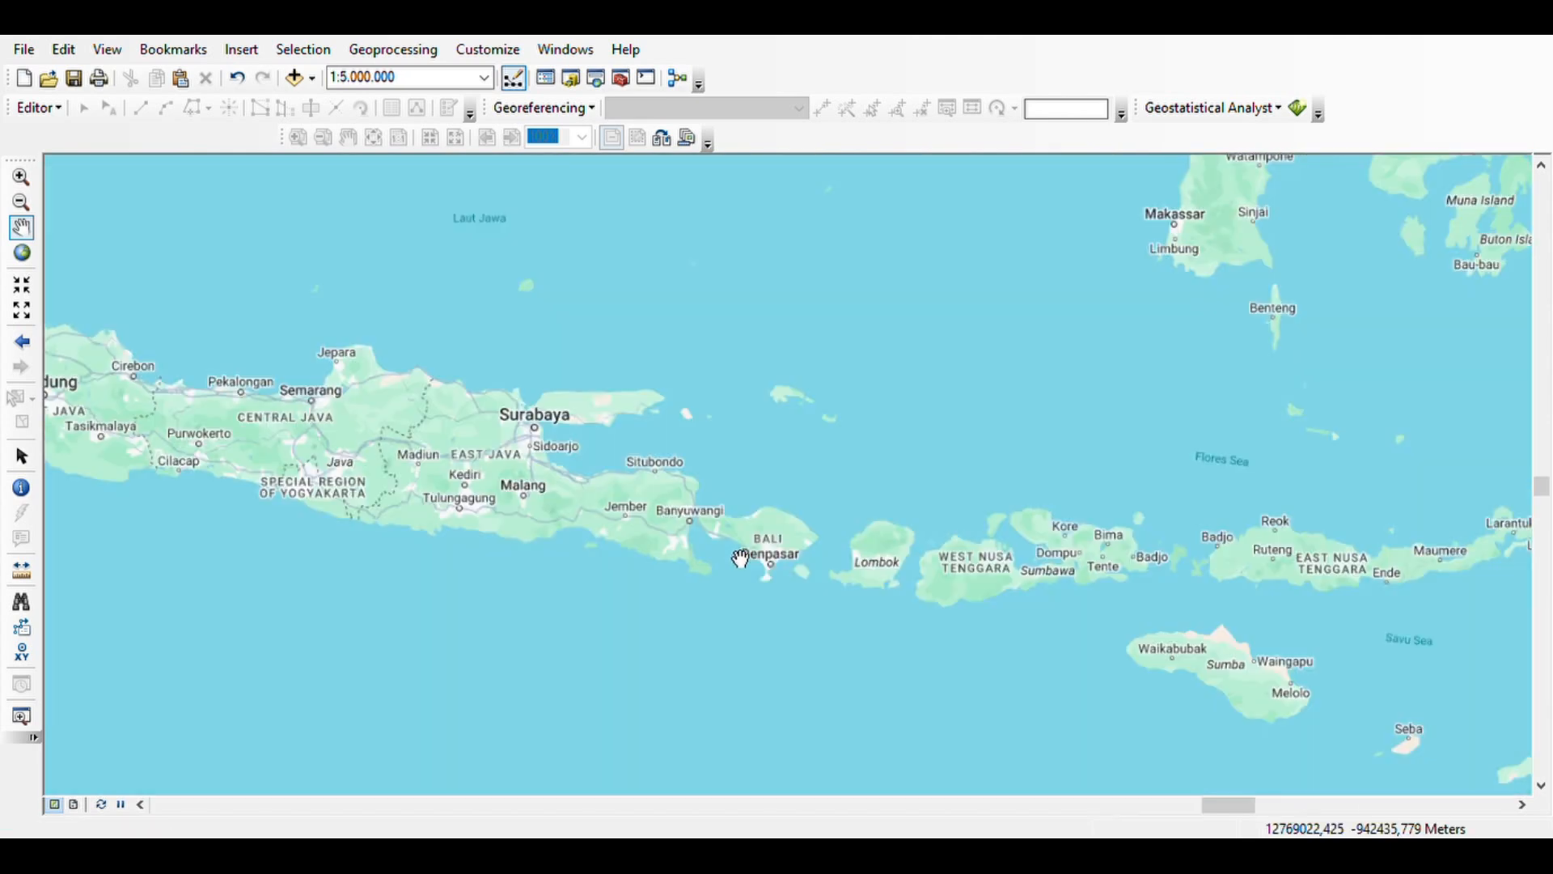
left_click_drag(799, 550, 750, 616)
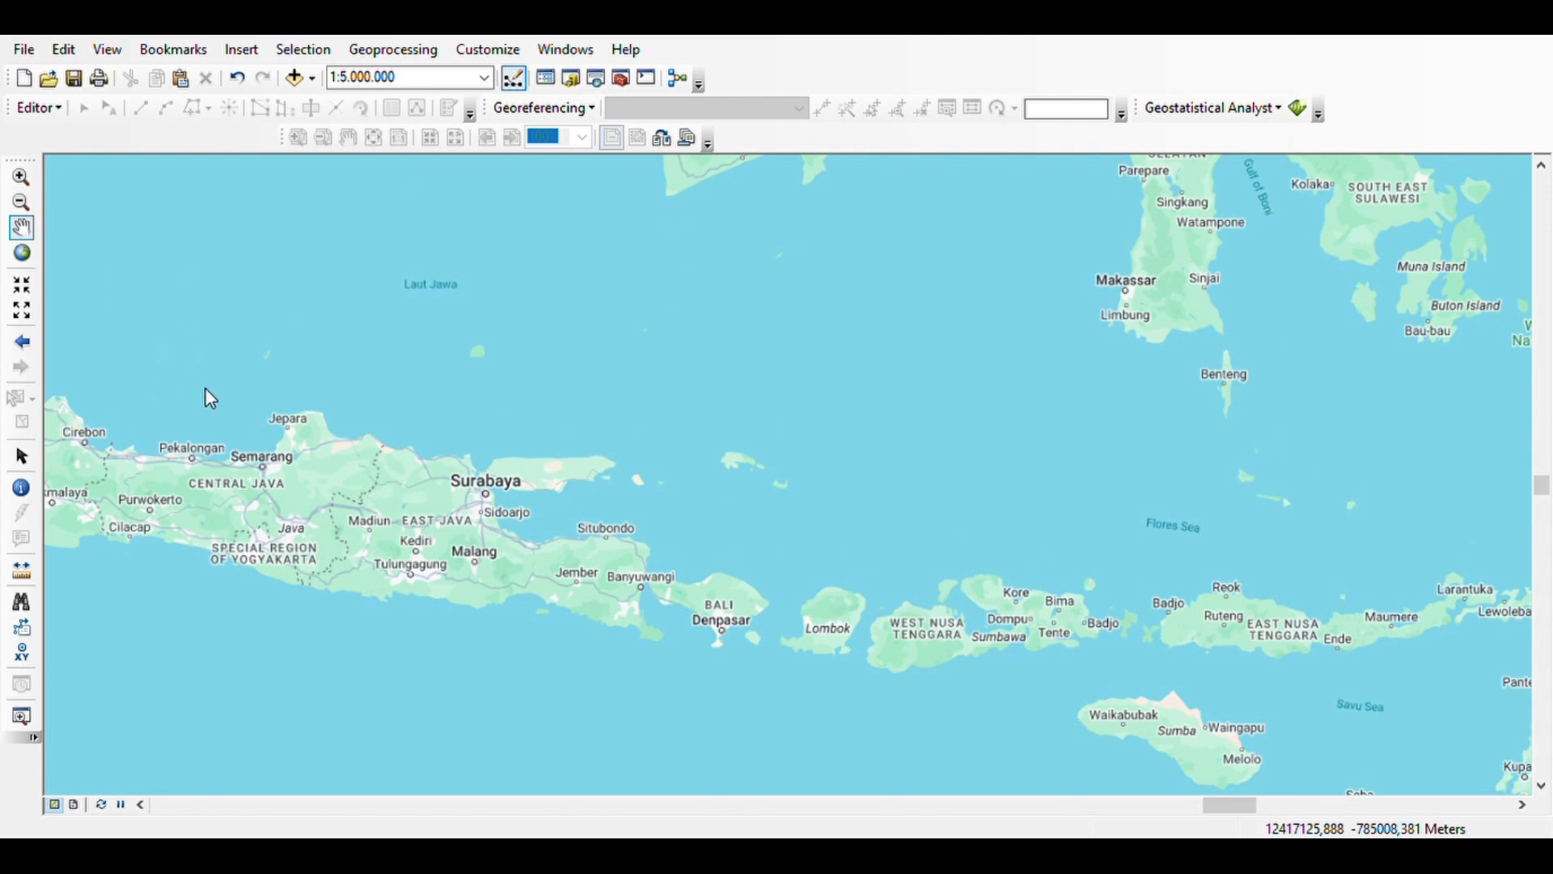
- Examine the Google Street layer over Bali, down to Denpasar's roads and places of interest at 1:50.000
scroll(722, 651, "up", 2)
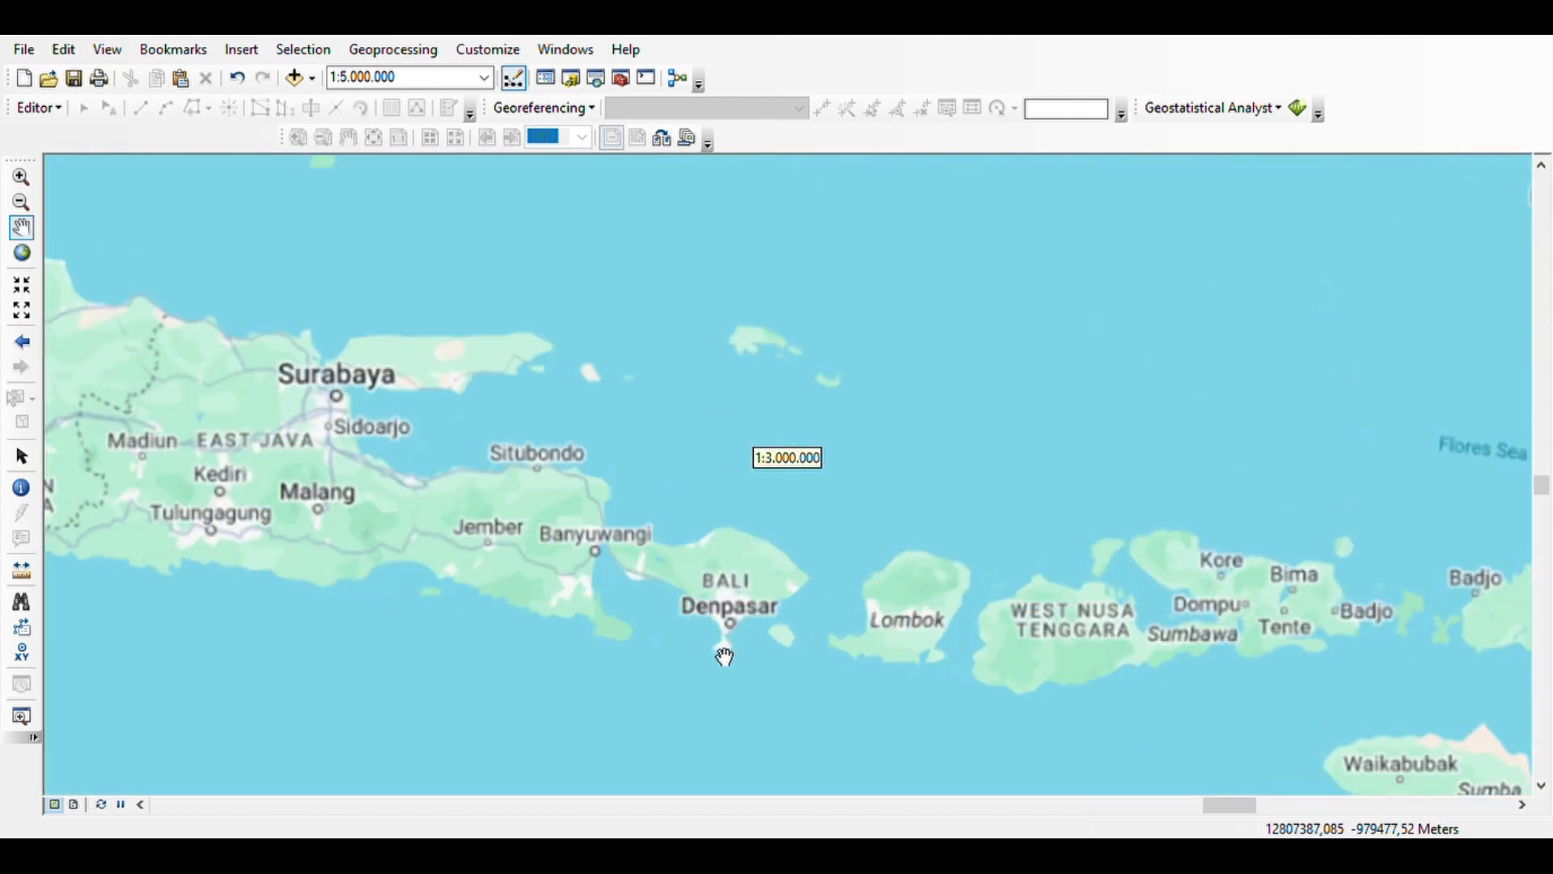
scroll(725, 656, "up", 3)
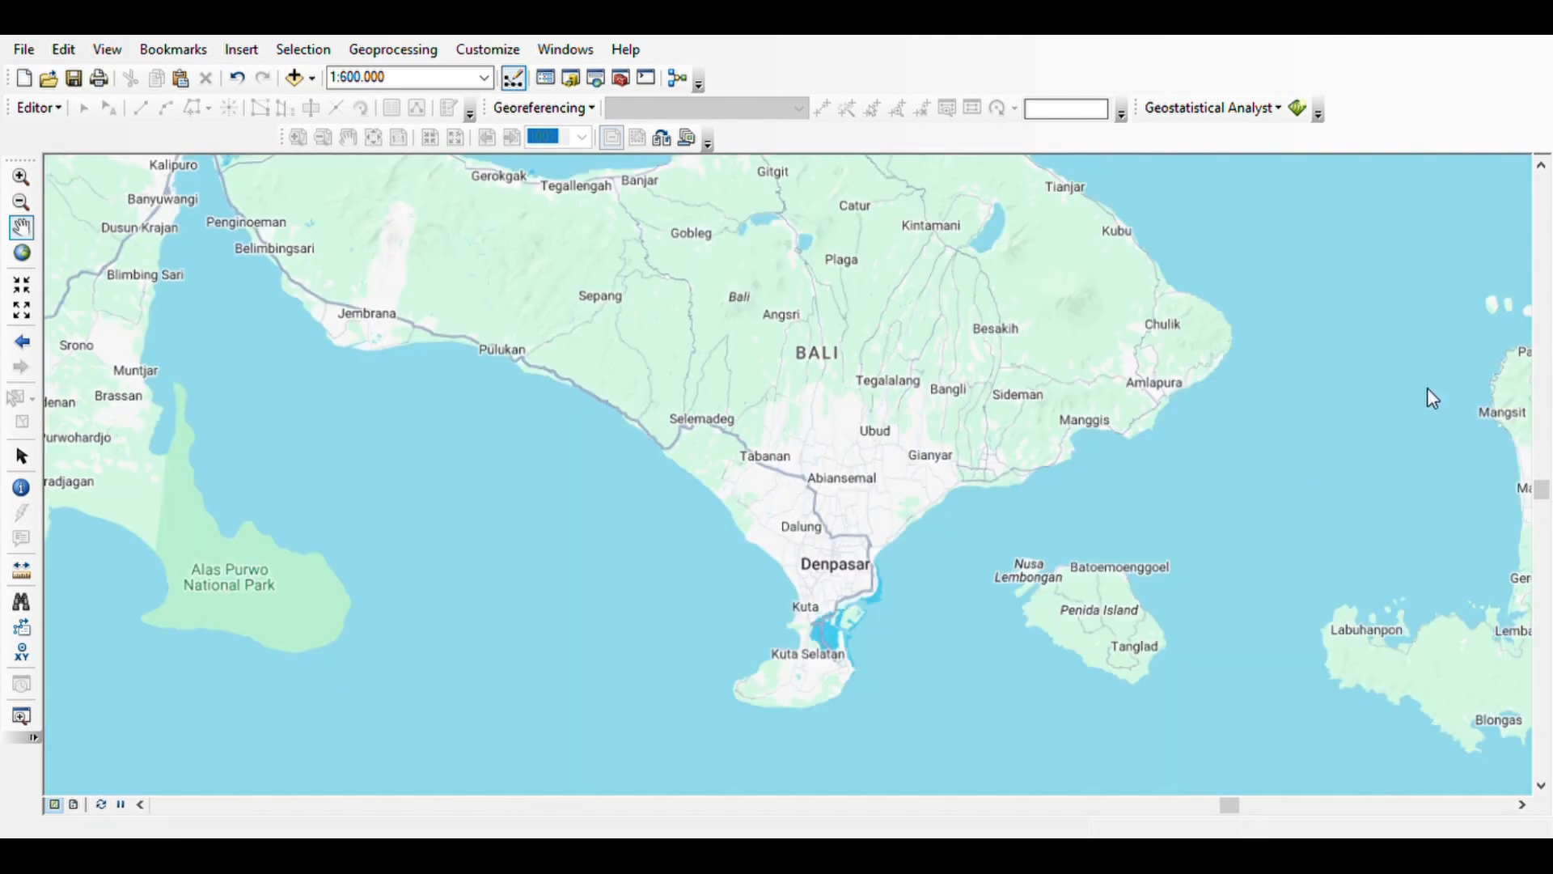
left_click_drag(999, 573, 806, 492)
left_click_drag(795, 595, 906, 729)
left_click_drag(725, 473, 725, 529)
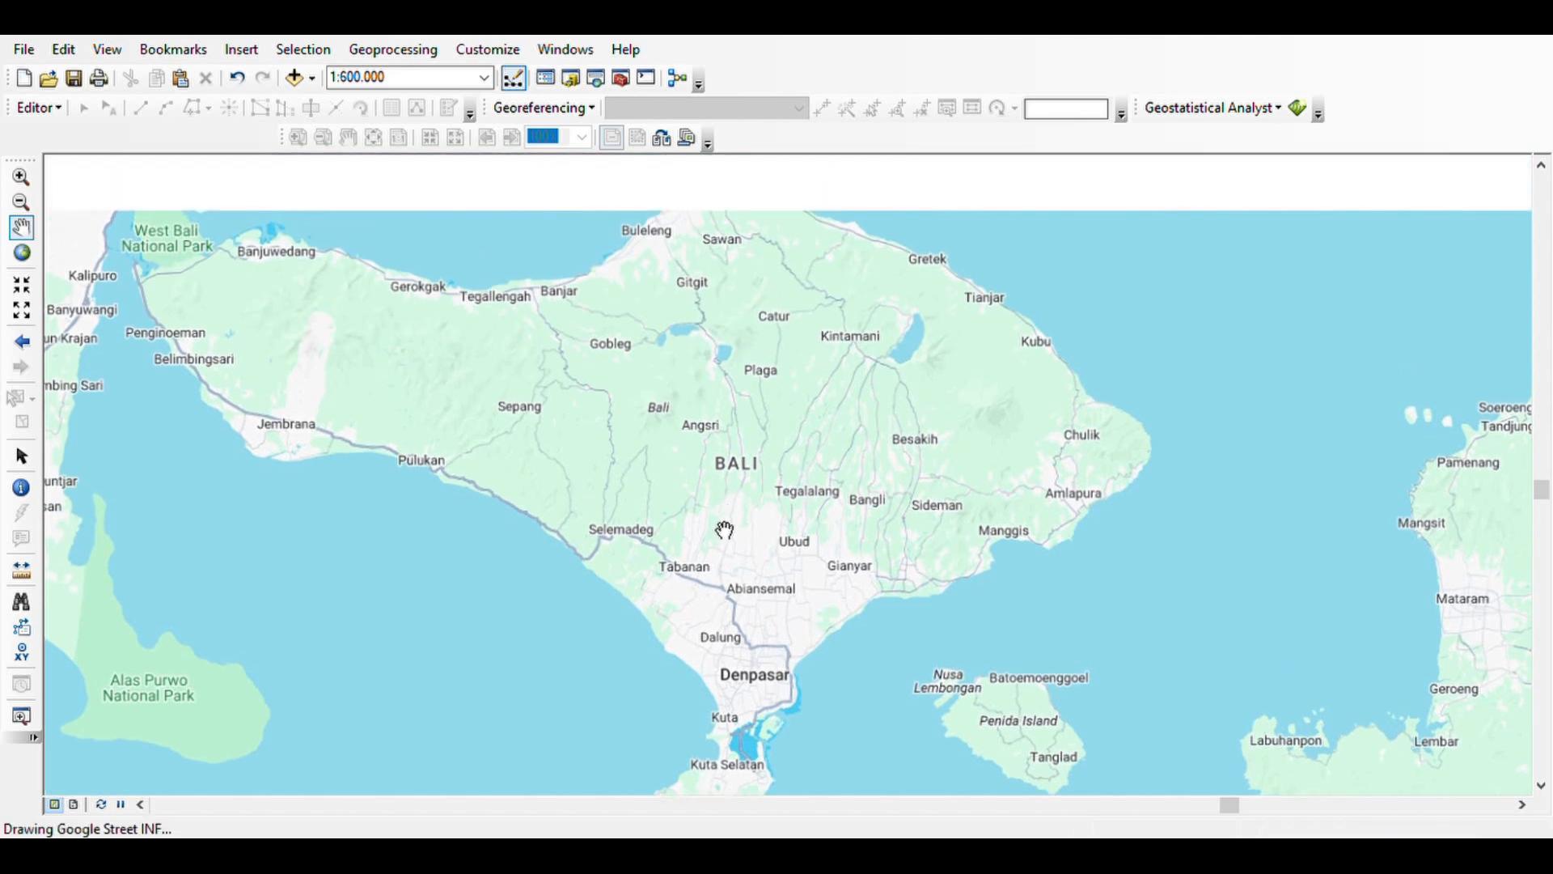
scroll(723, 692, "up", 5)
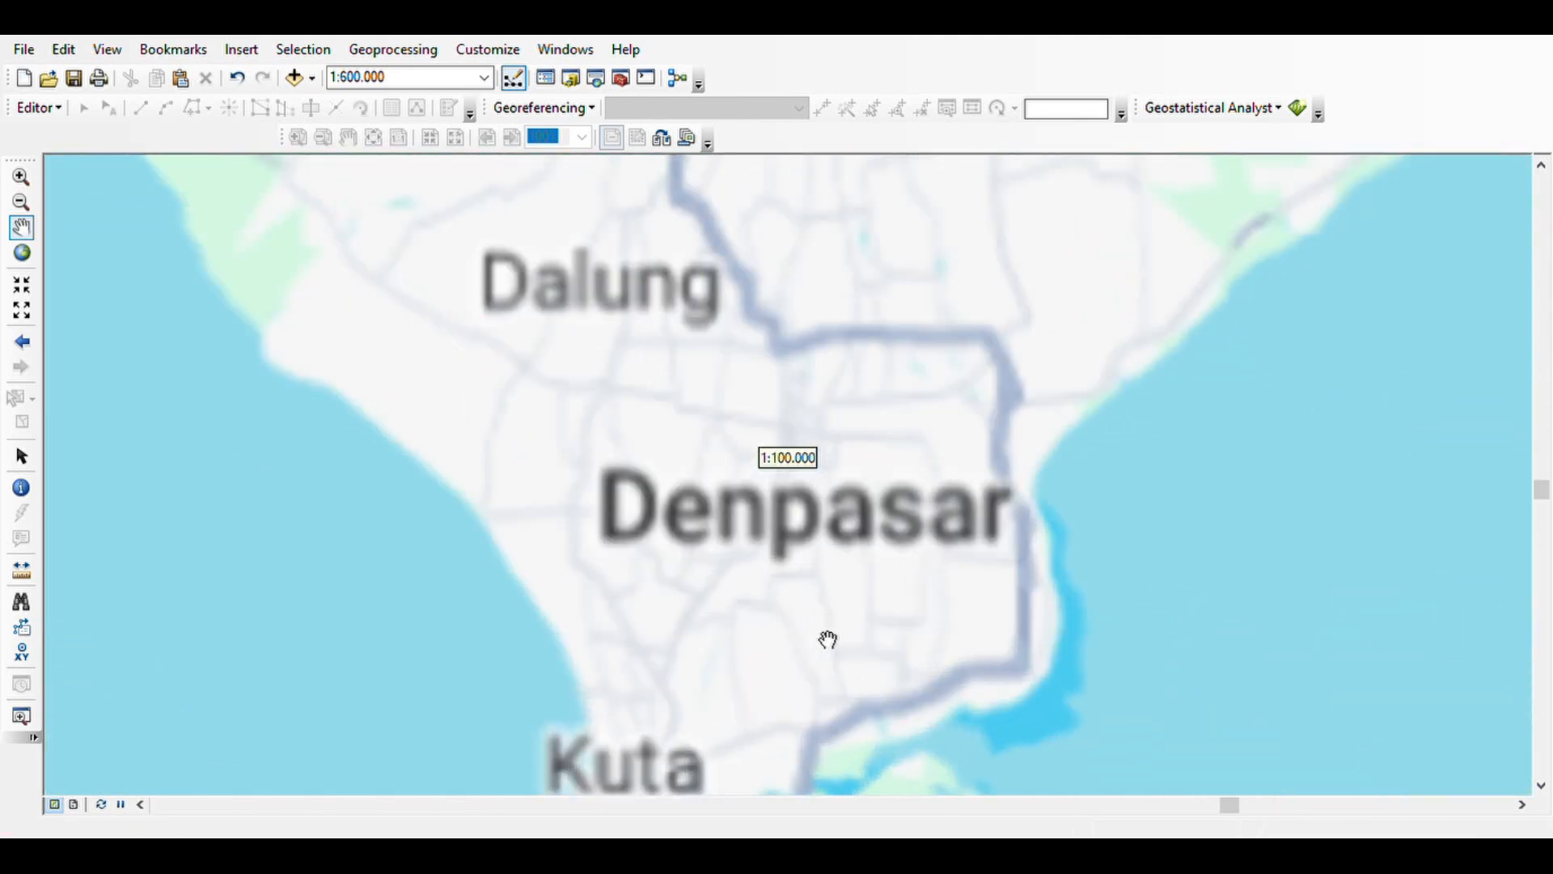
scroll(838, 624, "up", 2)
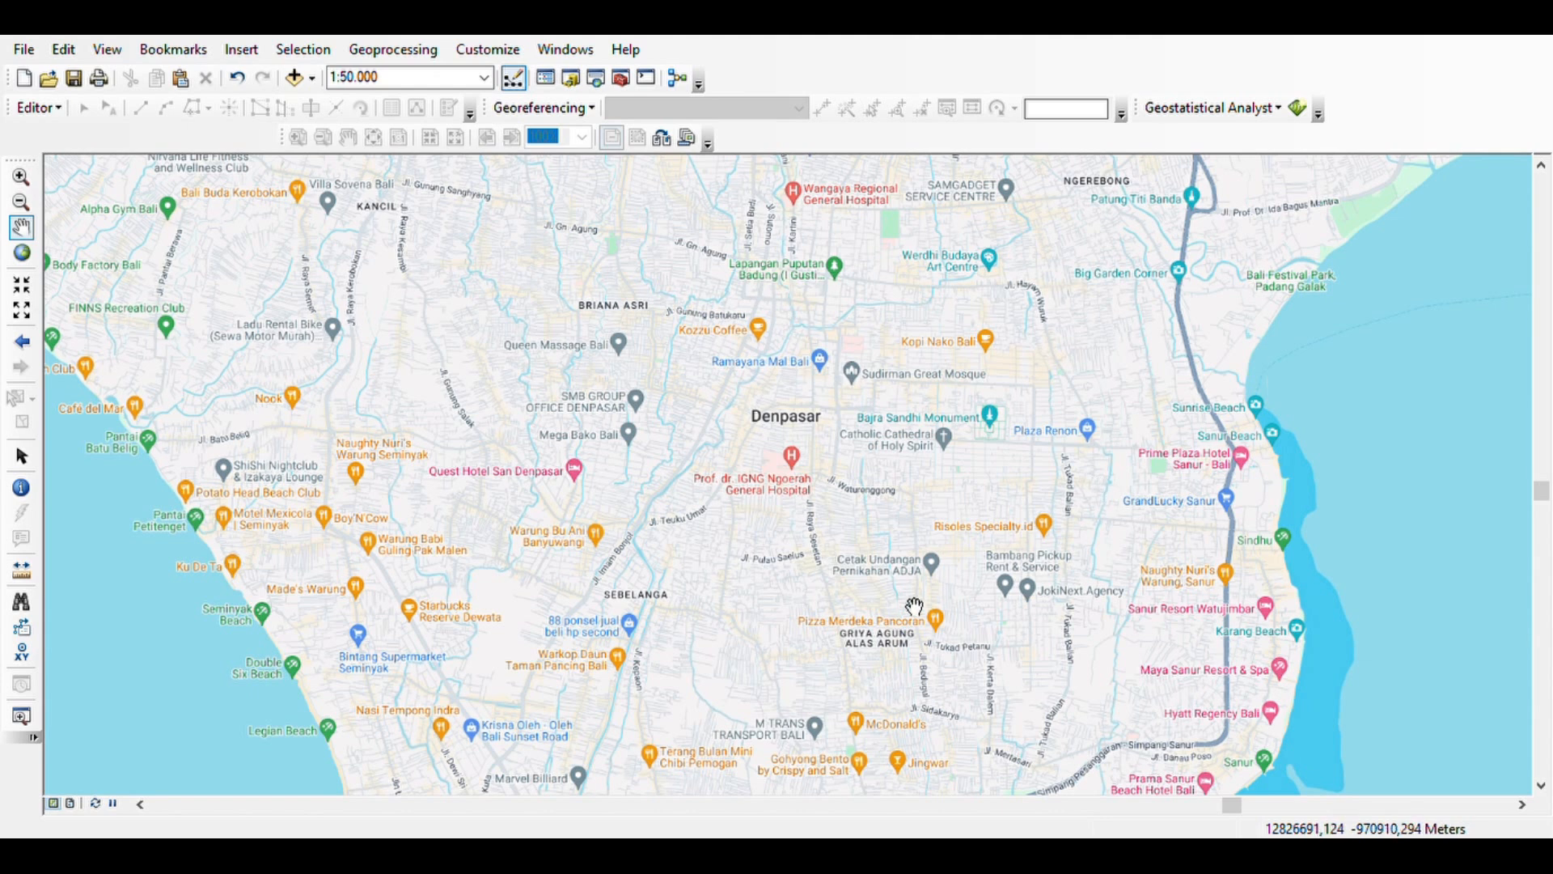
left_click_drag(938, 656, 964, 593)
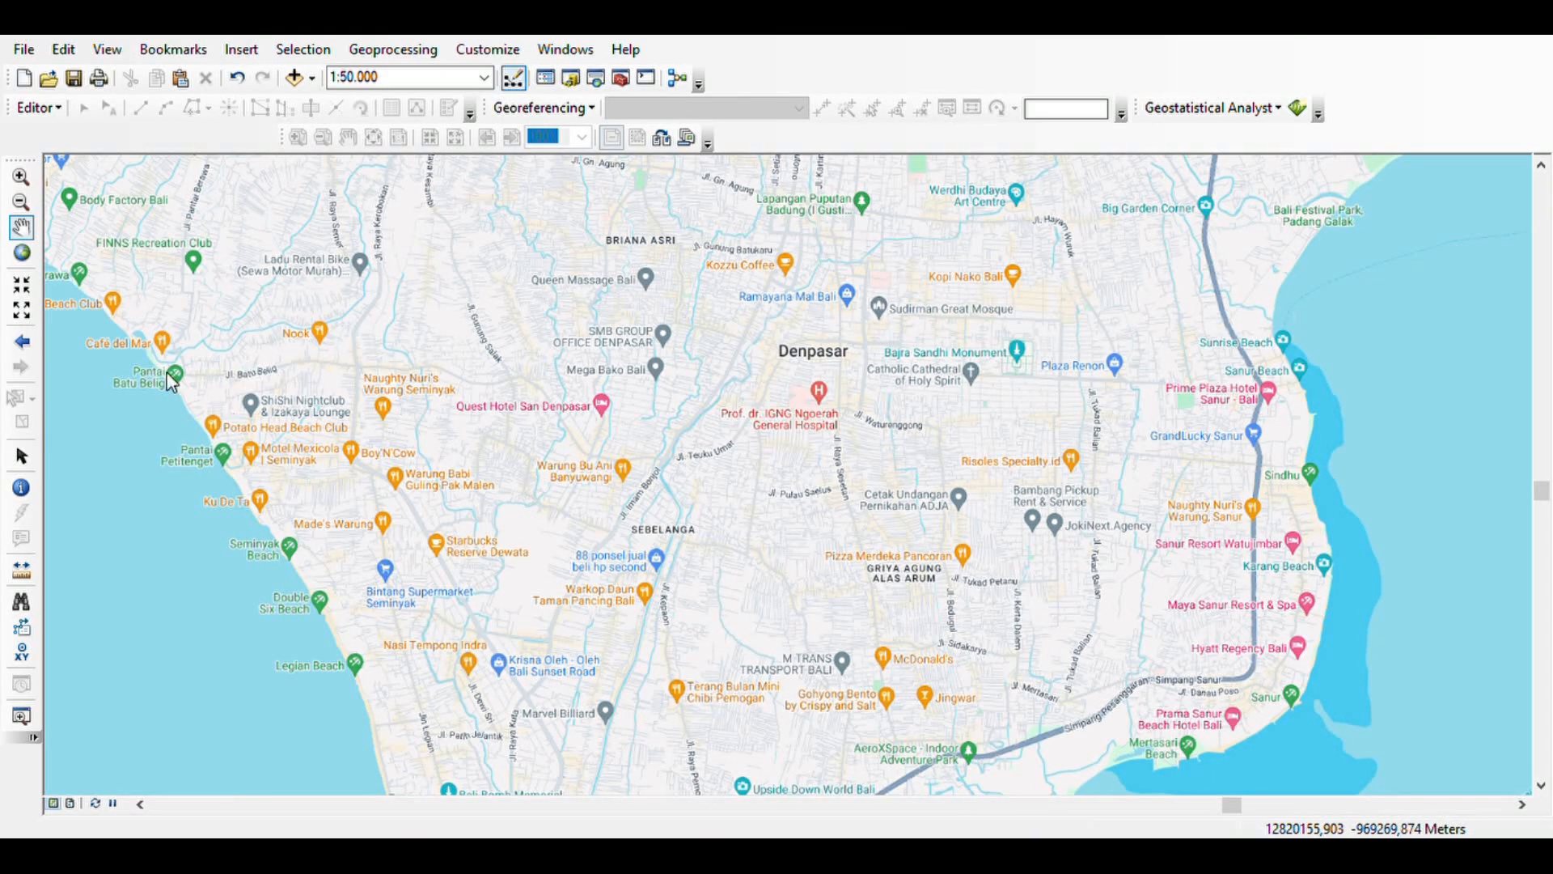
- Switch from the street map to the satellite imagery and examine Denpasar's southern coast, harbour and islands at 1:25.000
left_click(121, 363)
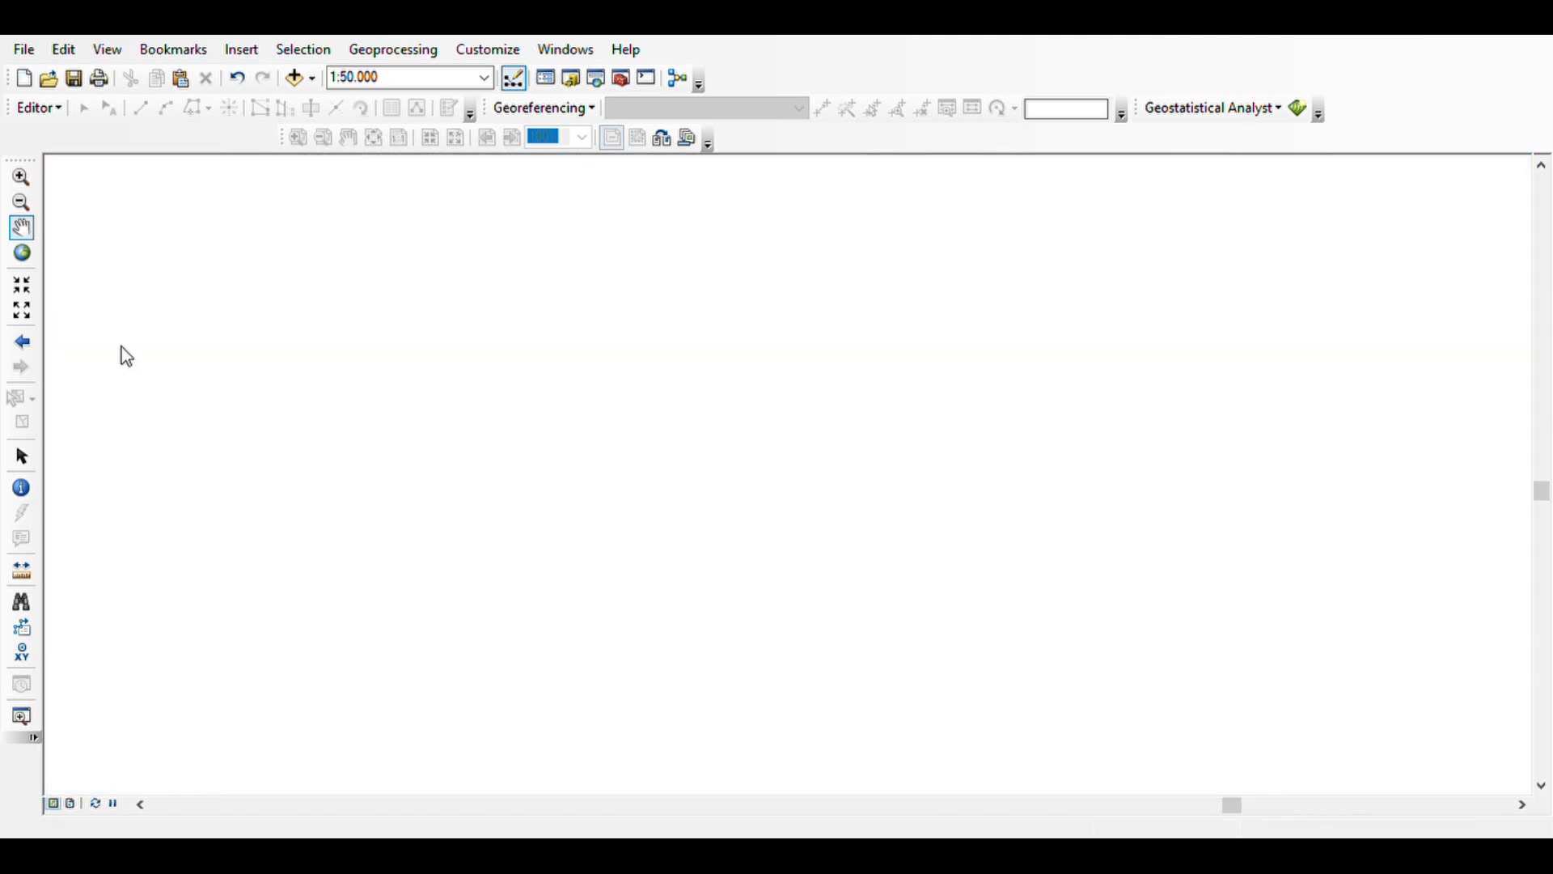
scroll(894, 596, "down", 2)
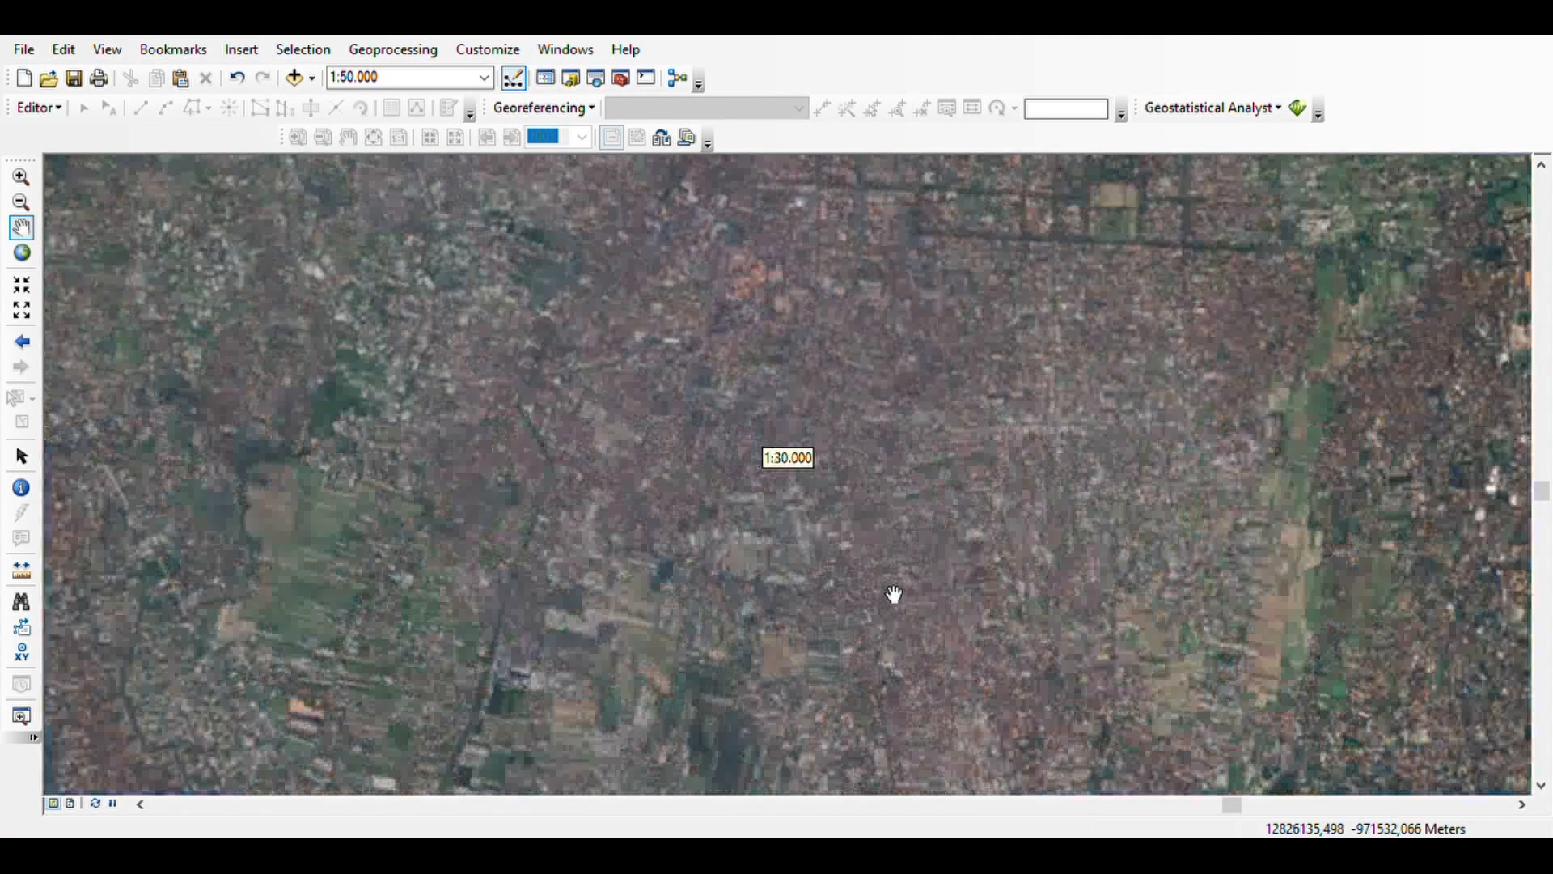
scroll(894, 597, "down", 1)
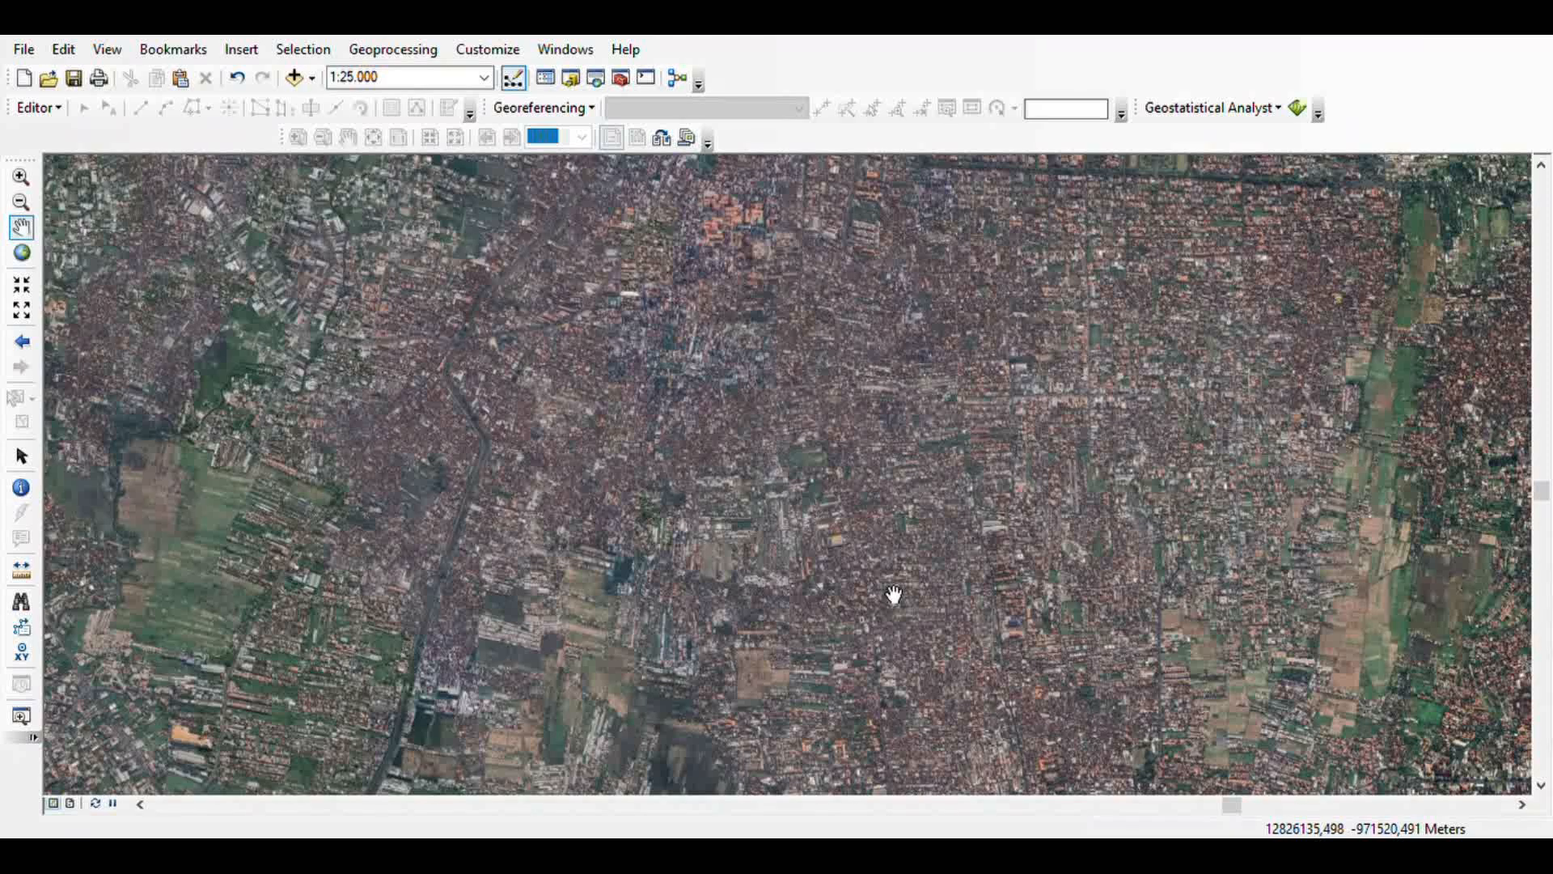
left_click_drag(721, 719, 787, 416)
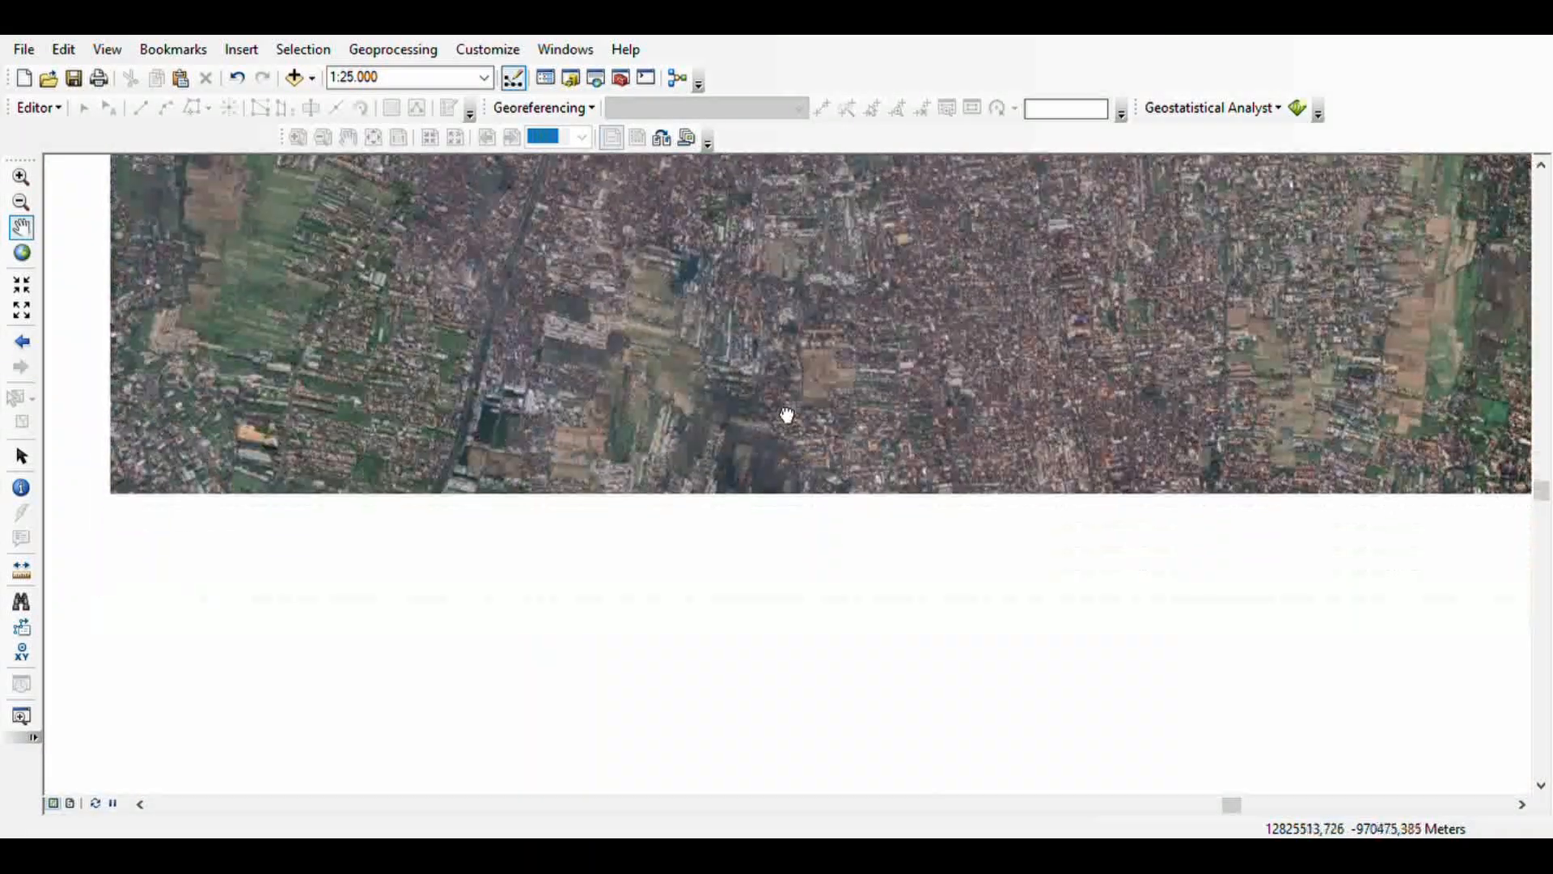
left_click_drag(824, 563, 763, 377)
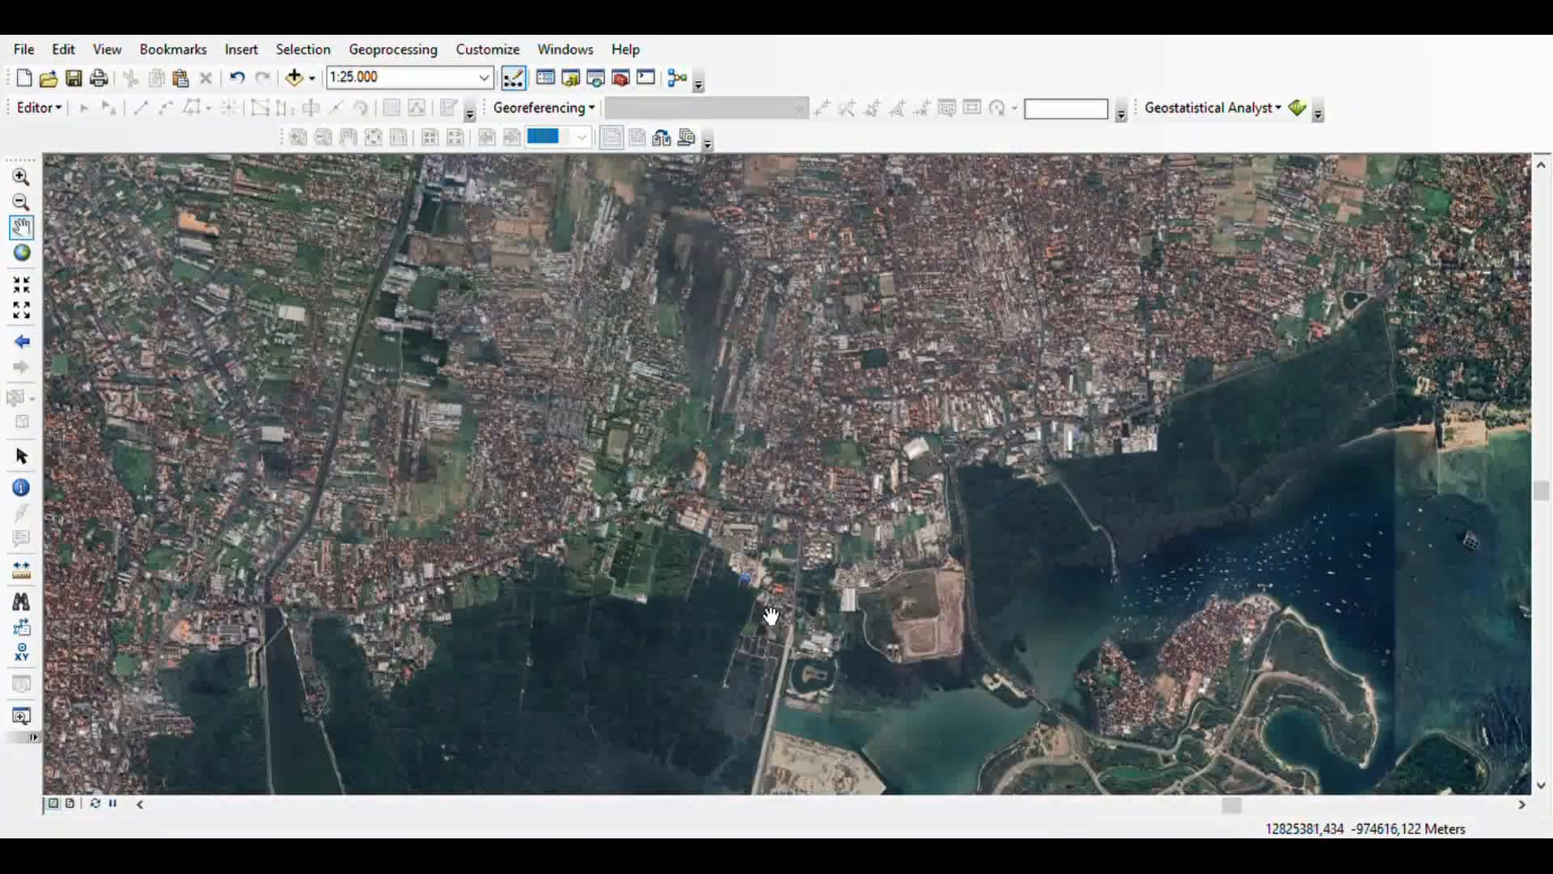
left_click_drag(772, 616, 802, 448)
left_click_drag(895, 538, 882, 360)
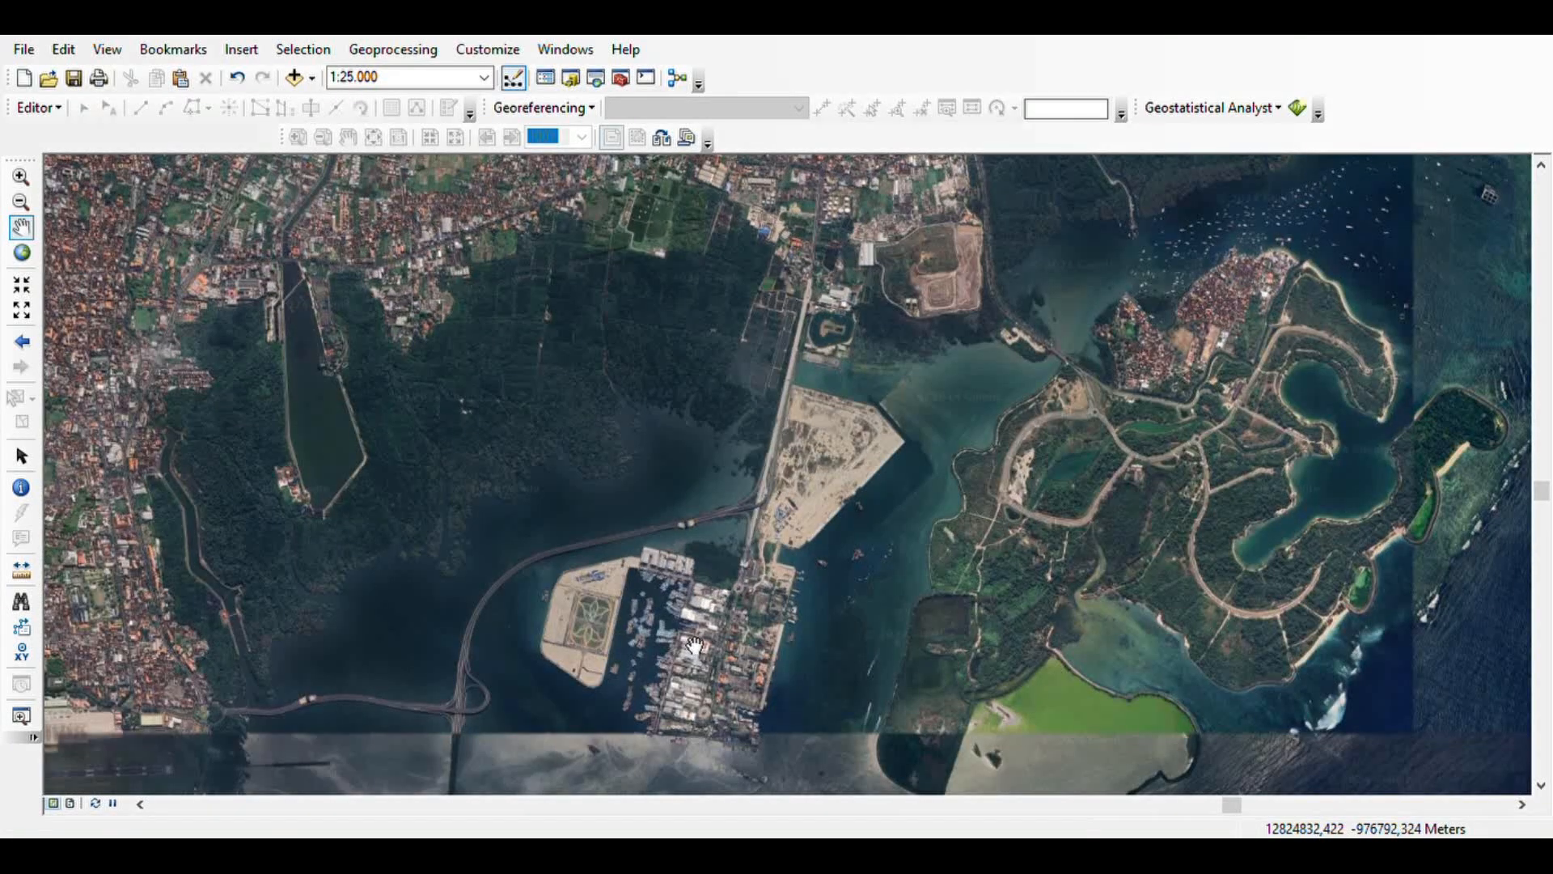
left_click_drag(867, 681, 732, 565)
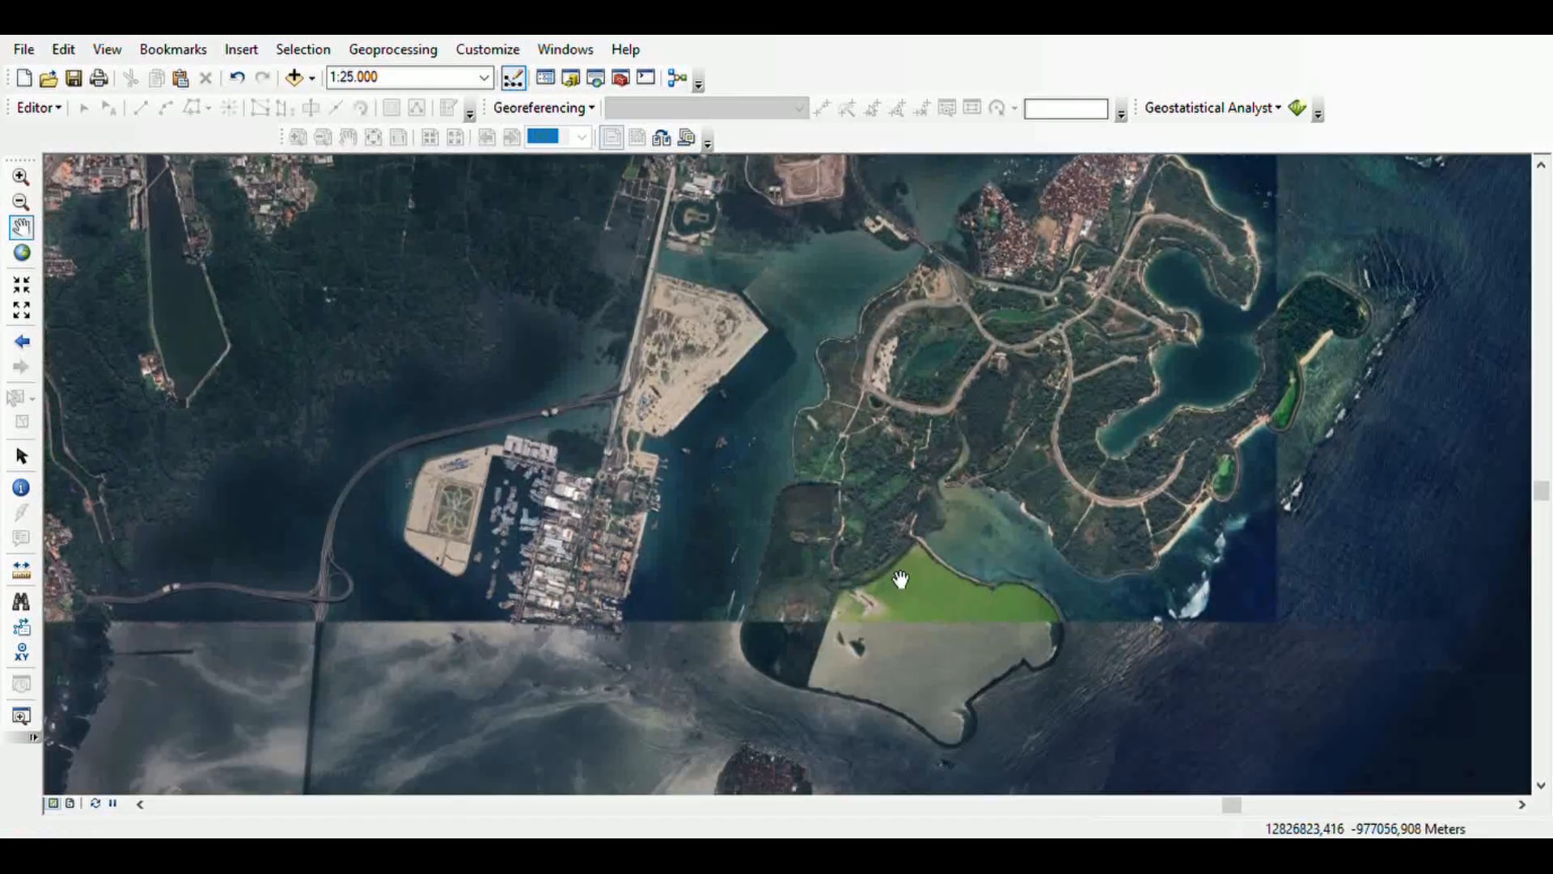
left_click_drag(1011, 498, 670, 527)
left_click_drag(756, 408, 780, 607)
left_click_drag(665, 617, 799, 538)
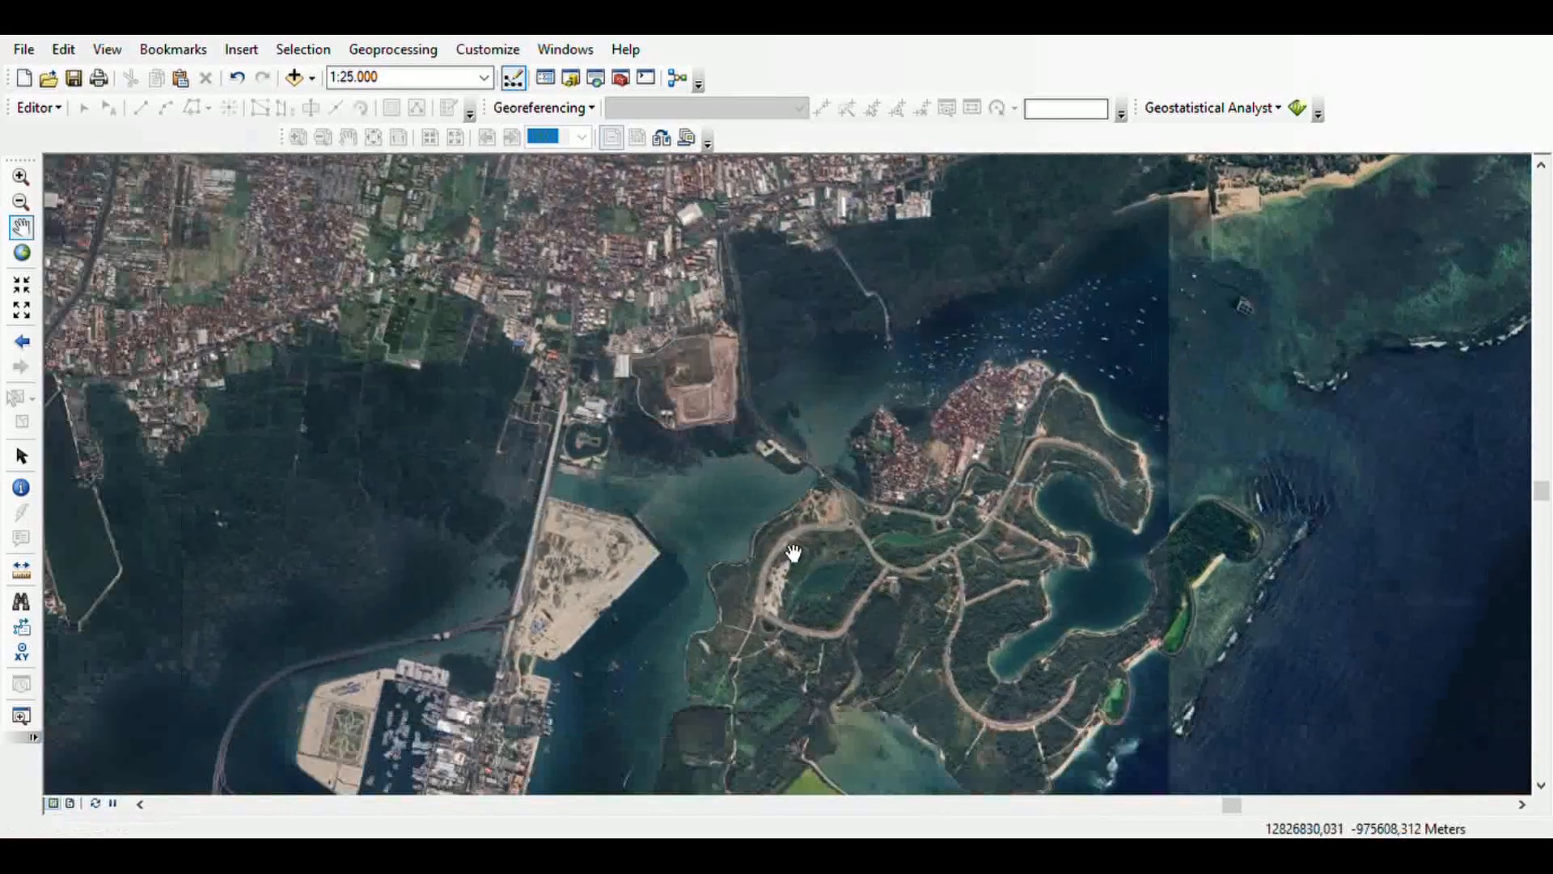
- Review the satellite imagery at smaller scales, from southern Bali across to Penida Island at 1:500.000
scroll(833, 530, "down", 2)
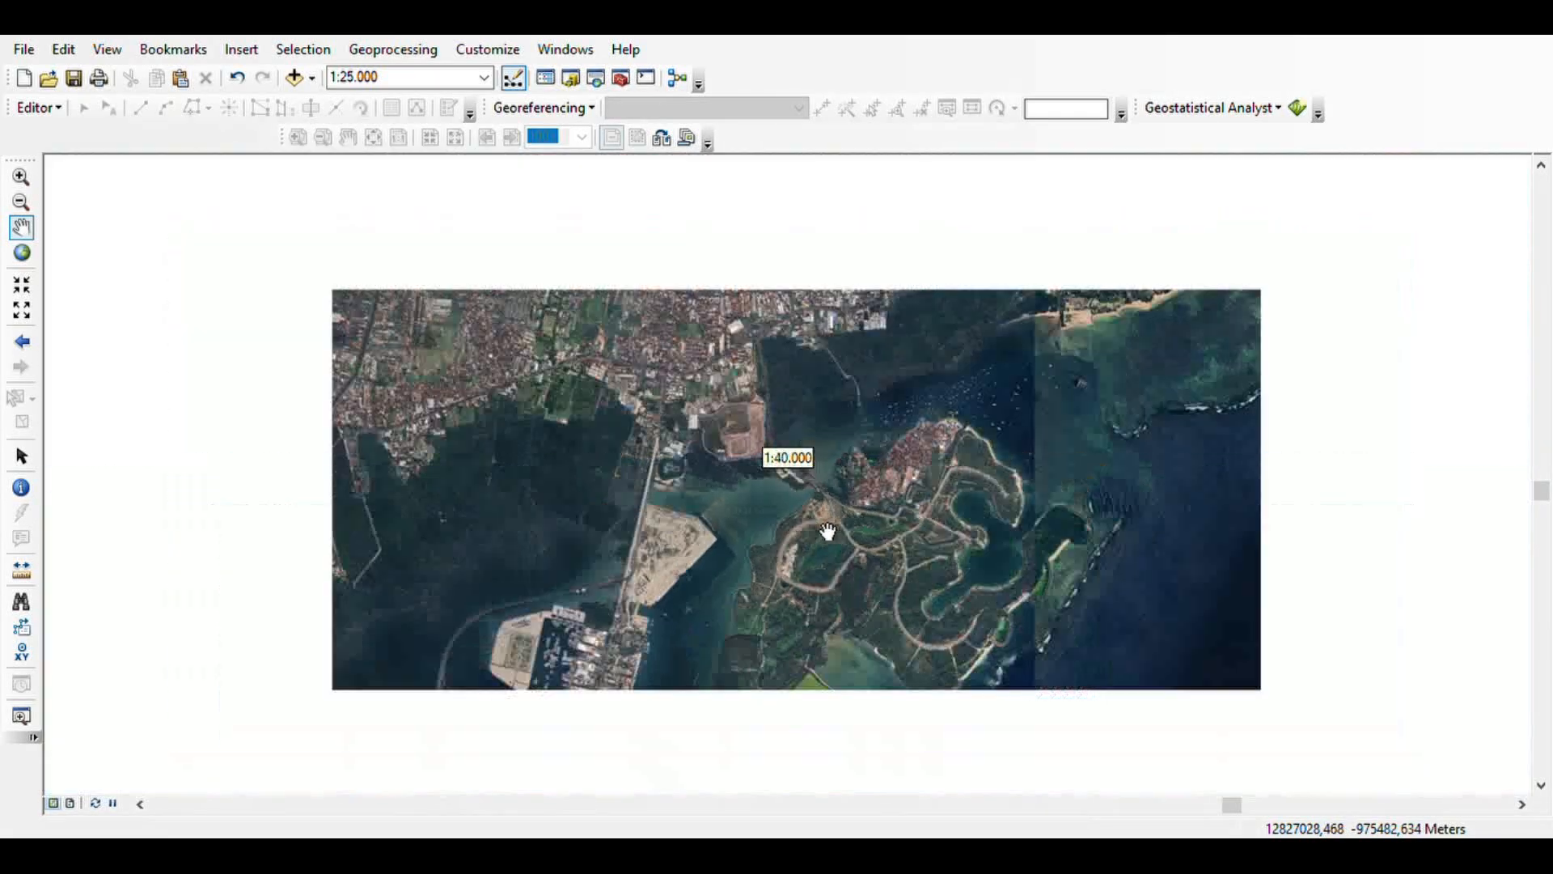
scroll(909, 531, "down", 1)
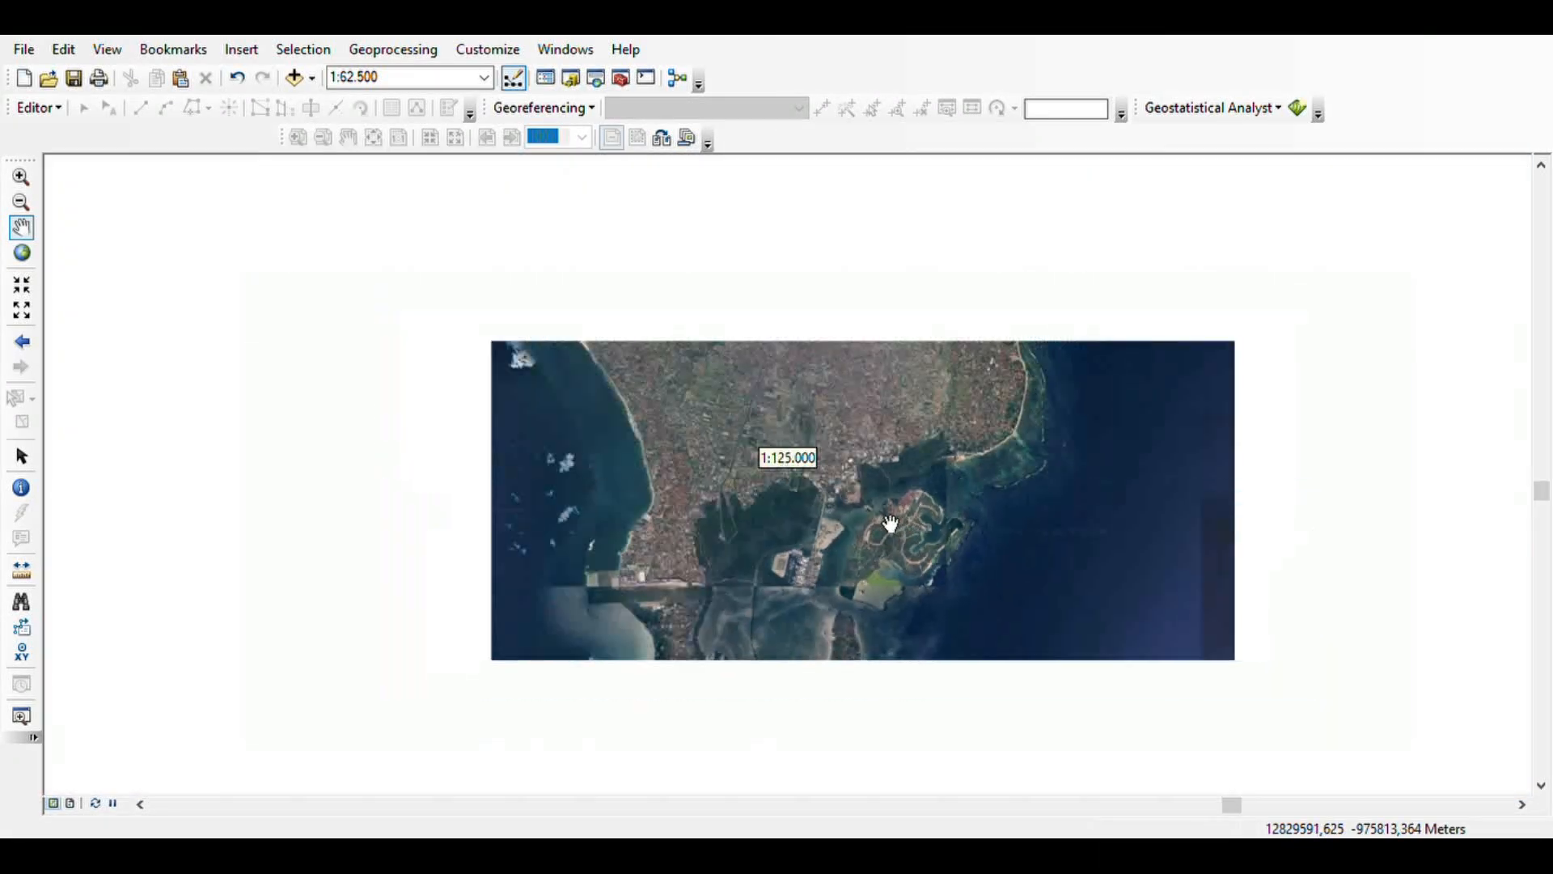
scroll(891, 524, "down", 1)
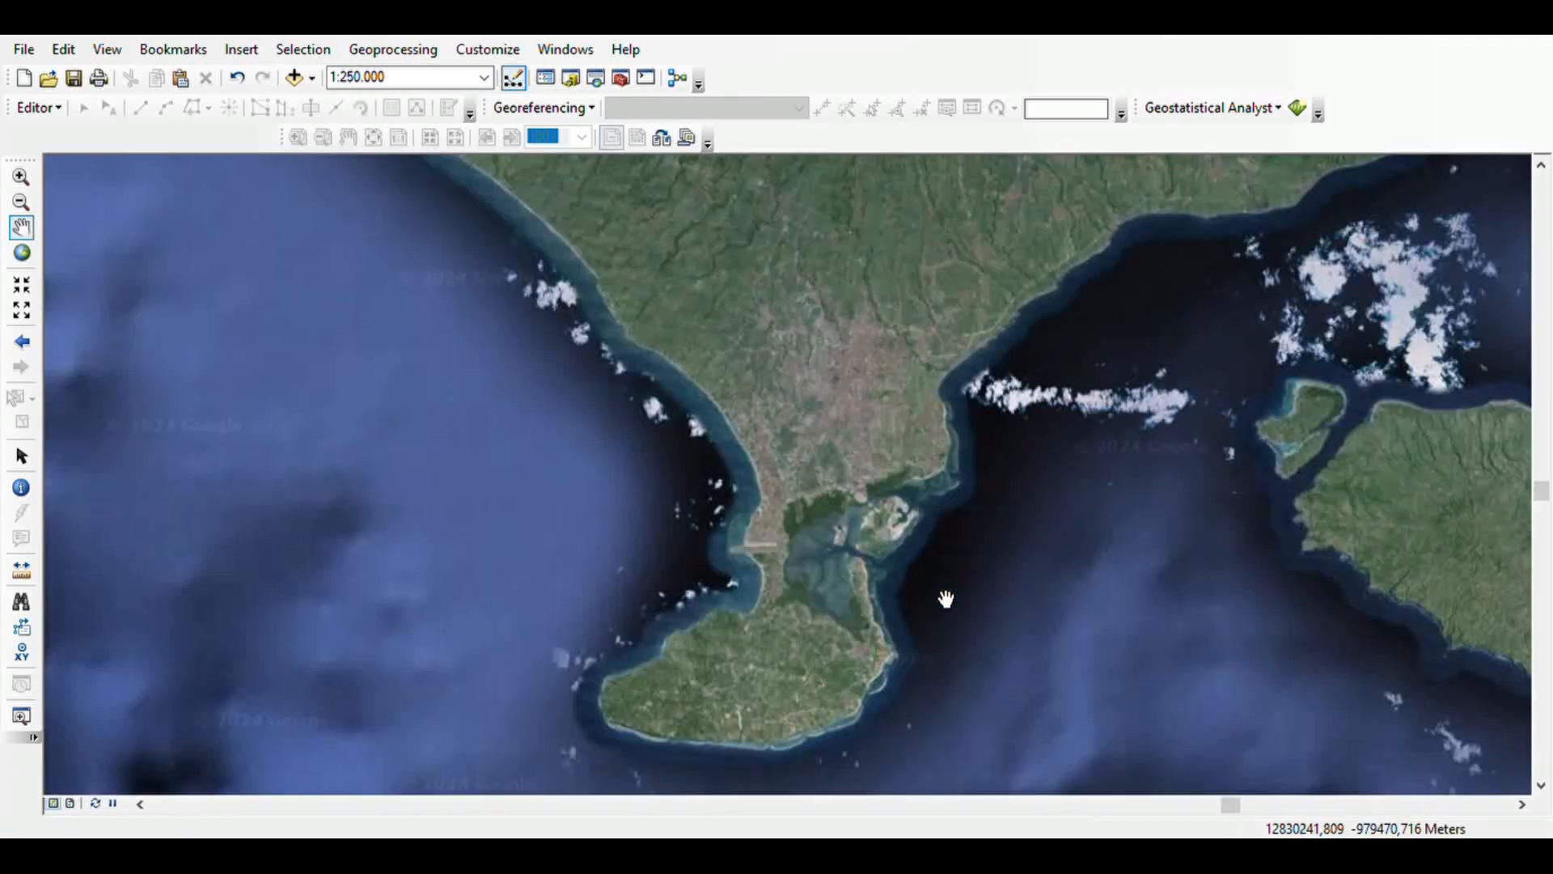
scroll(943, 597, "down", 1)
left_click_drag(1093, 548, 891, 491)
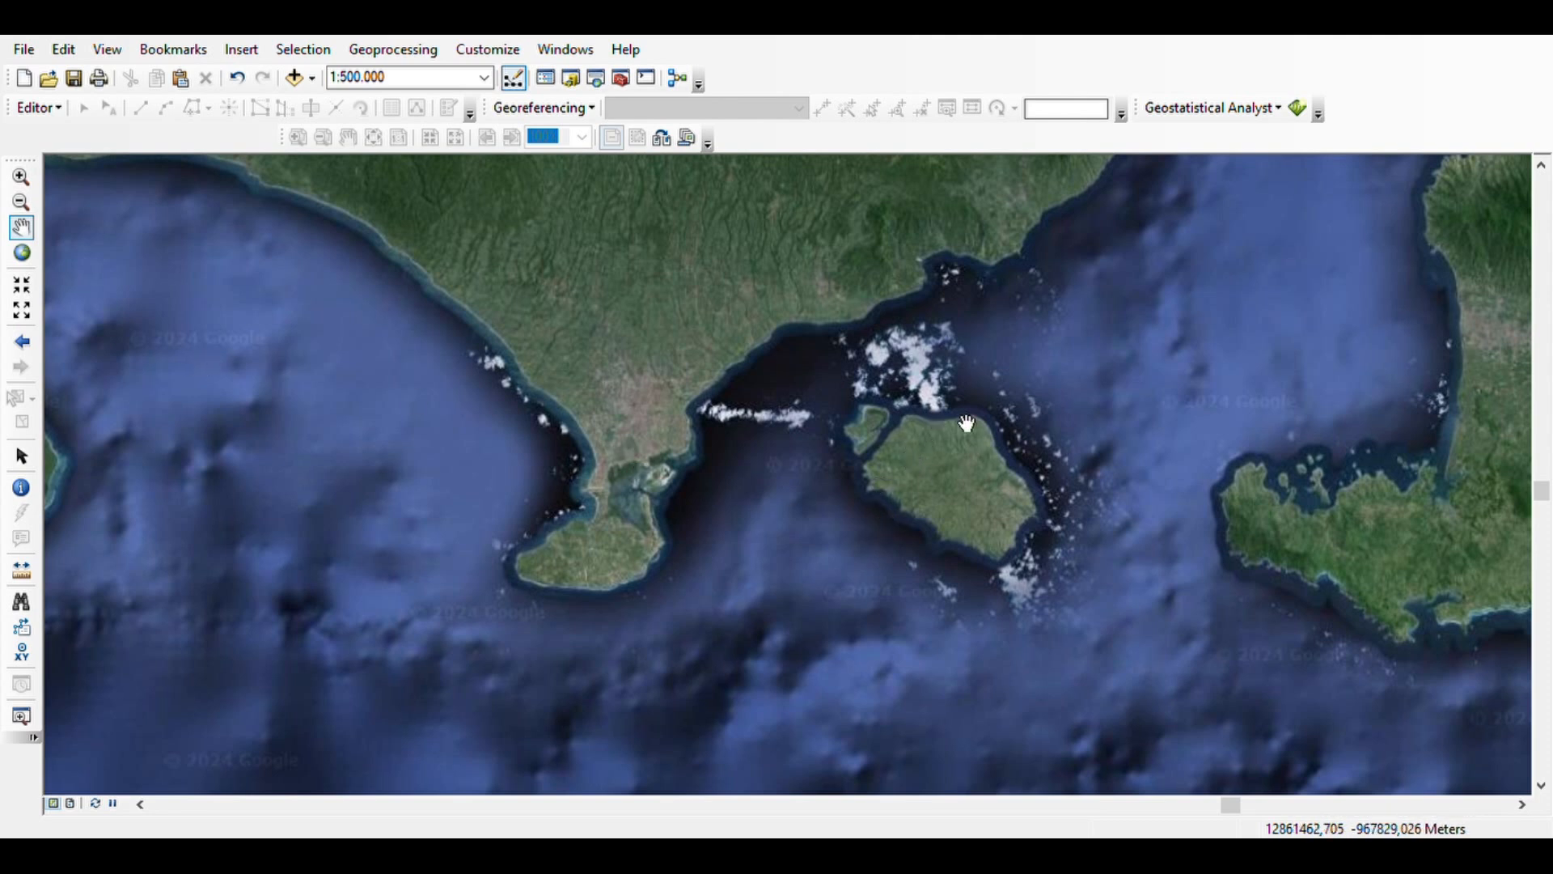
- Display the Google Hybrid Map layer and examine its roads and place labels around Penida Island, down to 1:63.360
left_click(121, 349)
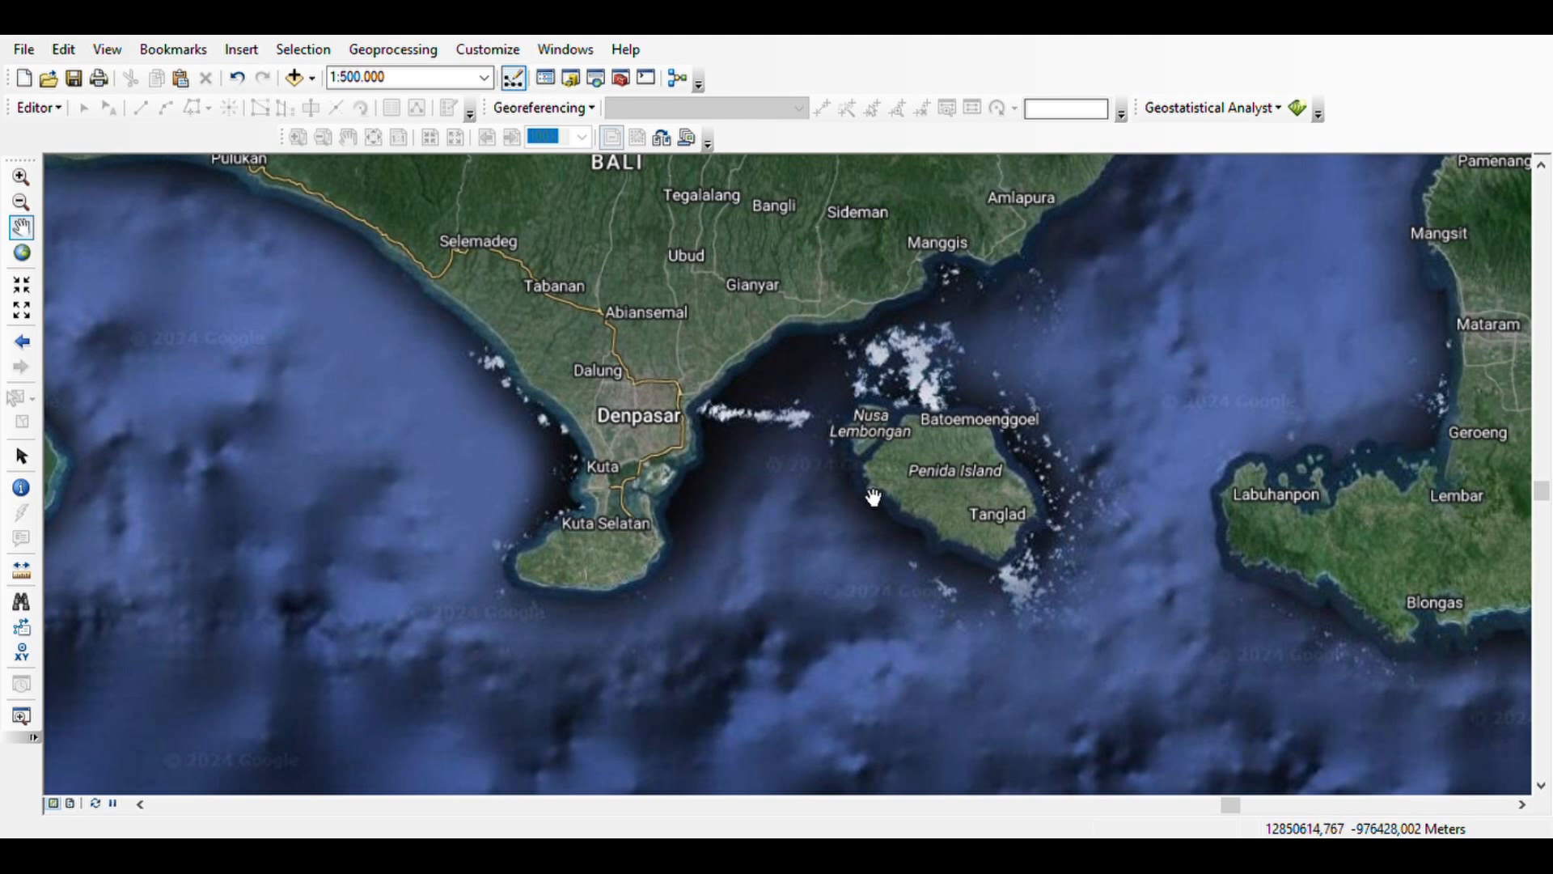
scroll(874, 497, "down", 3)
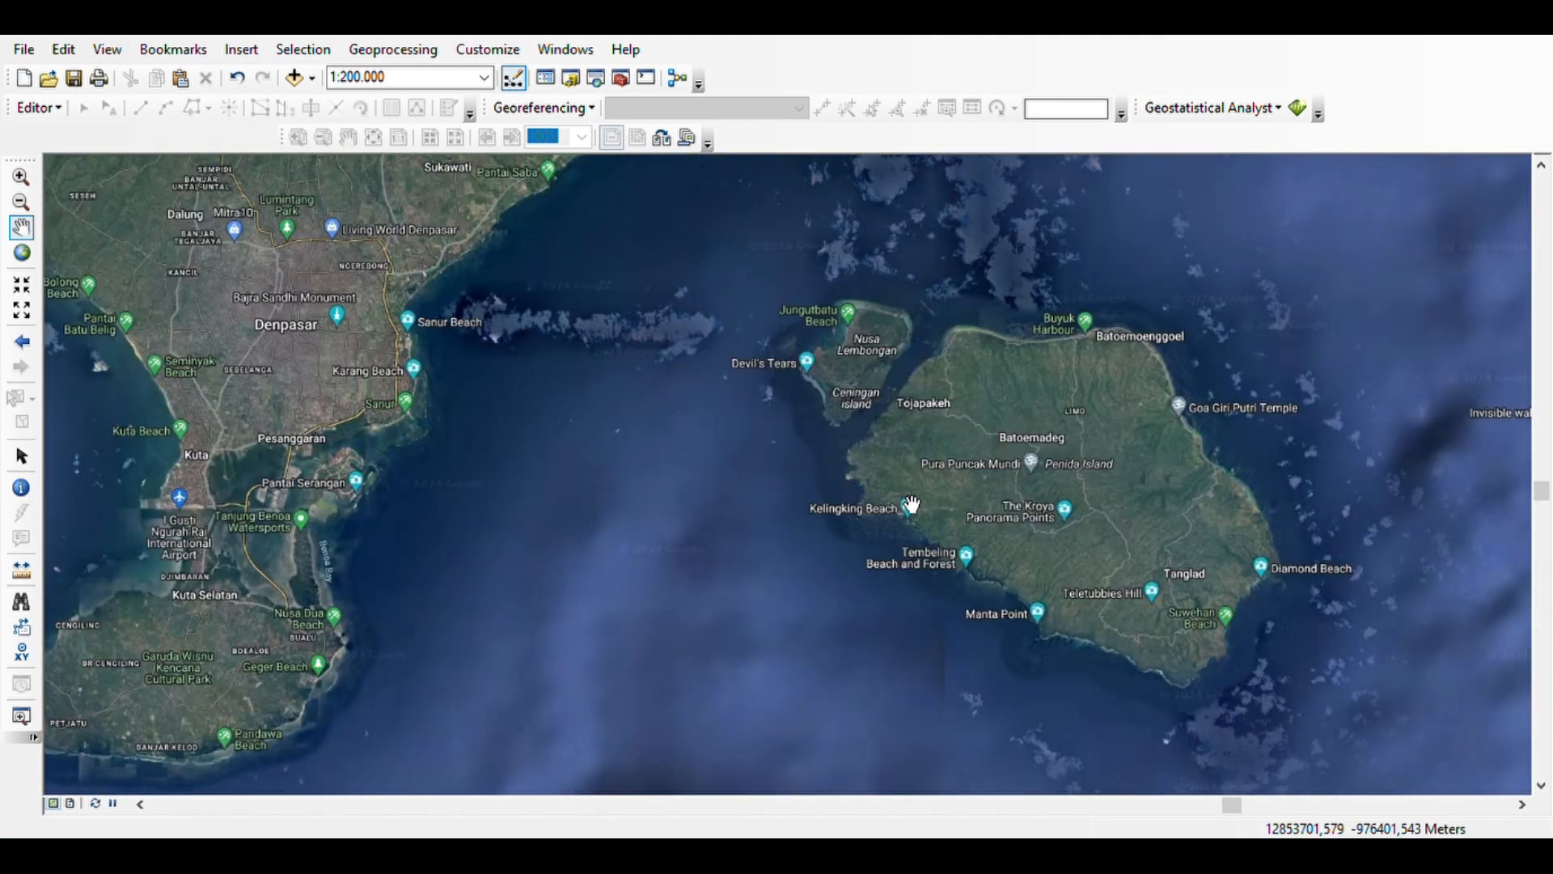
left_click_drag(974, 540, 769, 509)
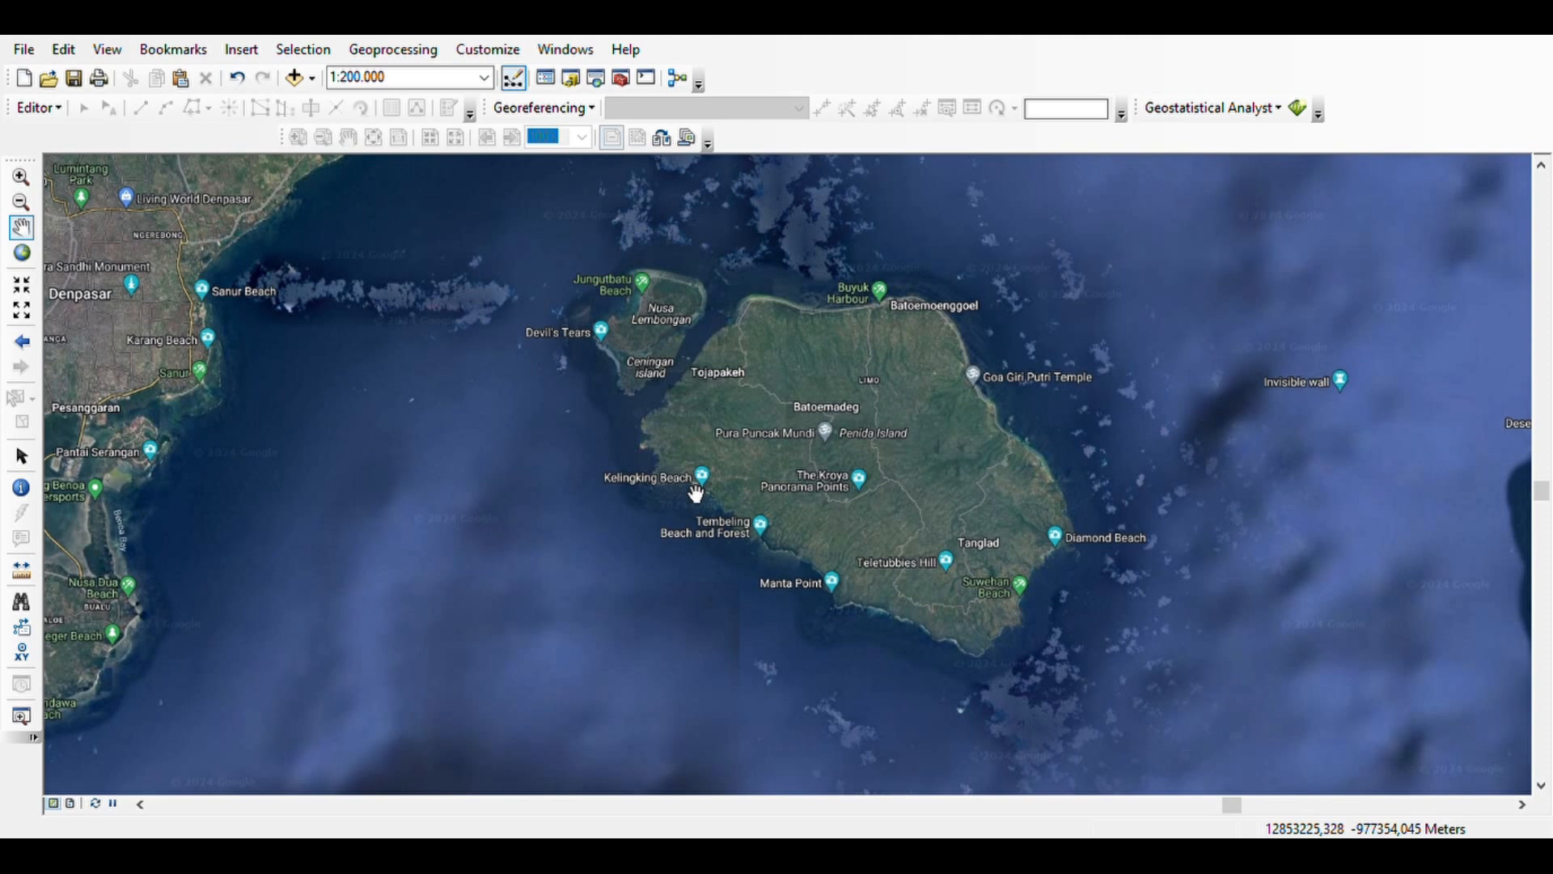
scroll(749, 392, "down", 2)
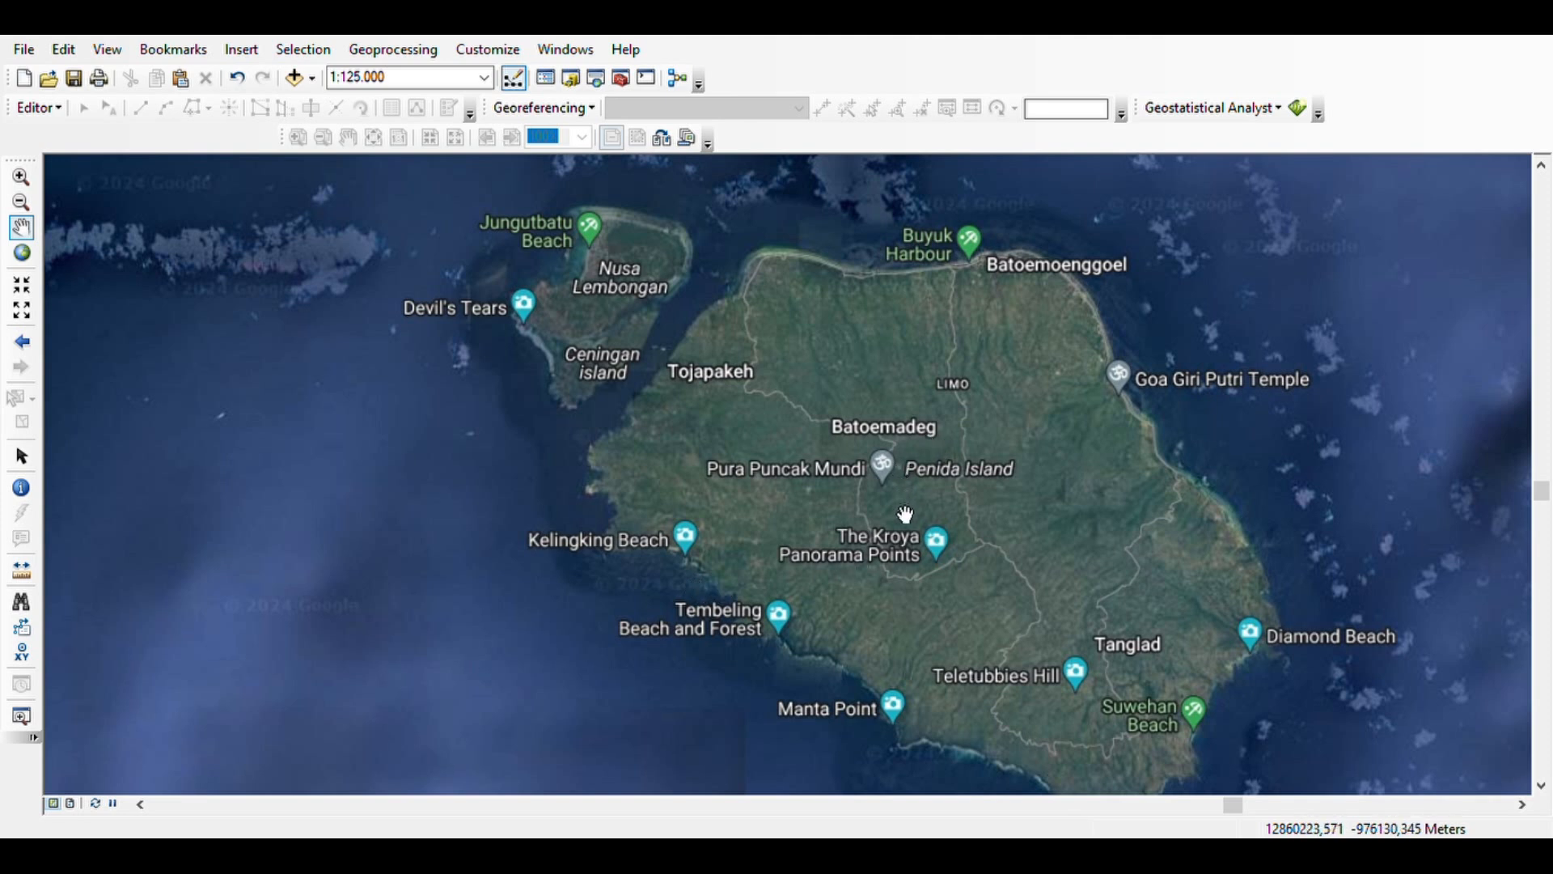
scroll(809, 661, "up", 1)
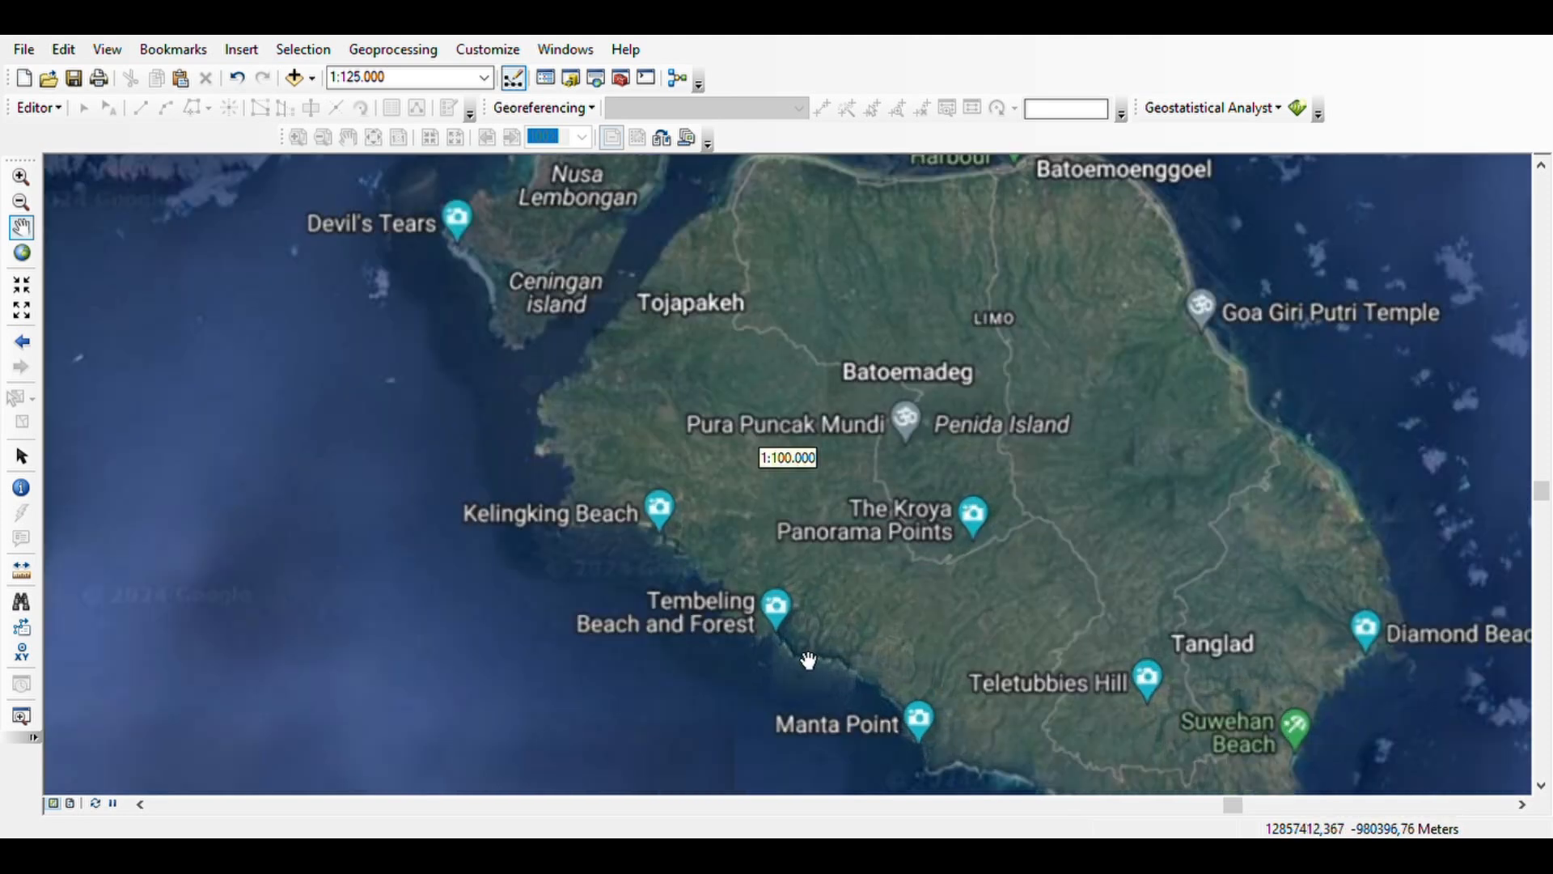
left_click_drag(695, 441, 694, 514)
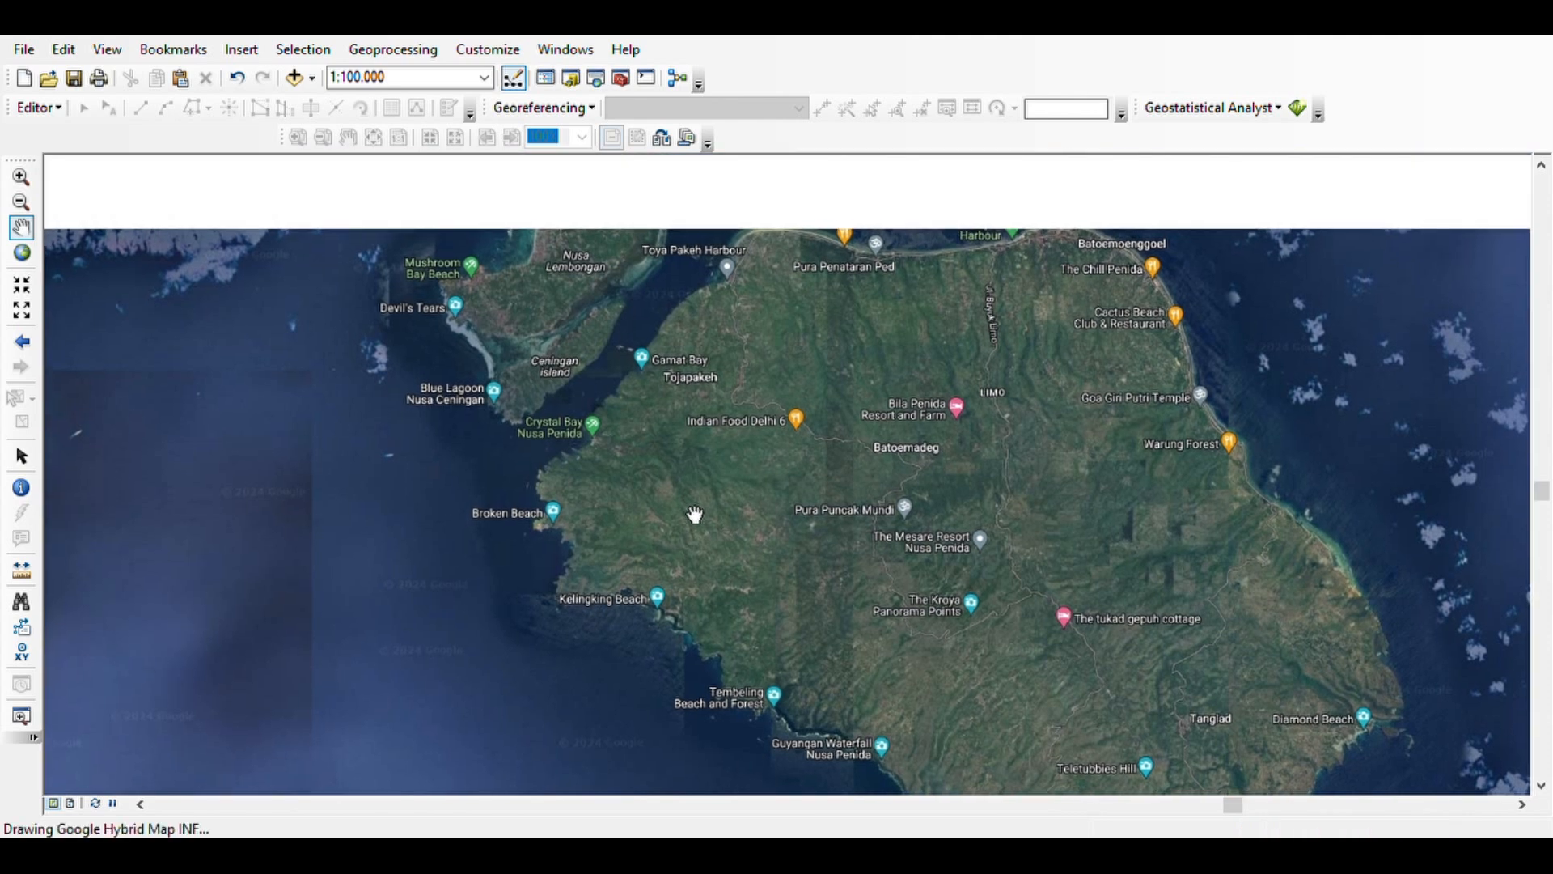
scroll(728, 453, "up", 2)
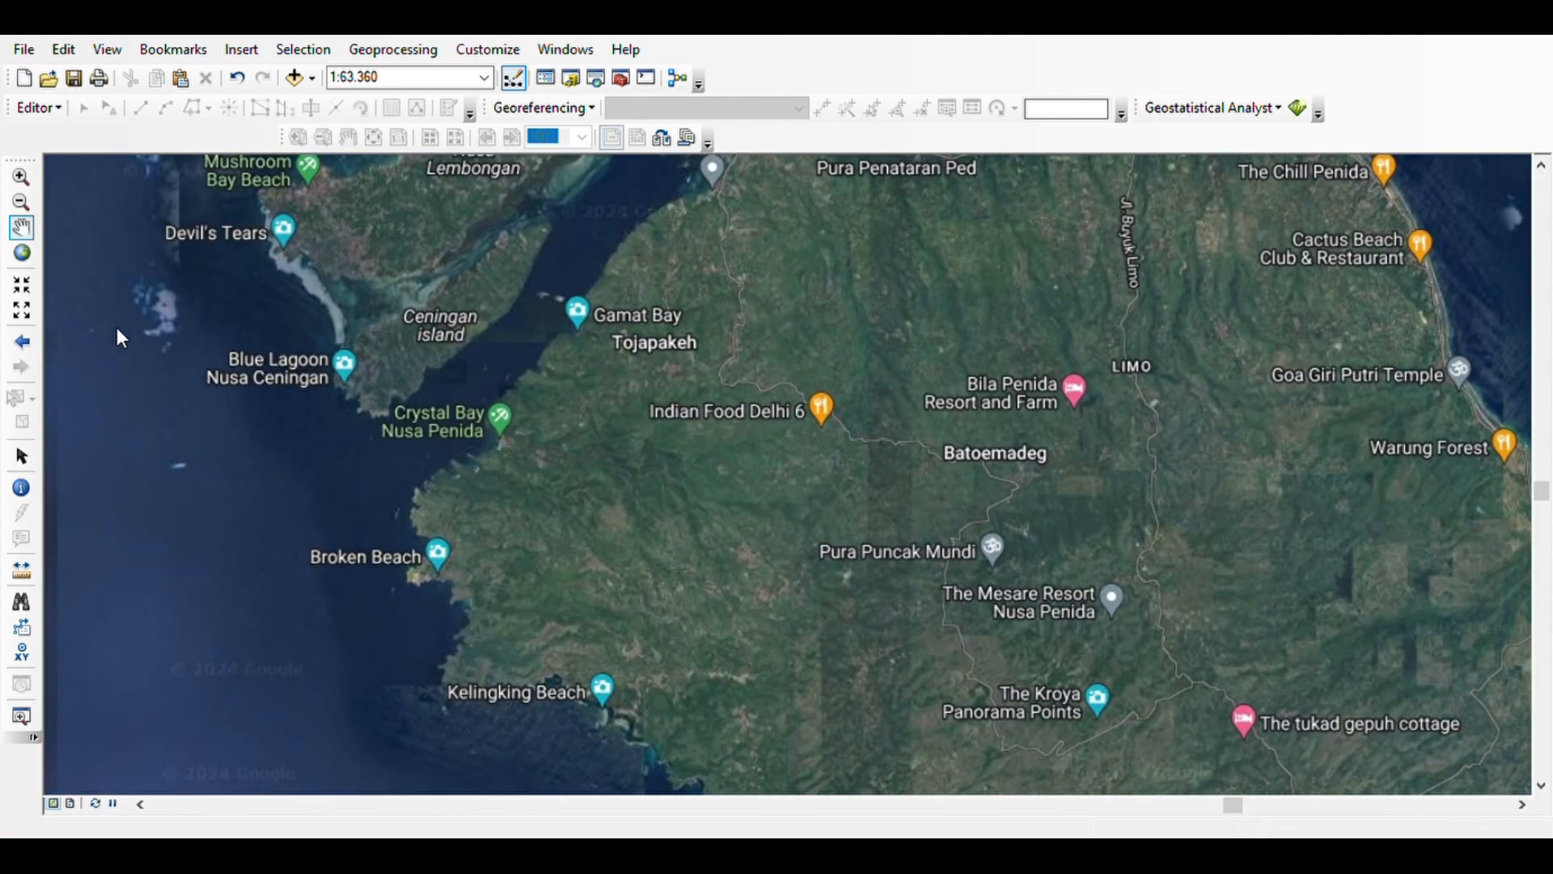
- Replace the hybrid map with the terrain map and examine the relief and beaches of Penida Island down to 1:40.000
left_click(126, 329)
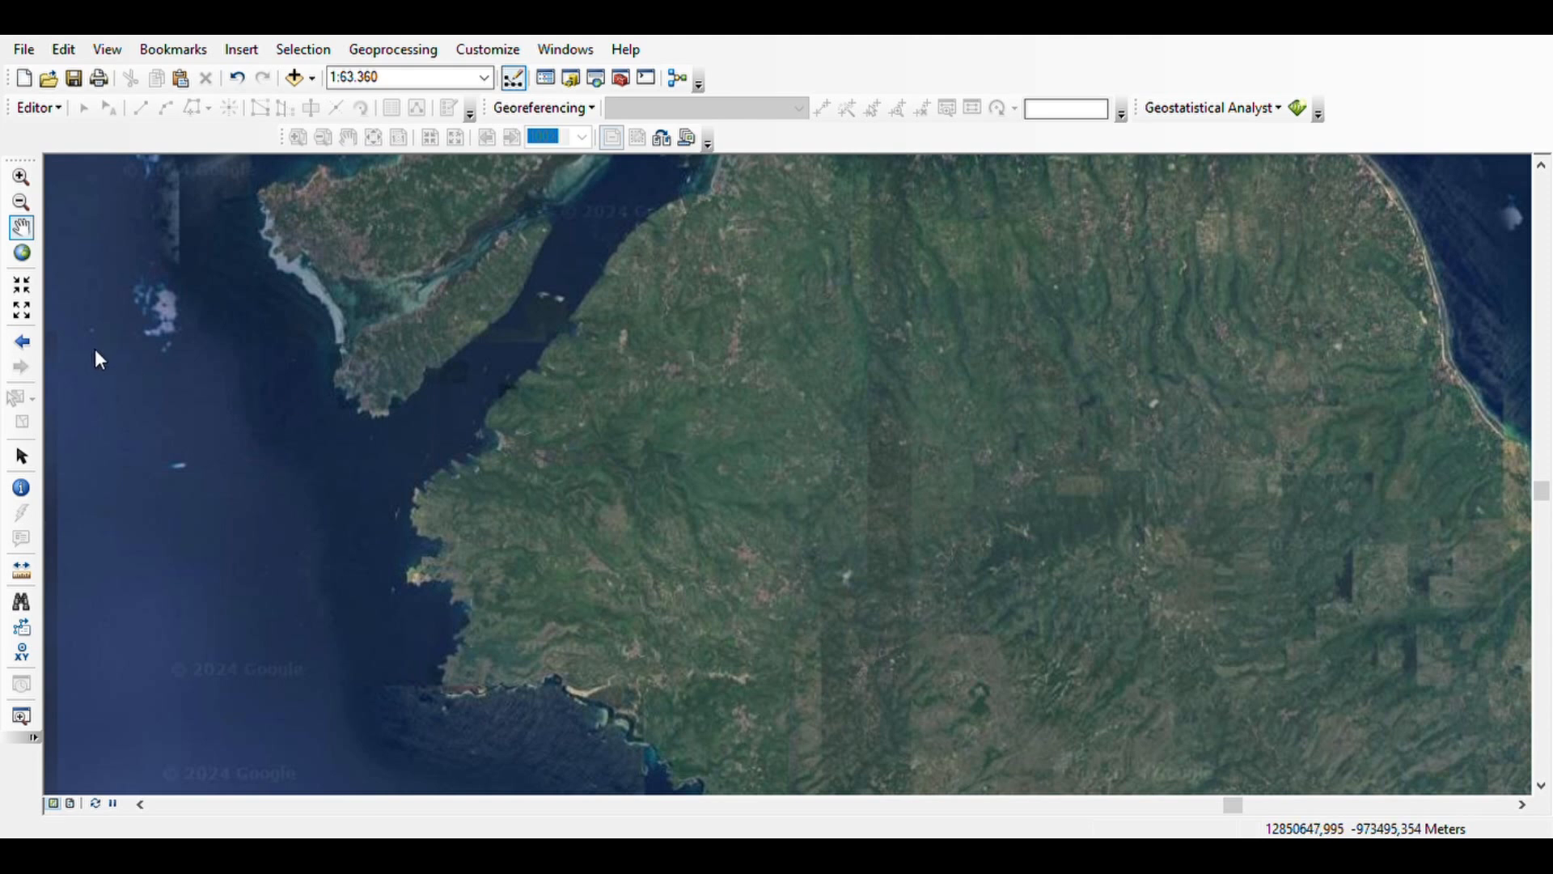
left_click(126, 350)
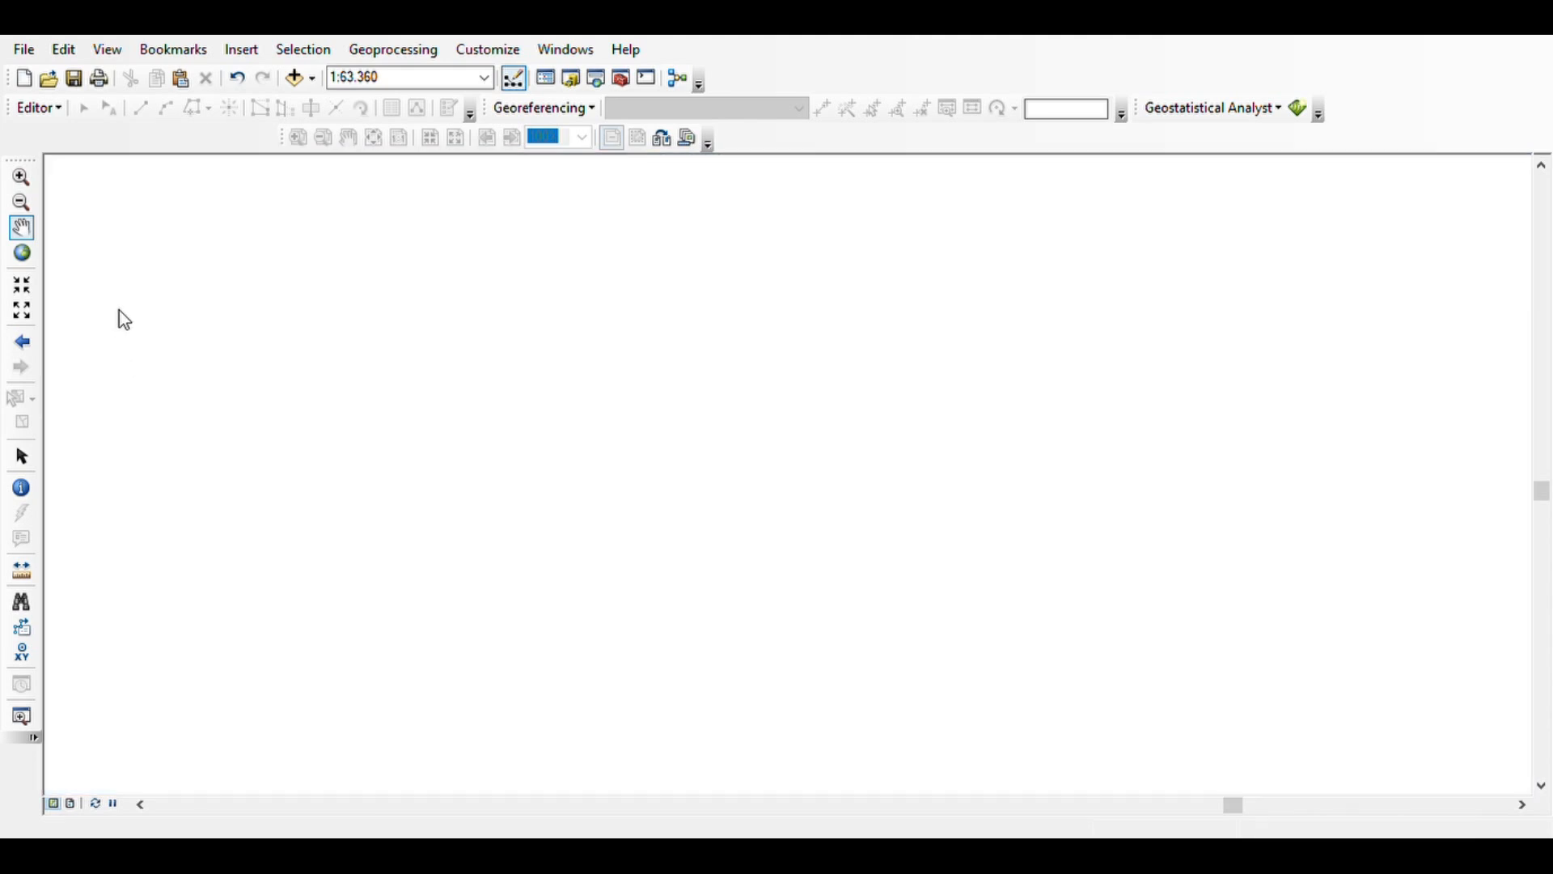
left_click_drag(988, 616, 876, 566)
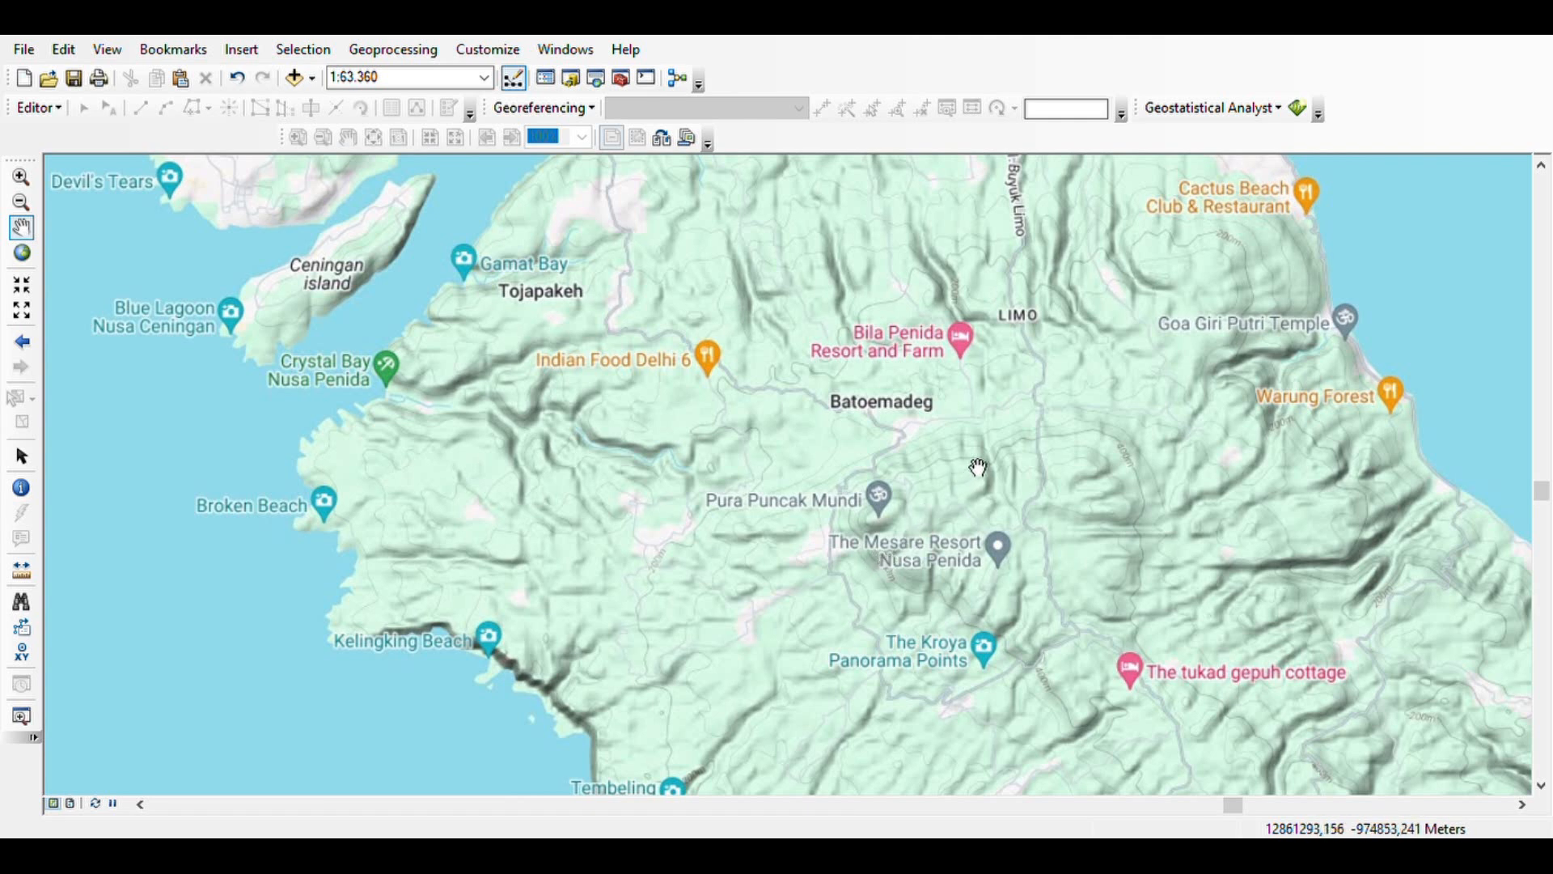
scroll(710, 596, "down", 1)
scroll(710, 596, "down", 2)
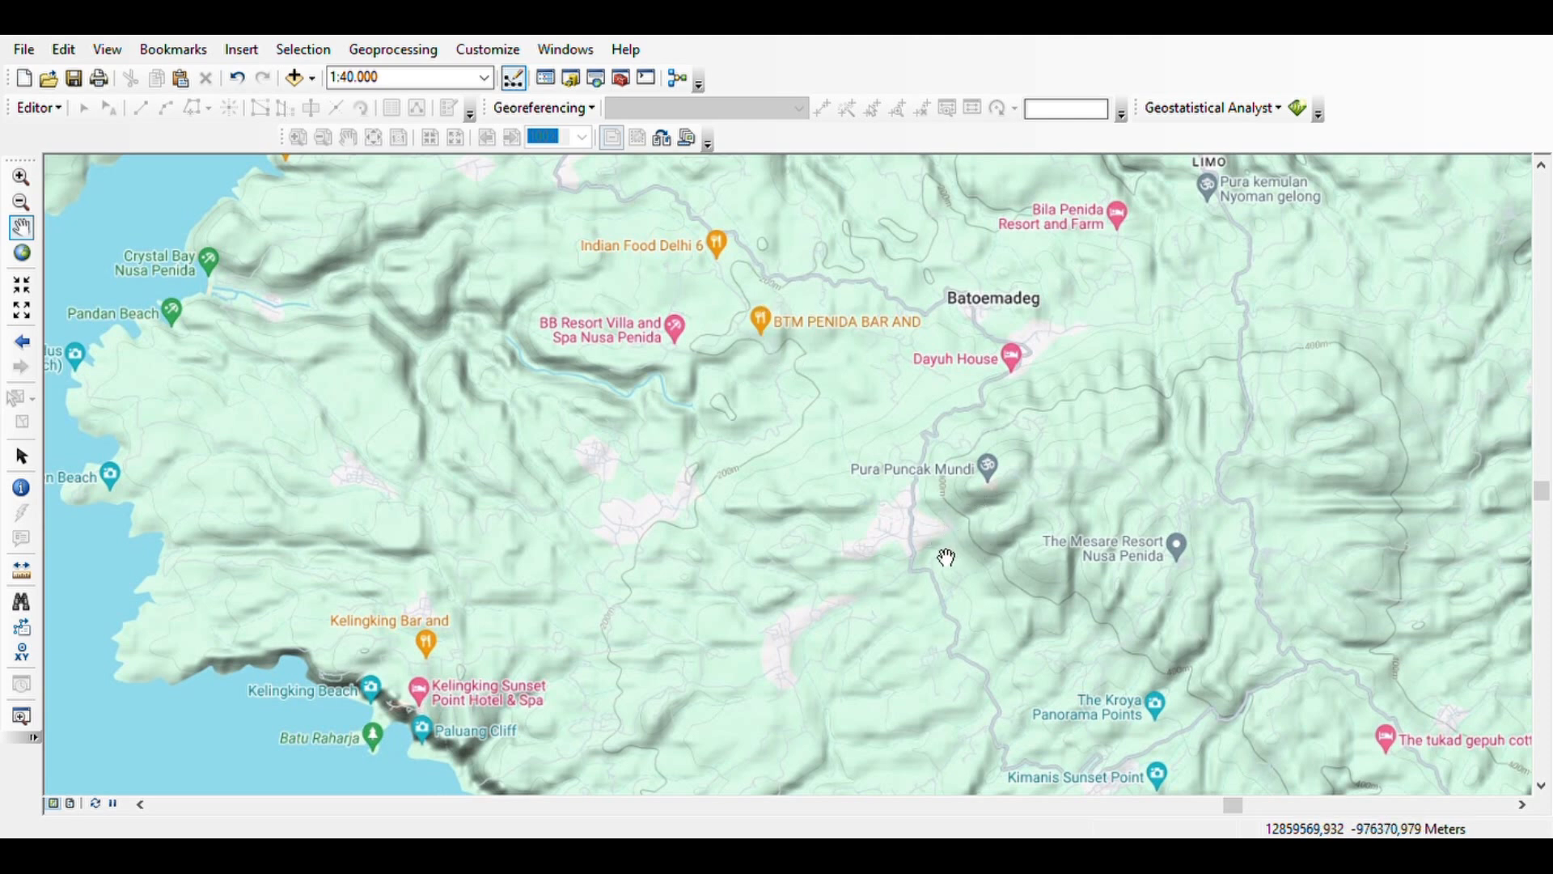
scroll(902, 558, "down", 2)
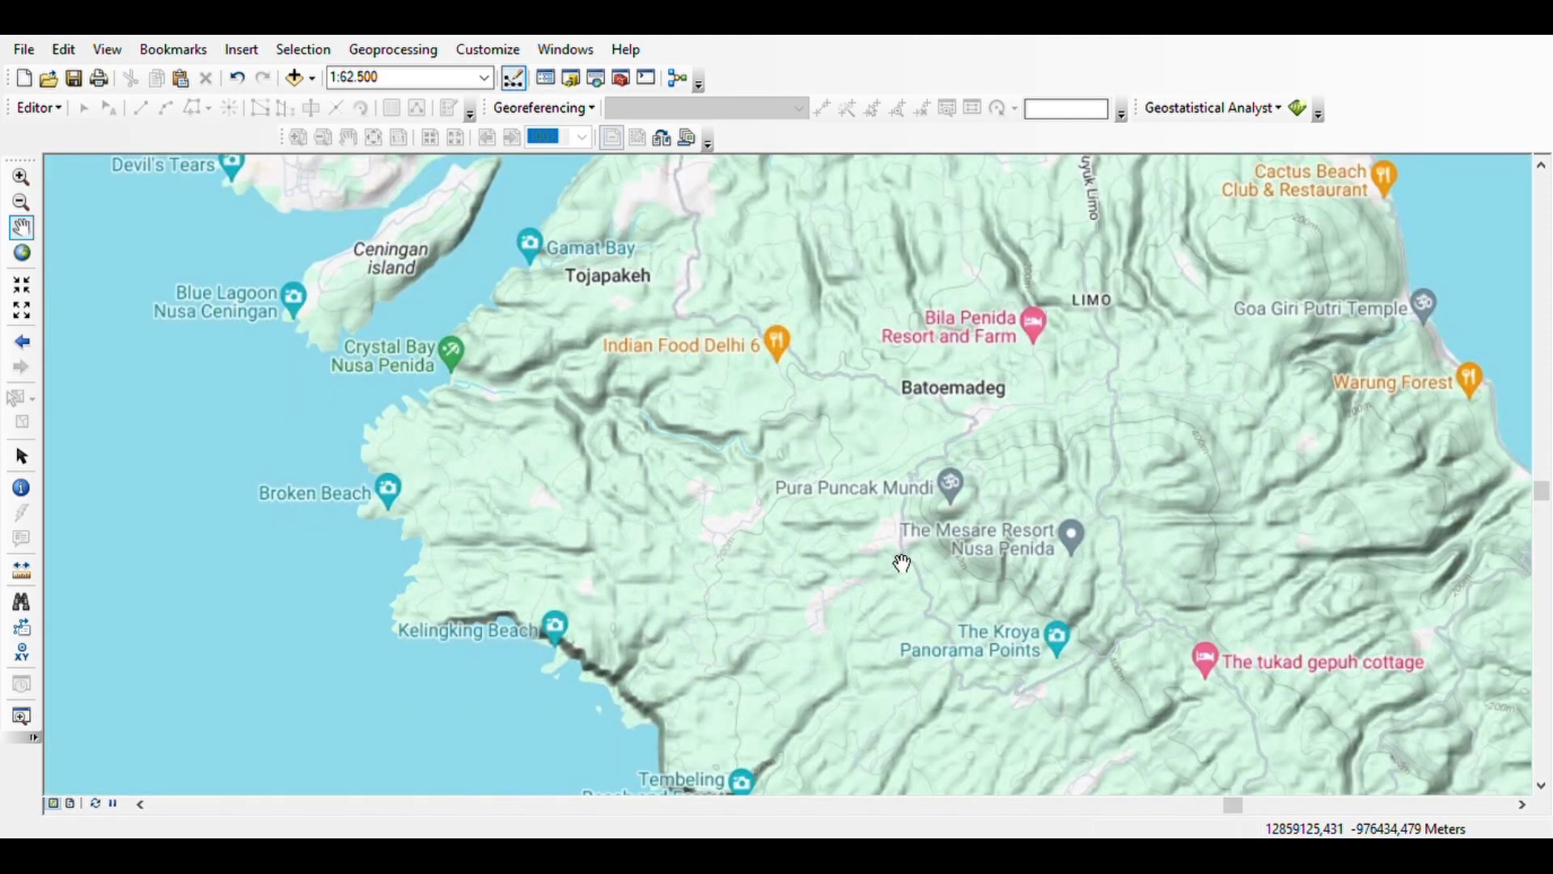
- Review the terrain map at smaller scales, from Penida Island across to Denpasar at 1:200.000
scroll(902, 563, "down", 1)
scroll(904, 566, "down", 2)
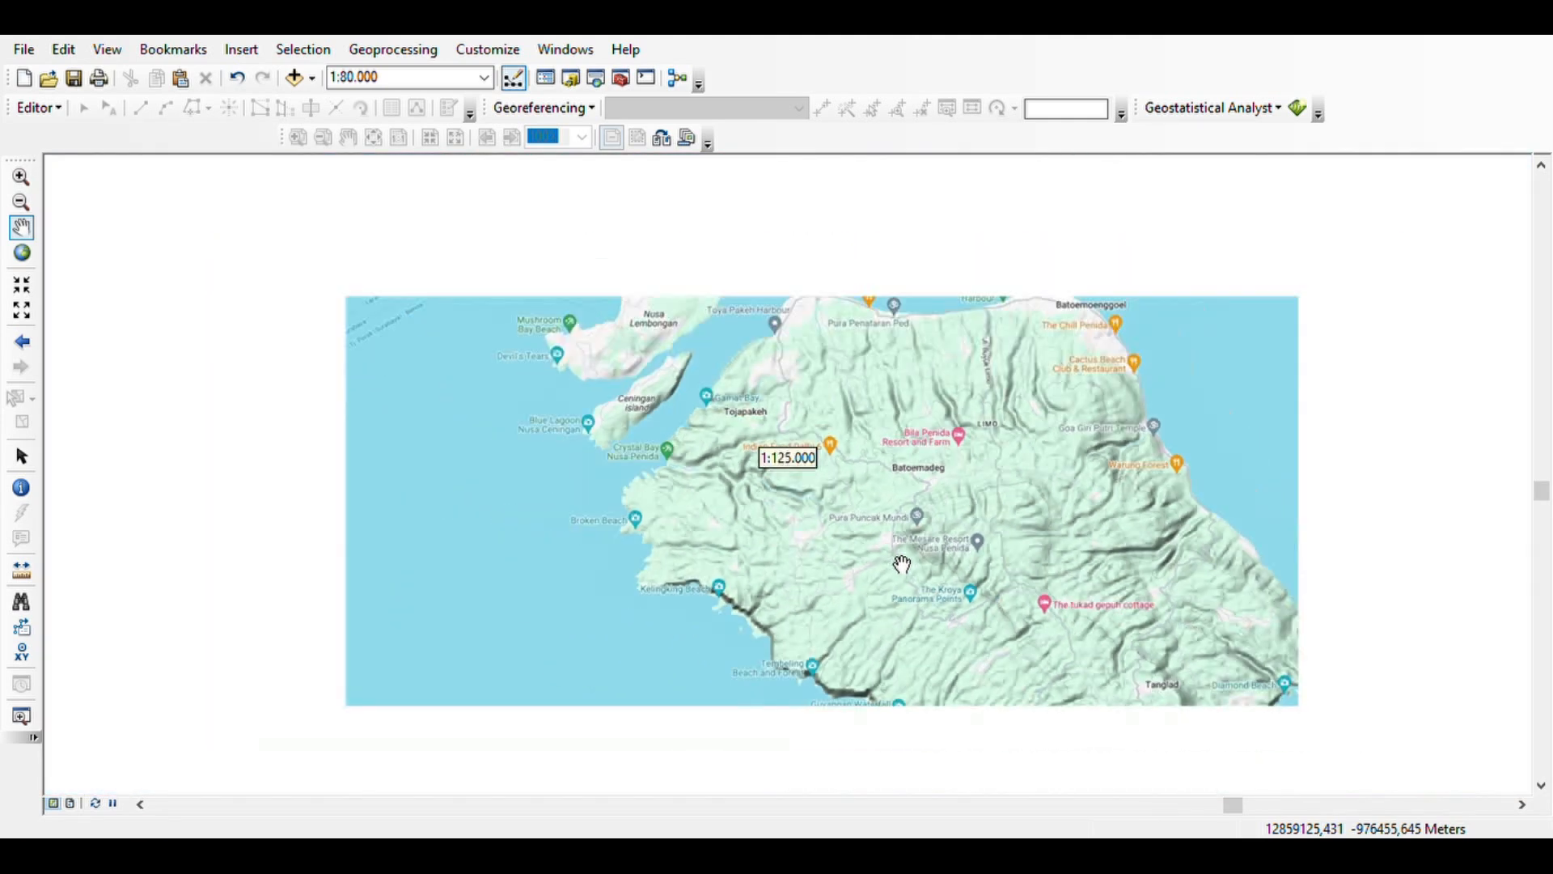
scroll(764, 492, "down", 1)
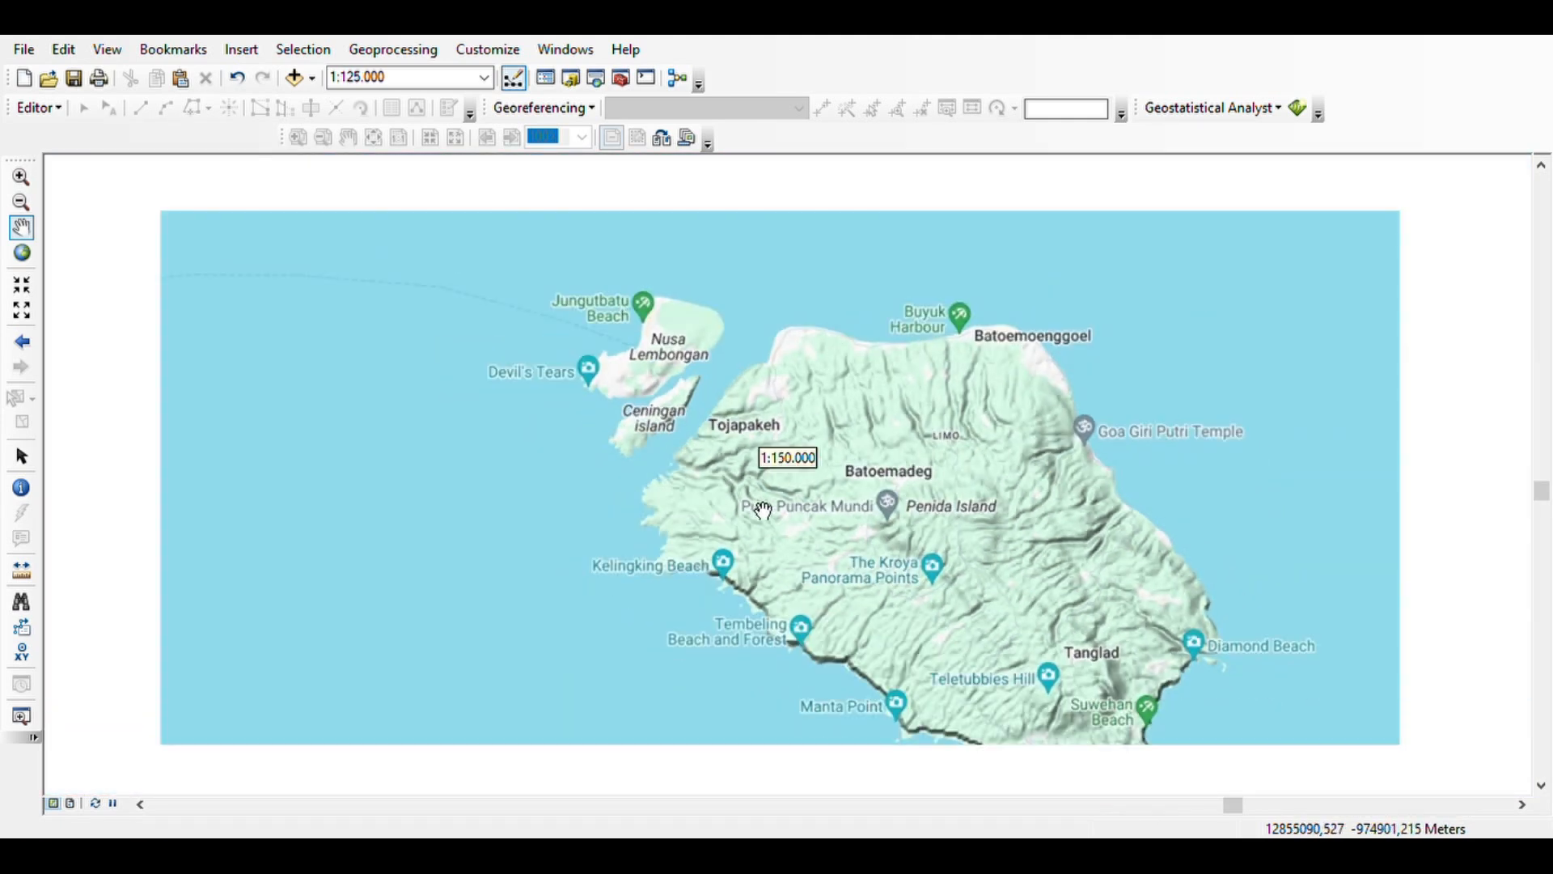
left_click_drag(695, 457, 890, 547)
scroll(895, 564, "down", 1)
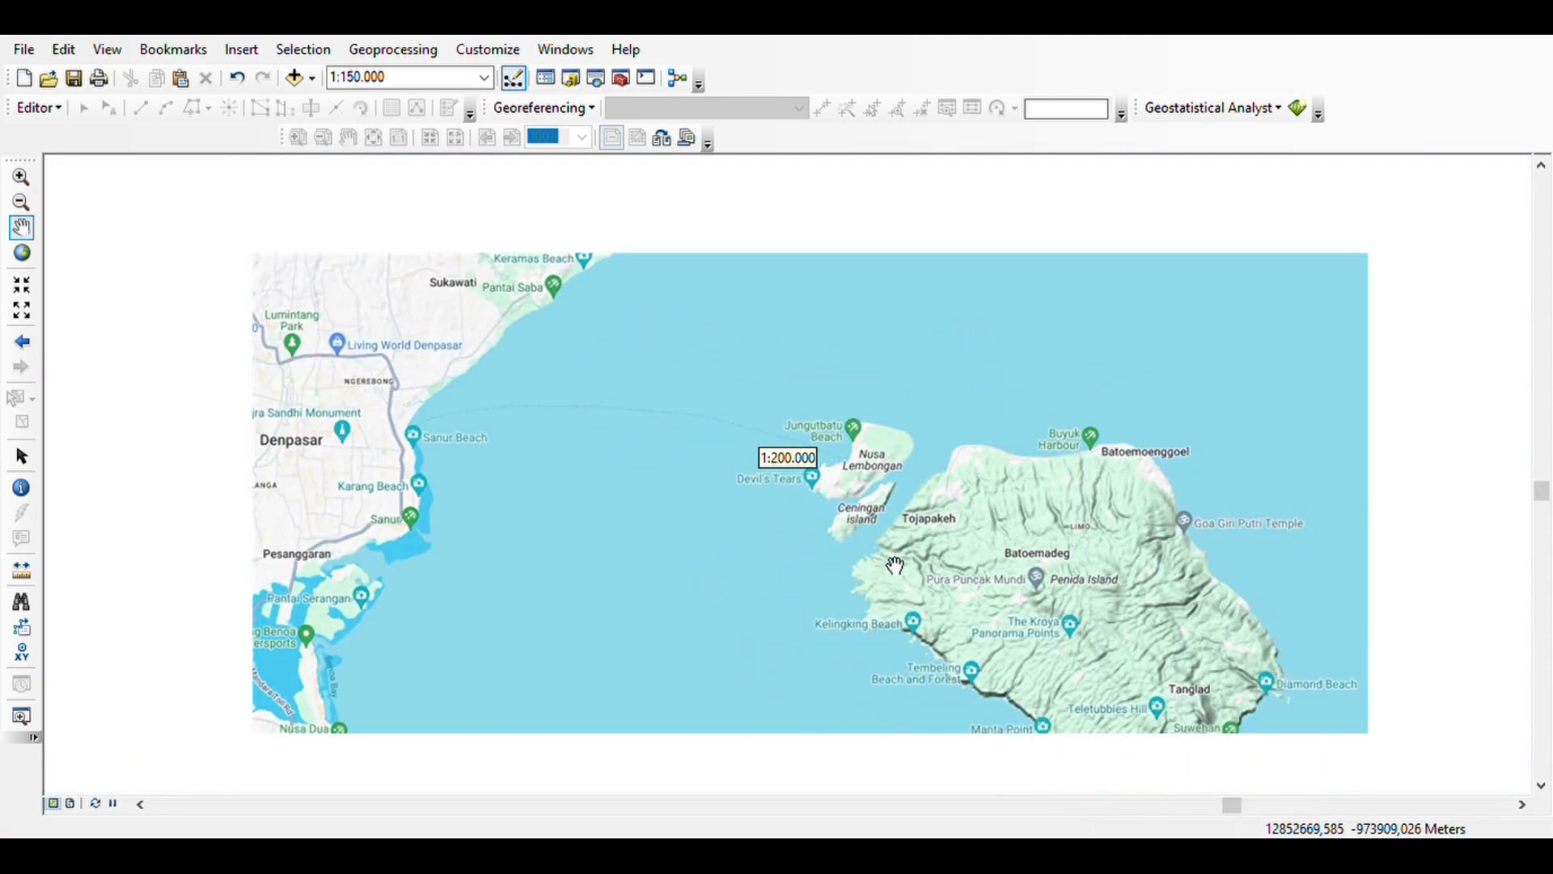
left_click_drag(620, 468, 708, 515)
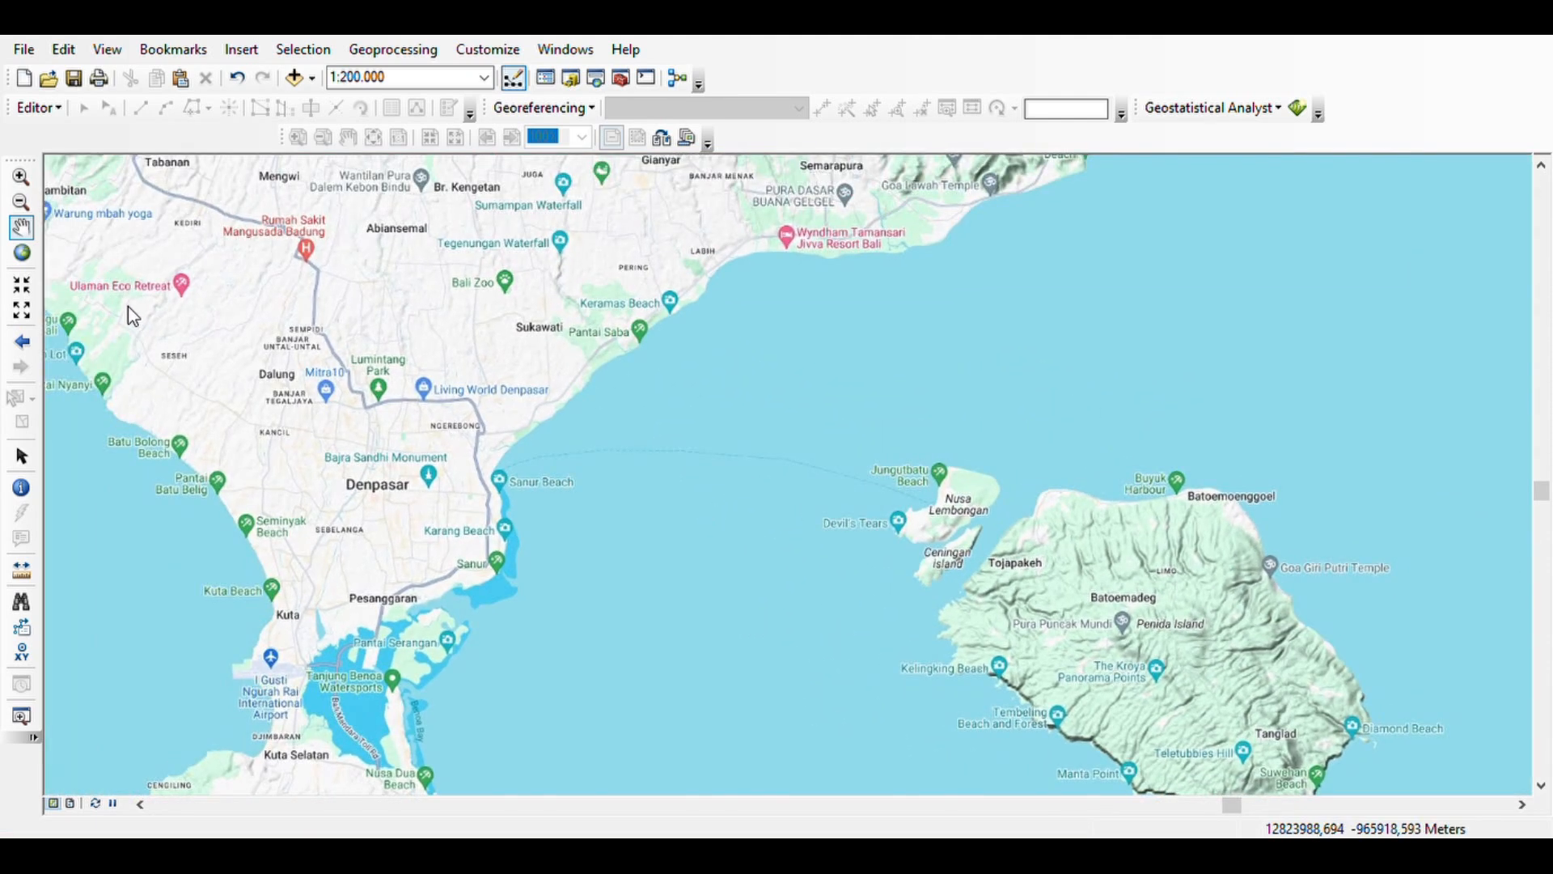
- Display the roads-only map and examine Denpasar's road network at scales between 1:250.000 and 1:63.360
scroll(138, 343, "up", 3)
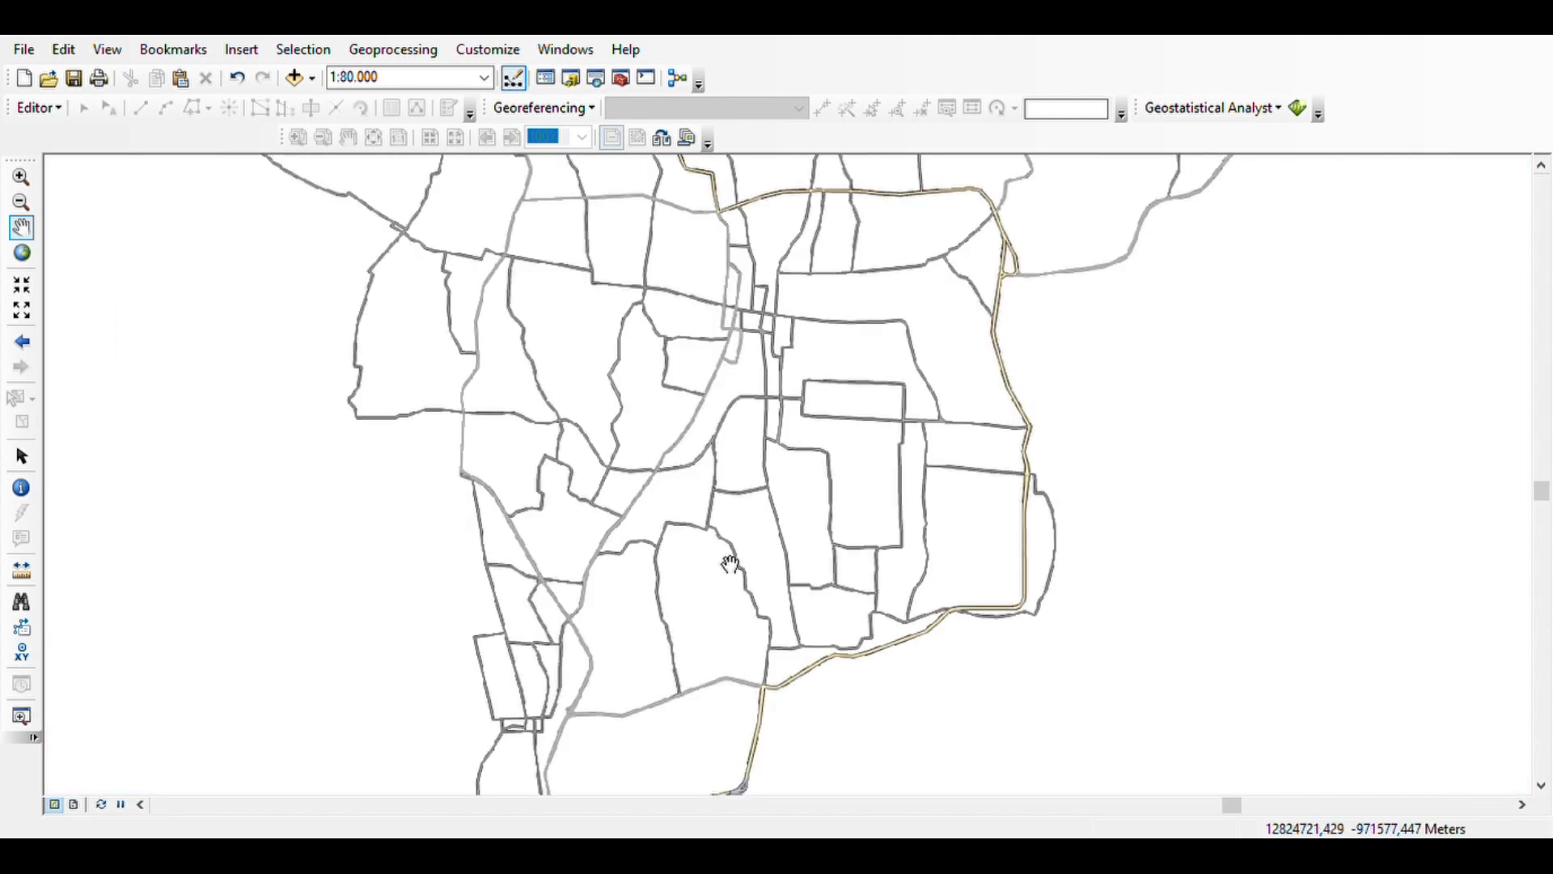
scroll(732, 574, "up", 3)
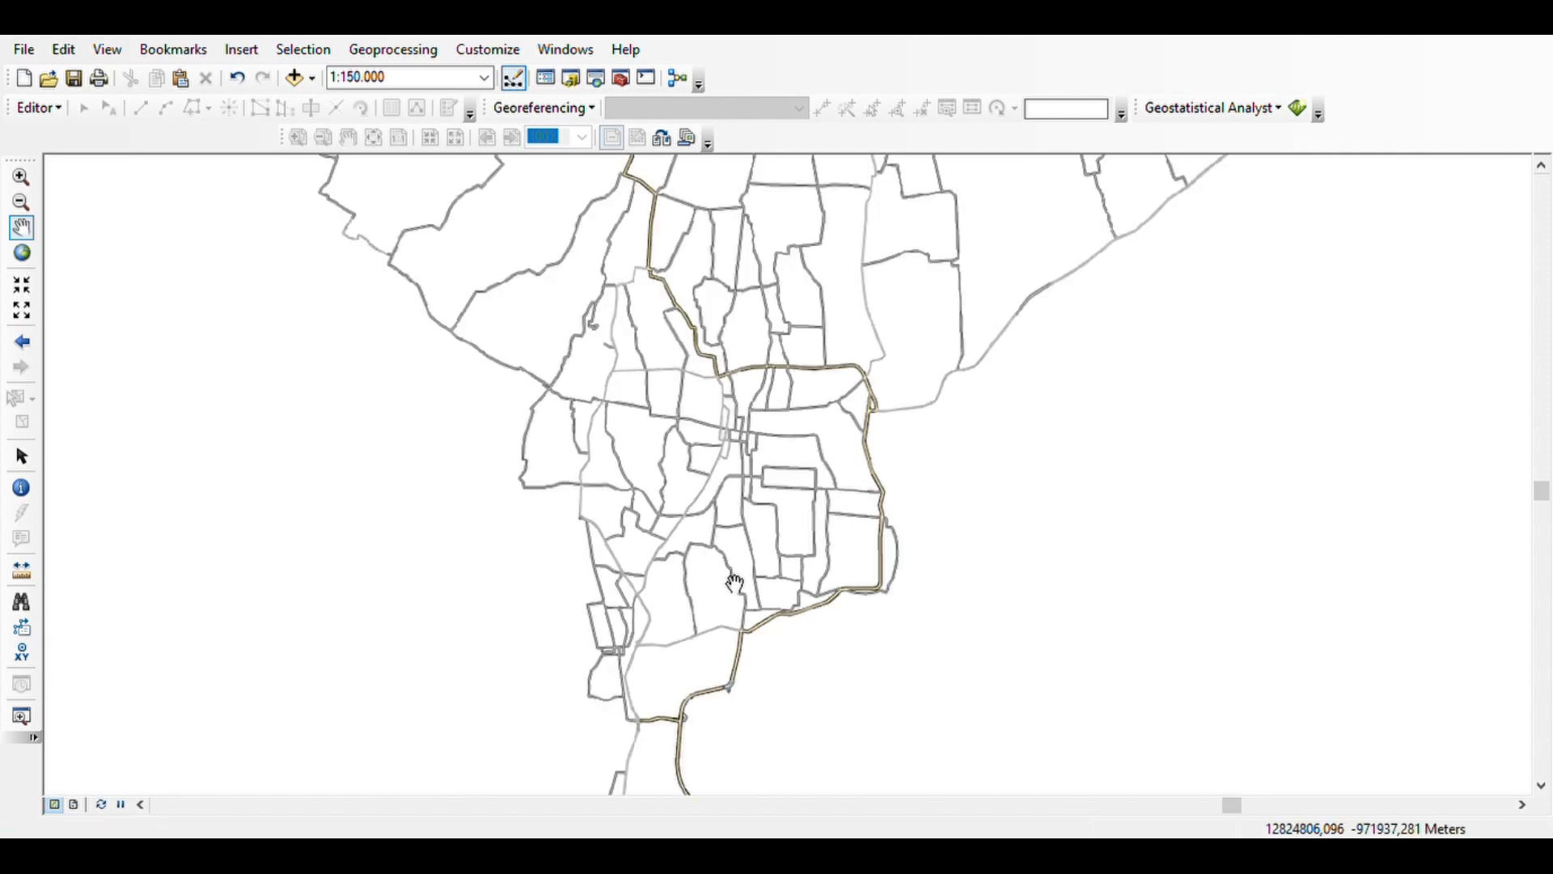
scroll(735, 540, "up", 2)
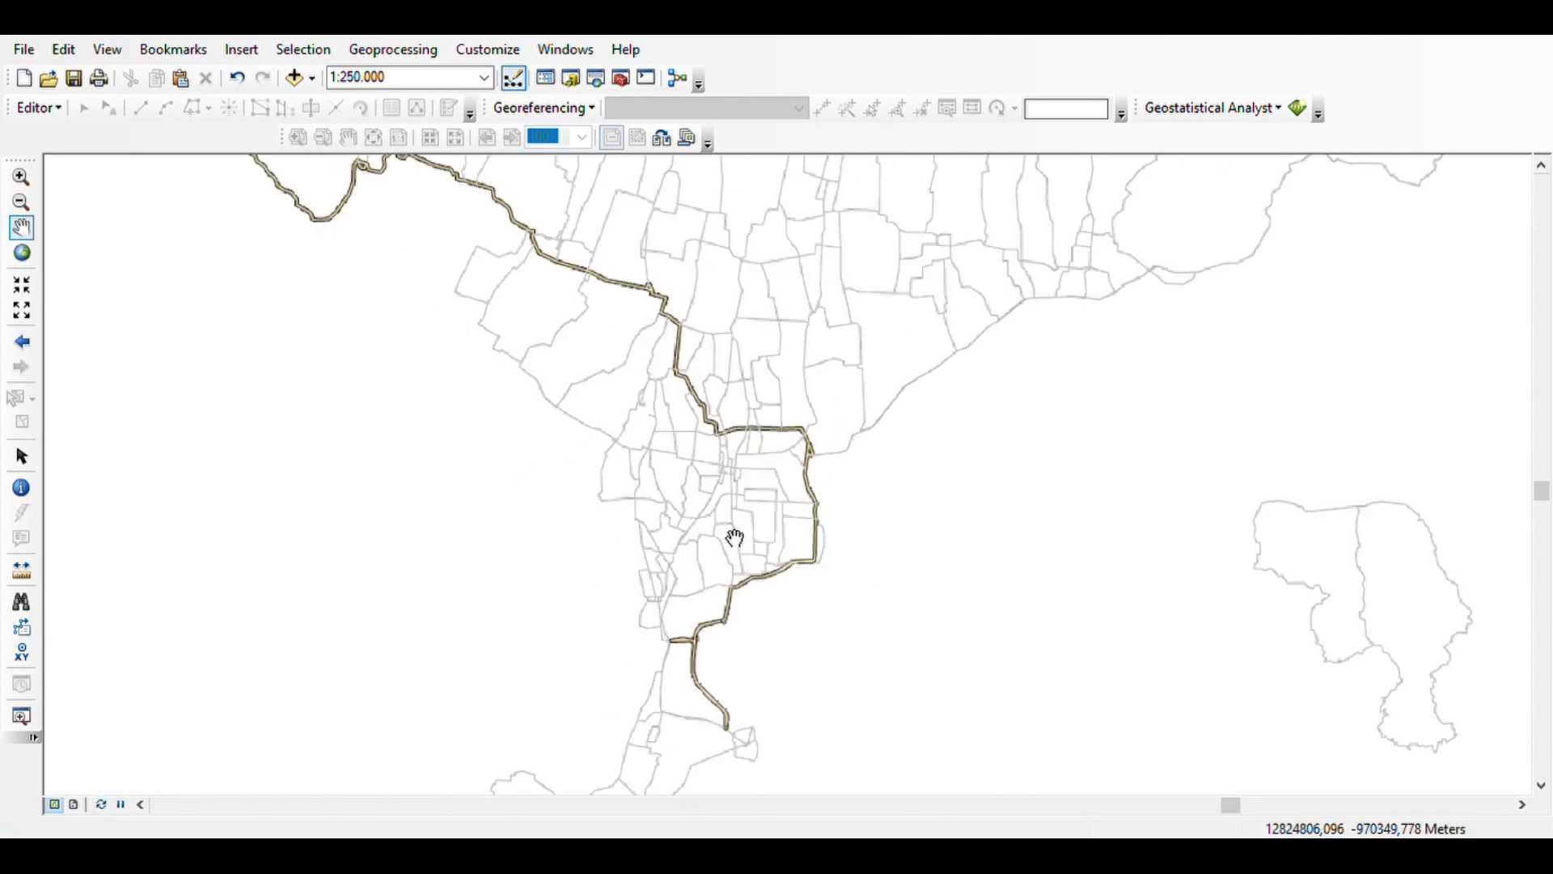
left_click_drag(672, 495, 721, 576)
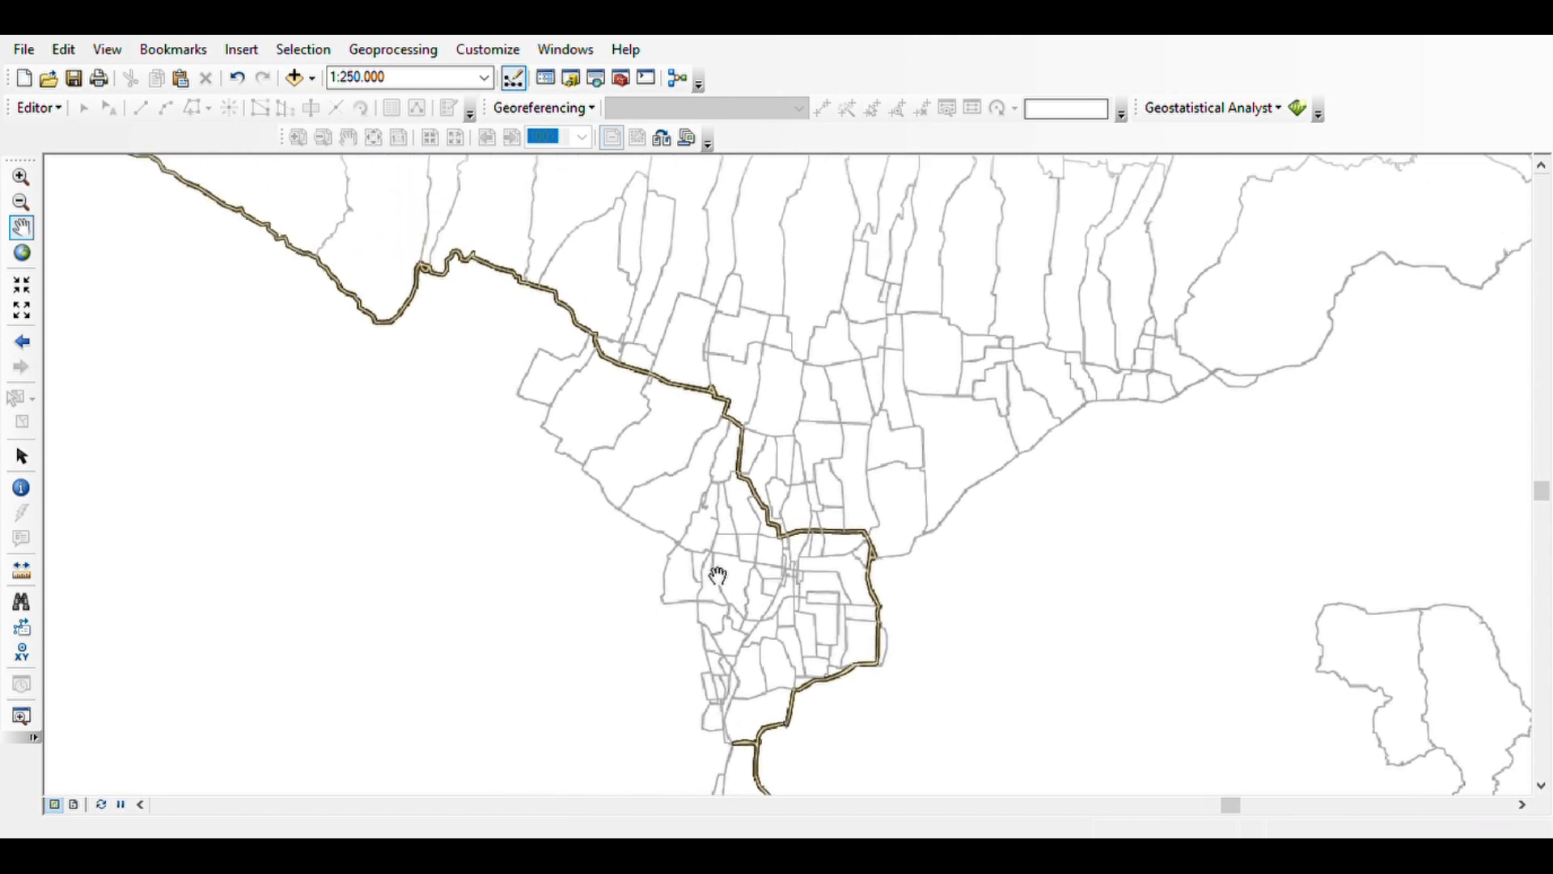
scroll(824, 596, "down", 2)
scroll(824, 595, "down", 2)
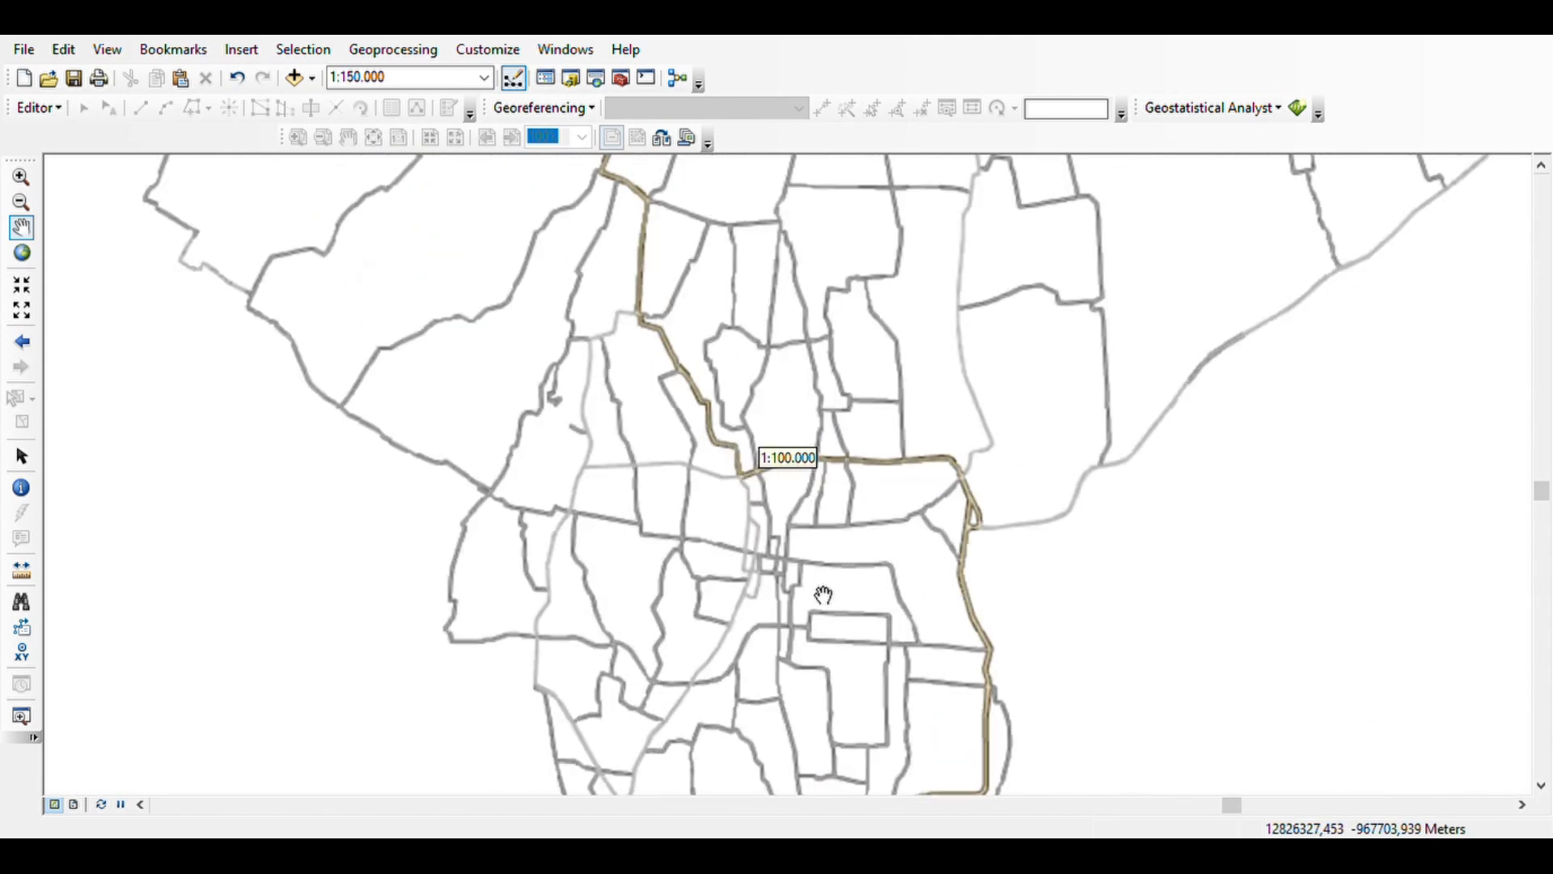
scroll(784, 597, "down", 1)
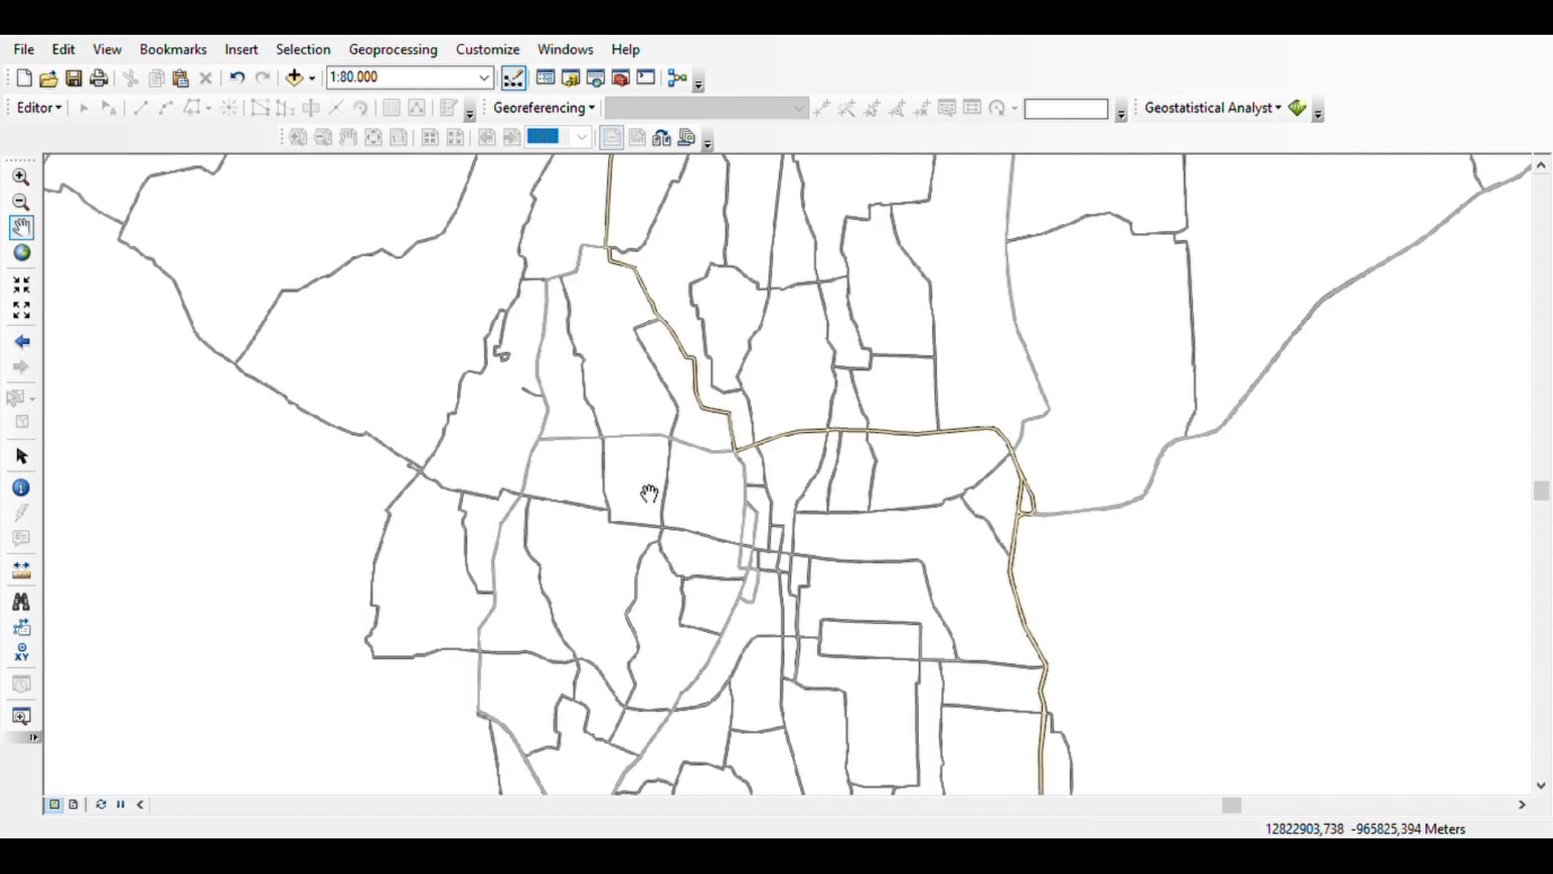
scroll(841, 558, "down", 1)
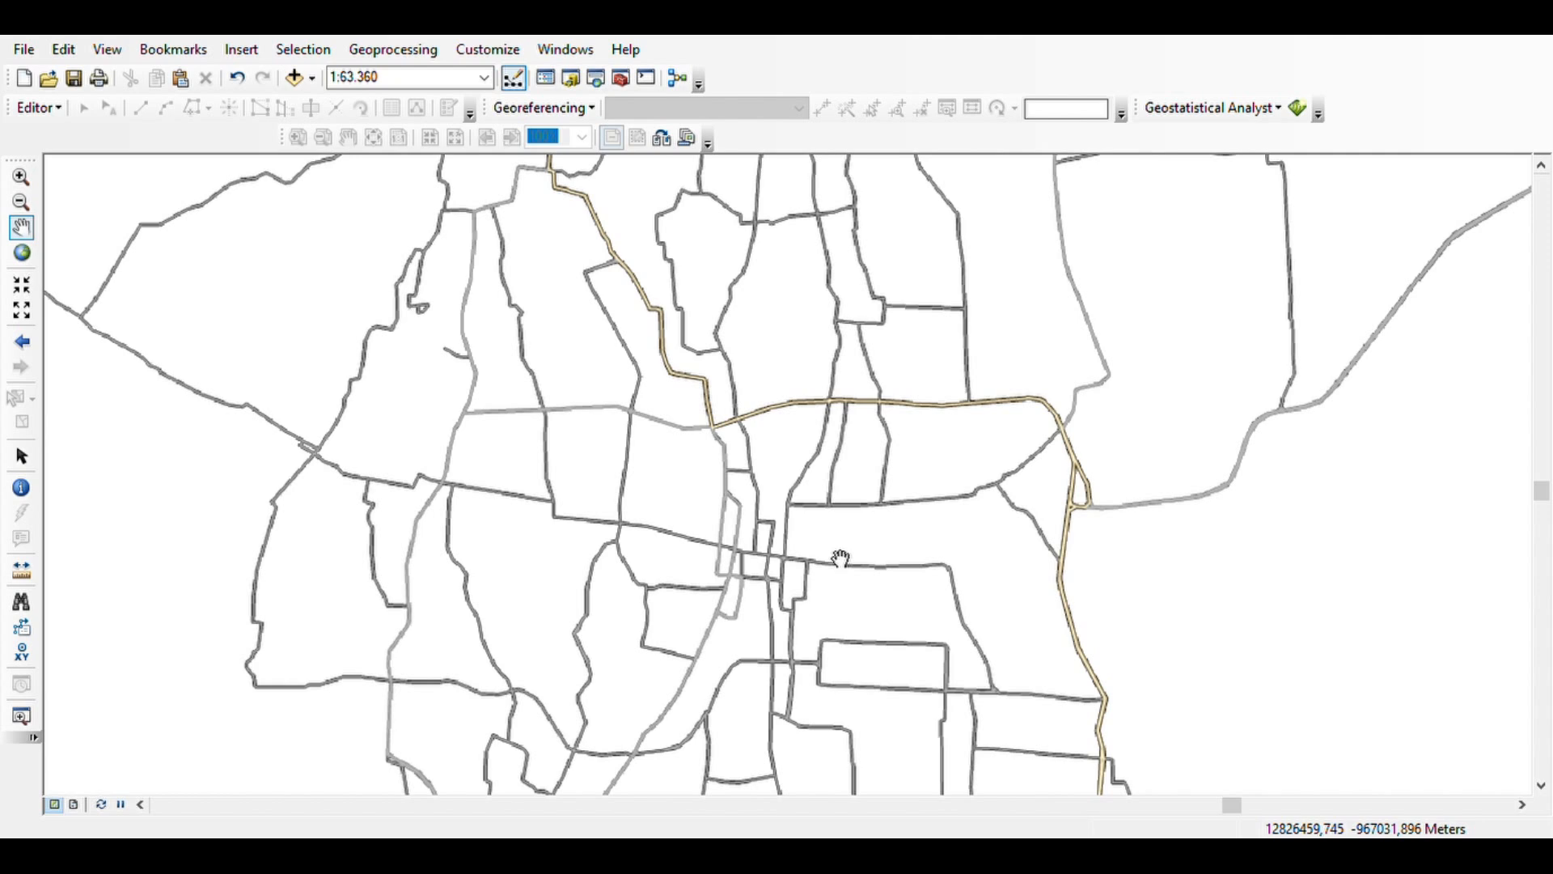
- Follow the road network at 1:200.000 down to Bali's southern peninsula and back up to Denpasar
scroll(841, 558, "up", 3)
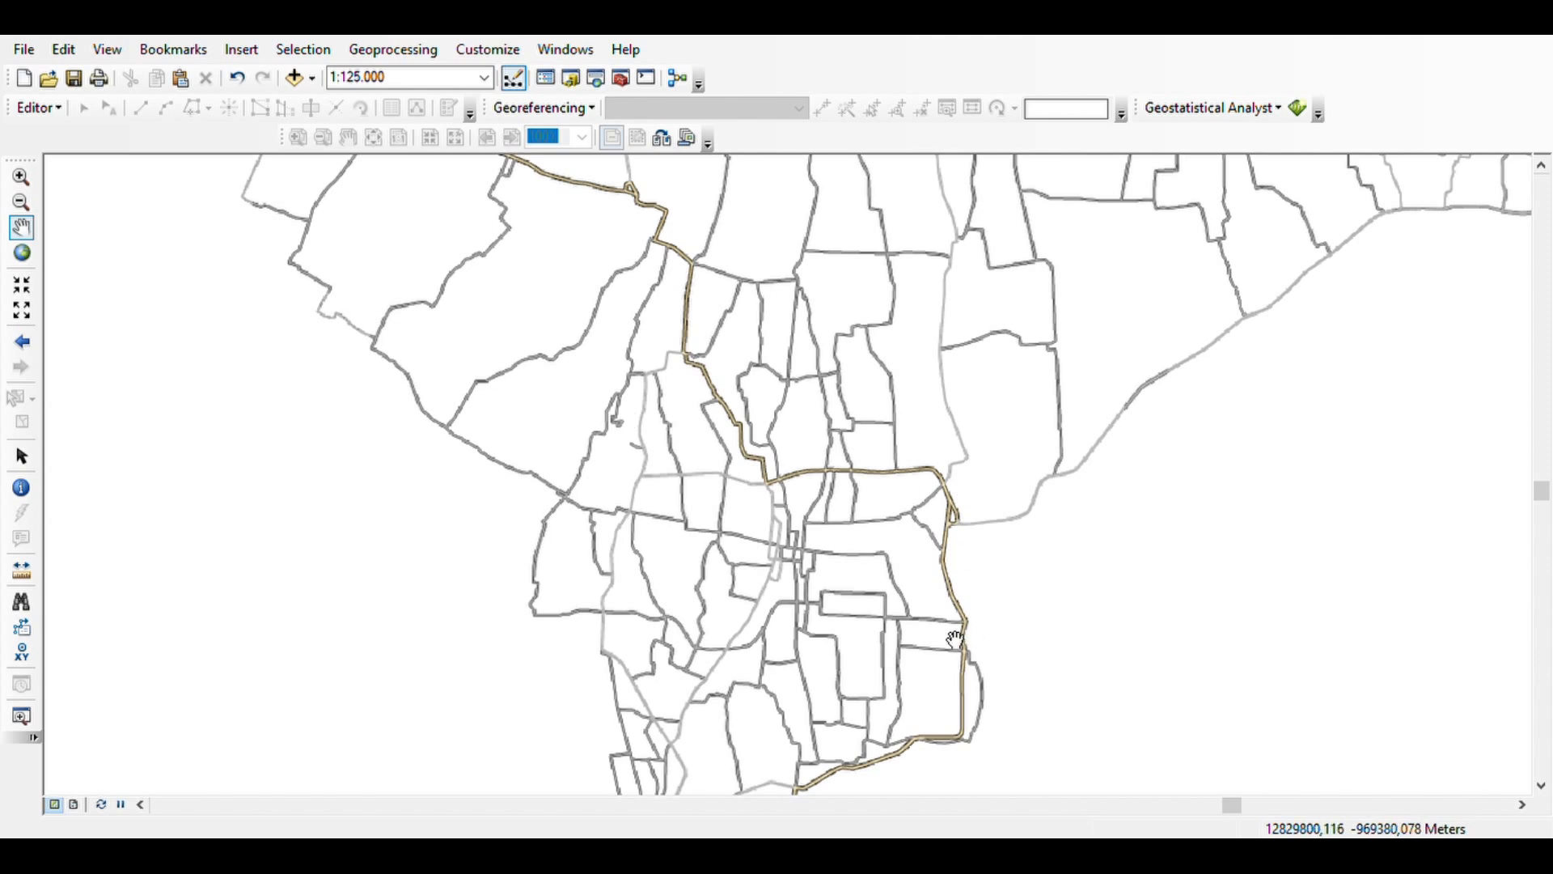
scroll(955, 639, "down", 2)
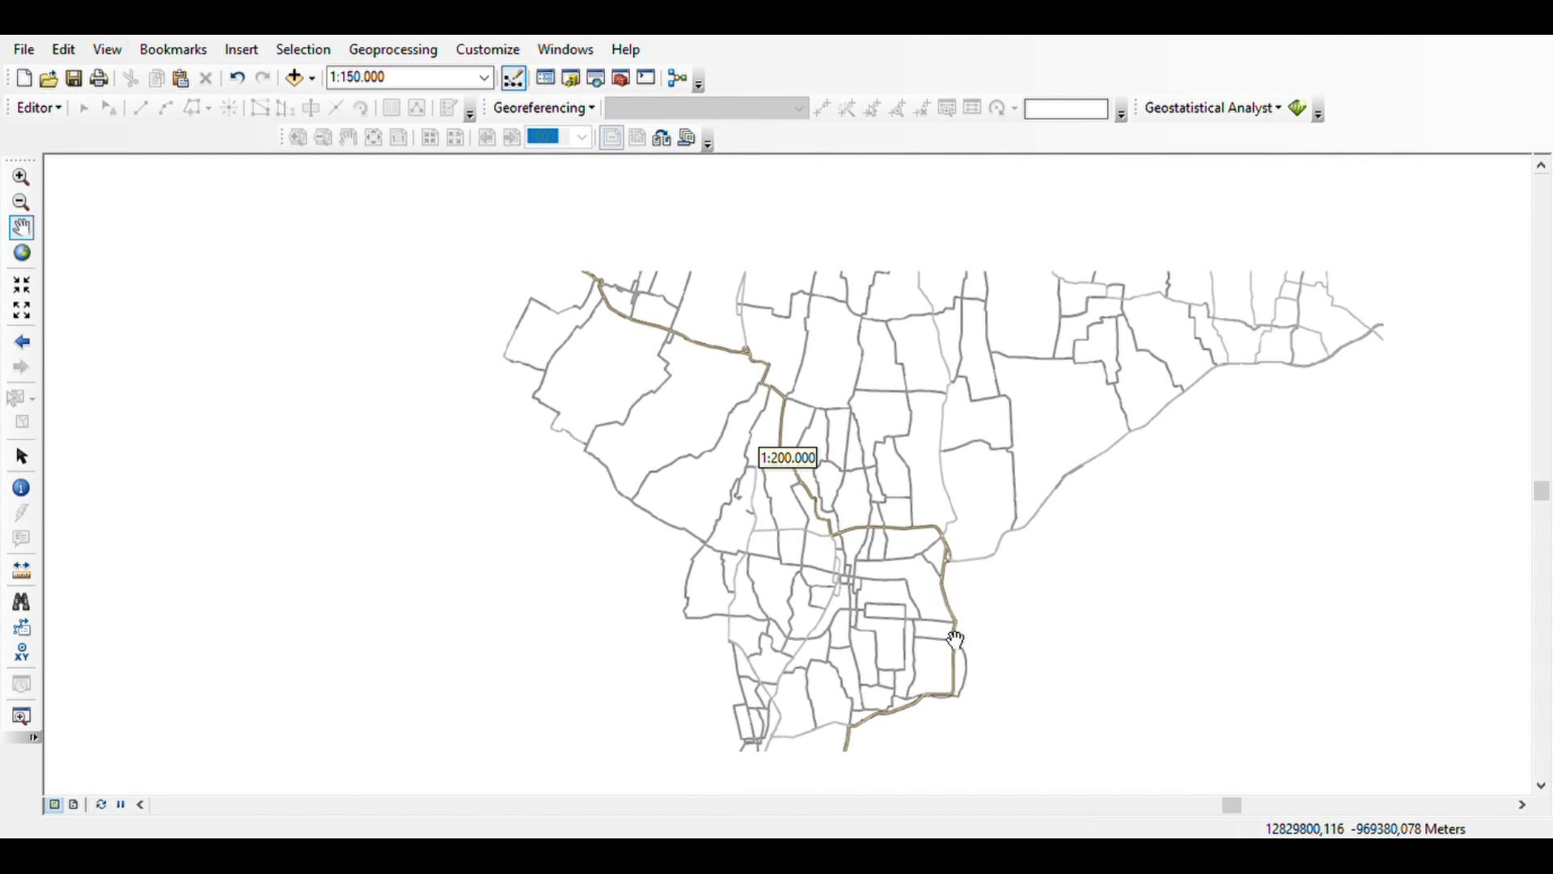
left_click_drag(954, 639, 929, 541)
left_click_drag(857, 604, 871, 547)
left_click_drag(823, 718, 835, 648)
left_click_drag(901, 526, 904, 549)
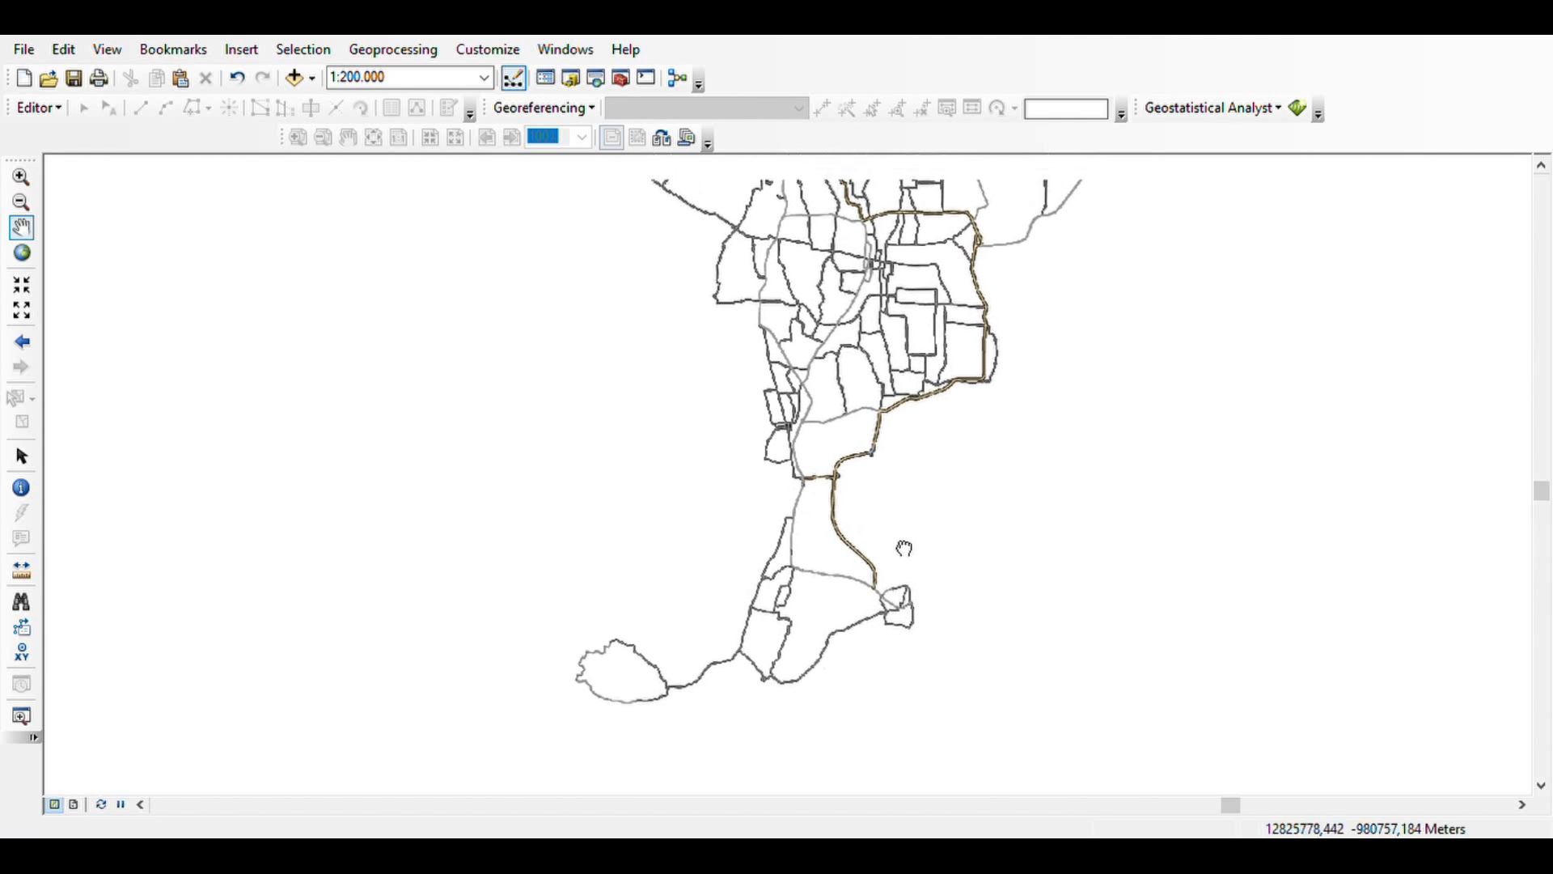
left_click_drag(943, 413, 922, 569)
left_click_drag(955, 356, 914, 506)
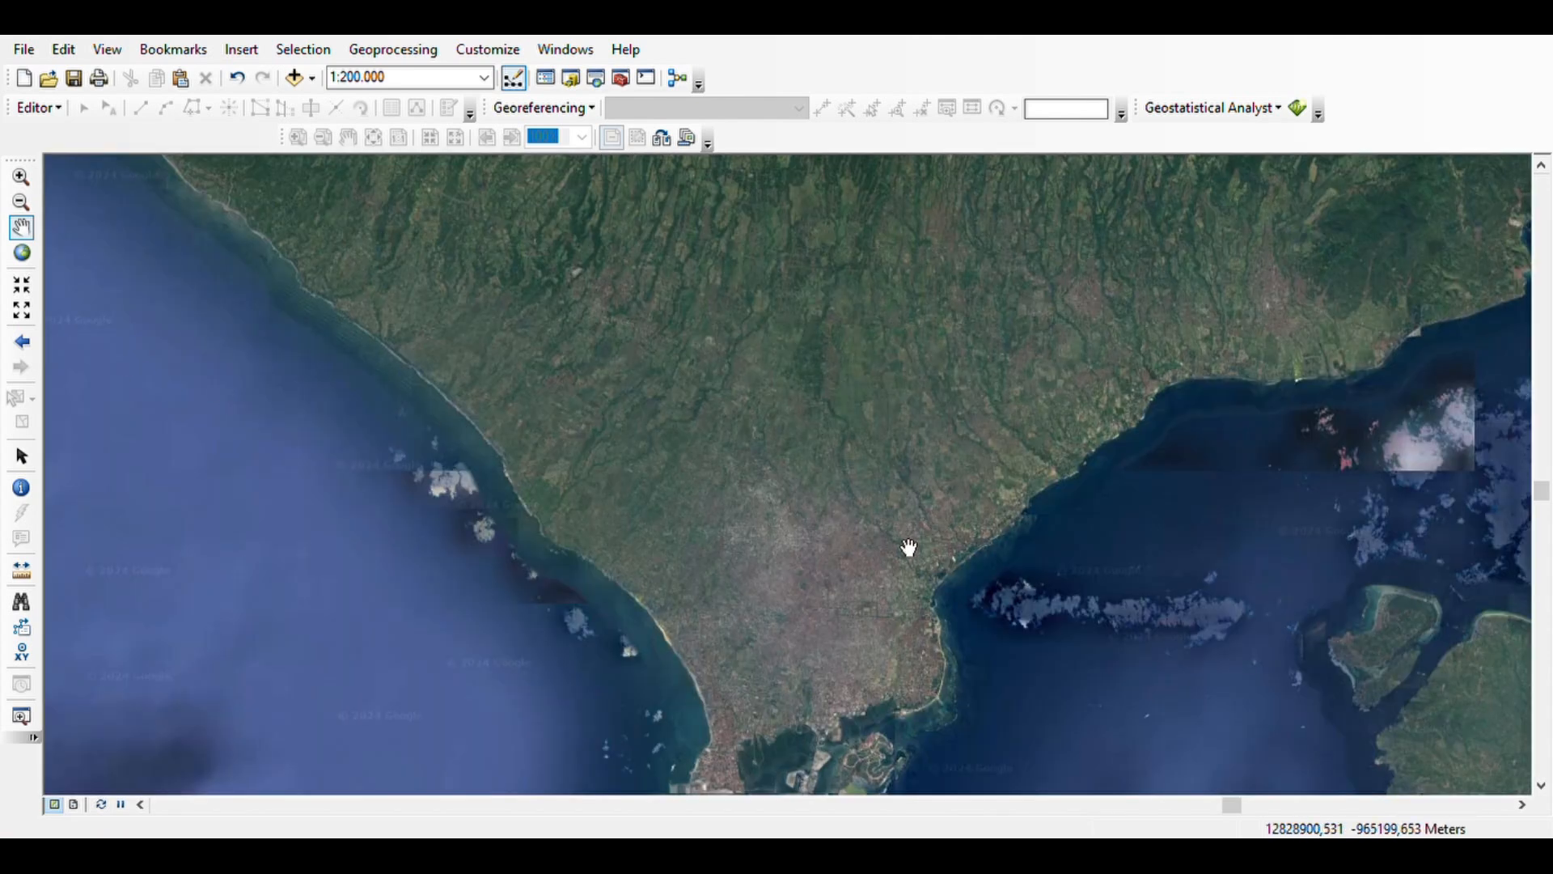
- On the satellite imagery, locate the long reservoir beside the mangroves south of Denpasar and frame it at 1:12.500
scroll(900, 692, "up", 3)
scroll(899, 692, "up", 4)
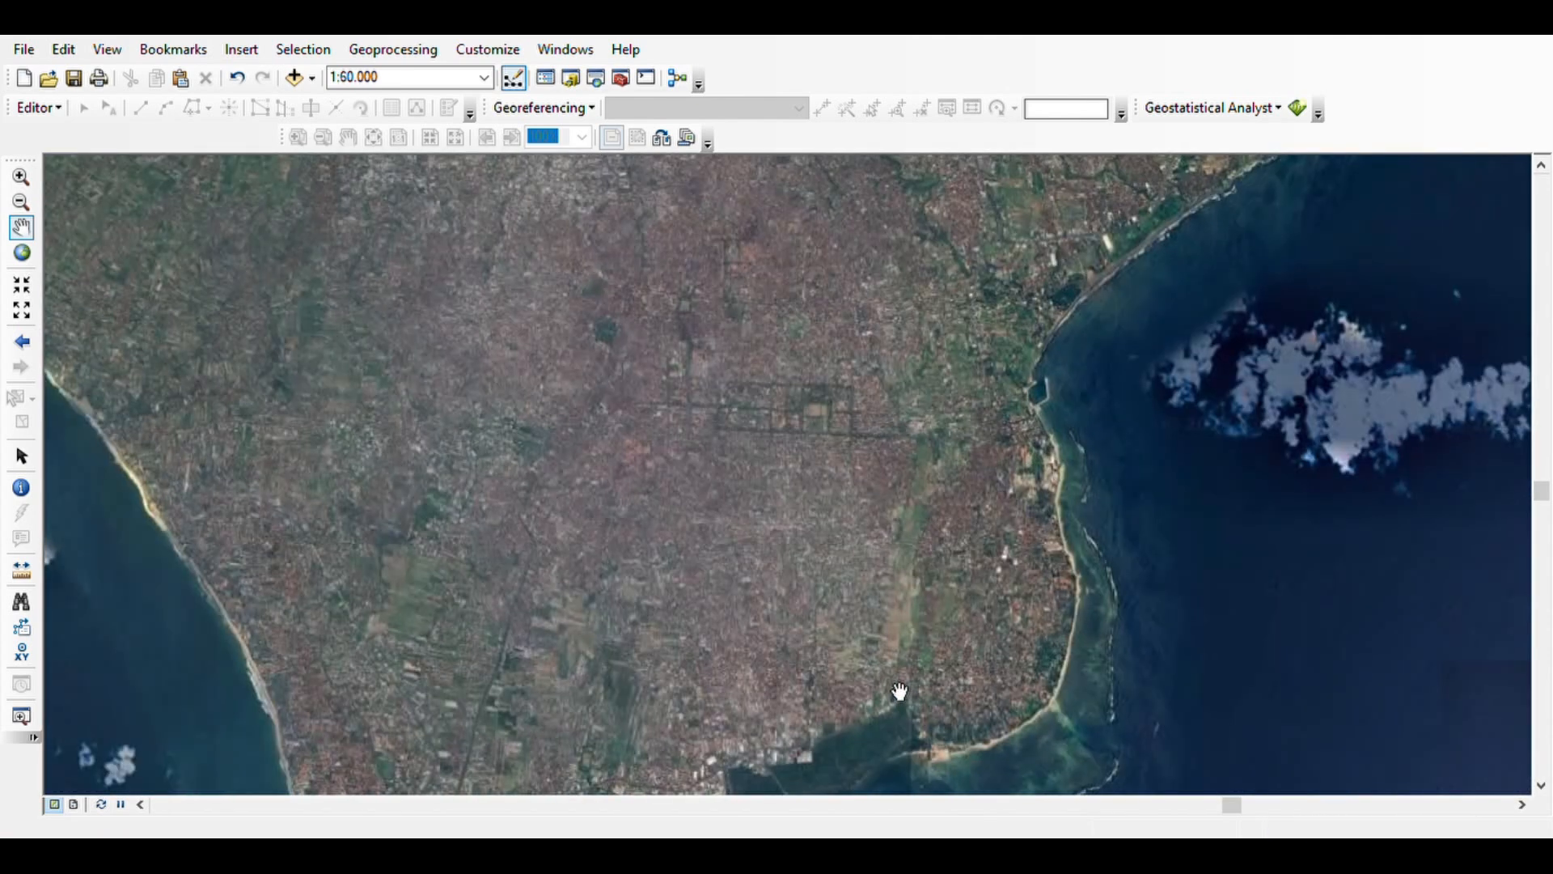
left_click_drag(769, 652, 865, 406)
left_click_drag(725, 574, 857, 358)
scroll(708, 512, "up", 1)
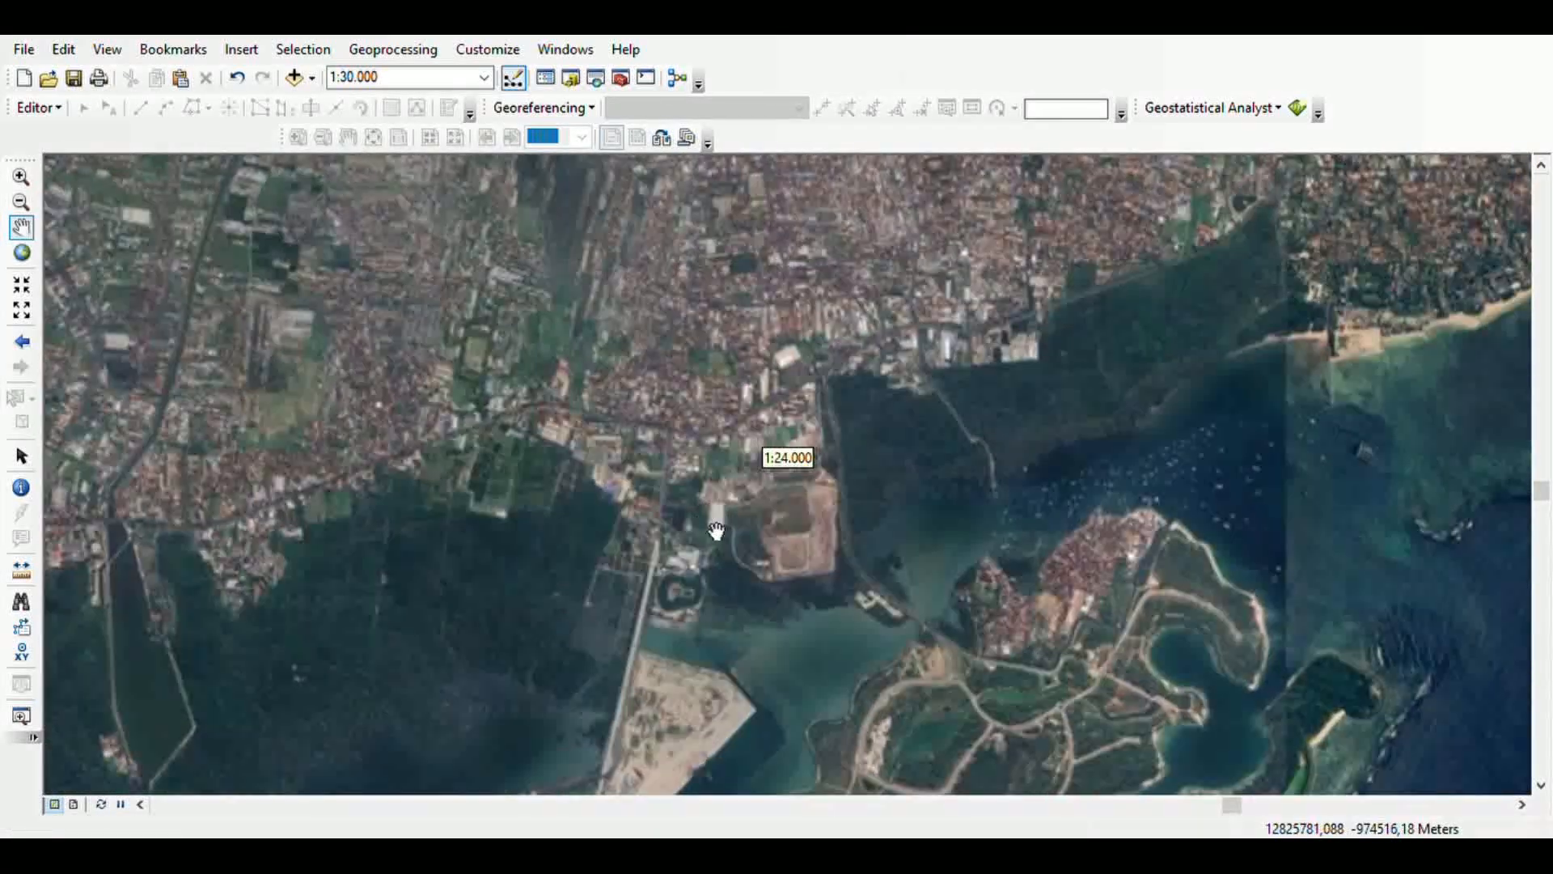
left_click_drag(722, 594, 759, 395)
left_click_drag(597, 512, 846, 550)
left_click_drag(571, 606, 851, 616)
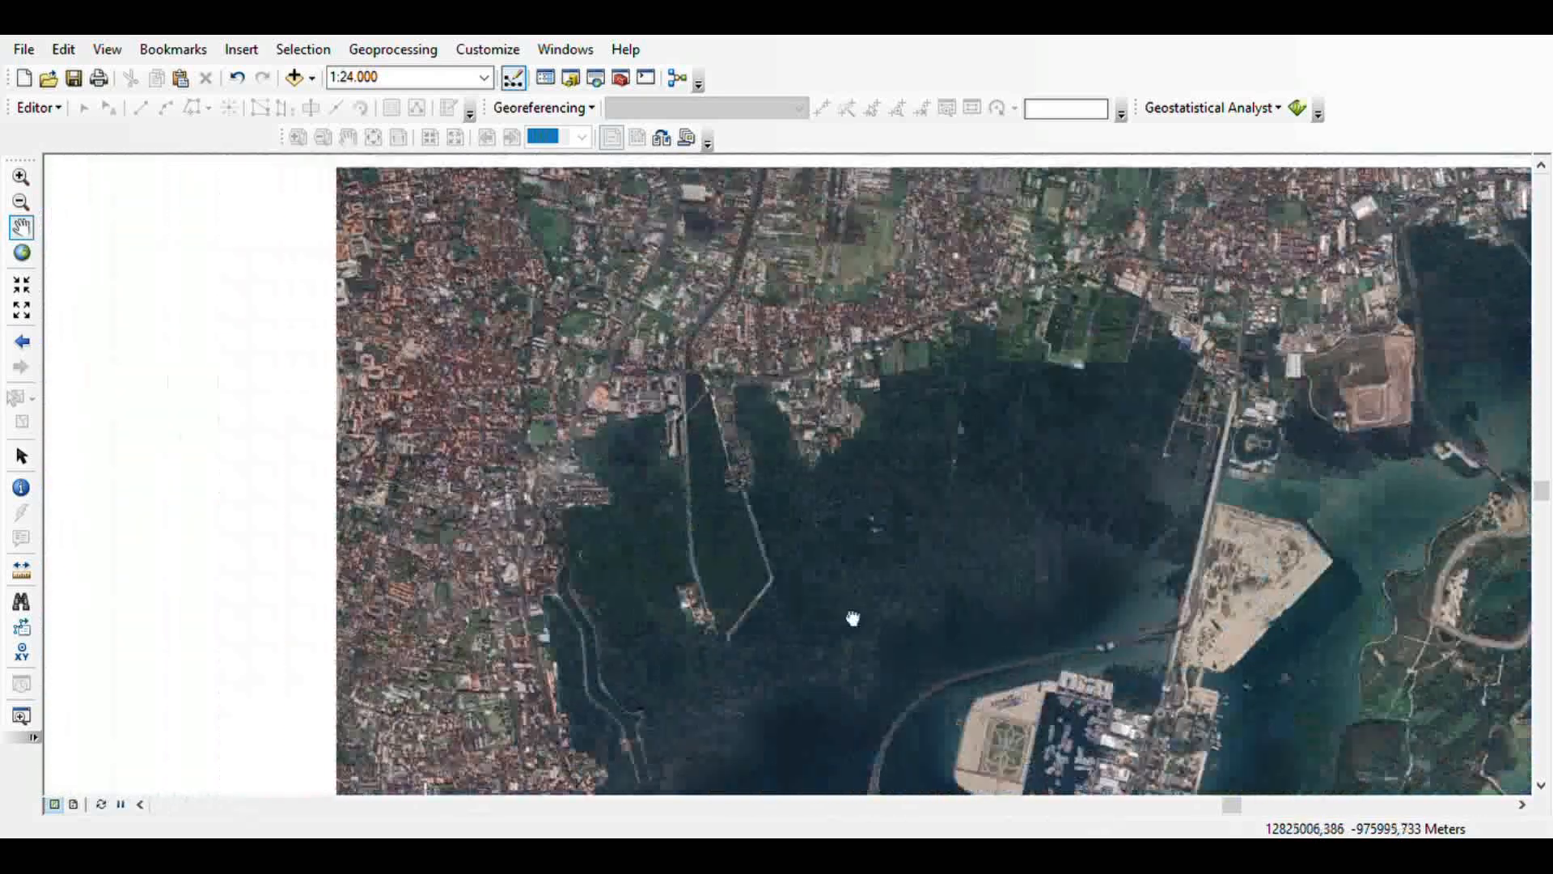
scroll(837, 550, "up", 2)
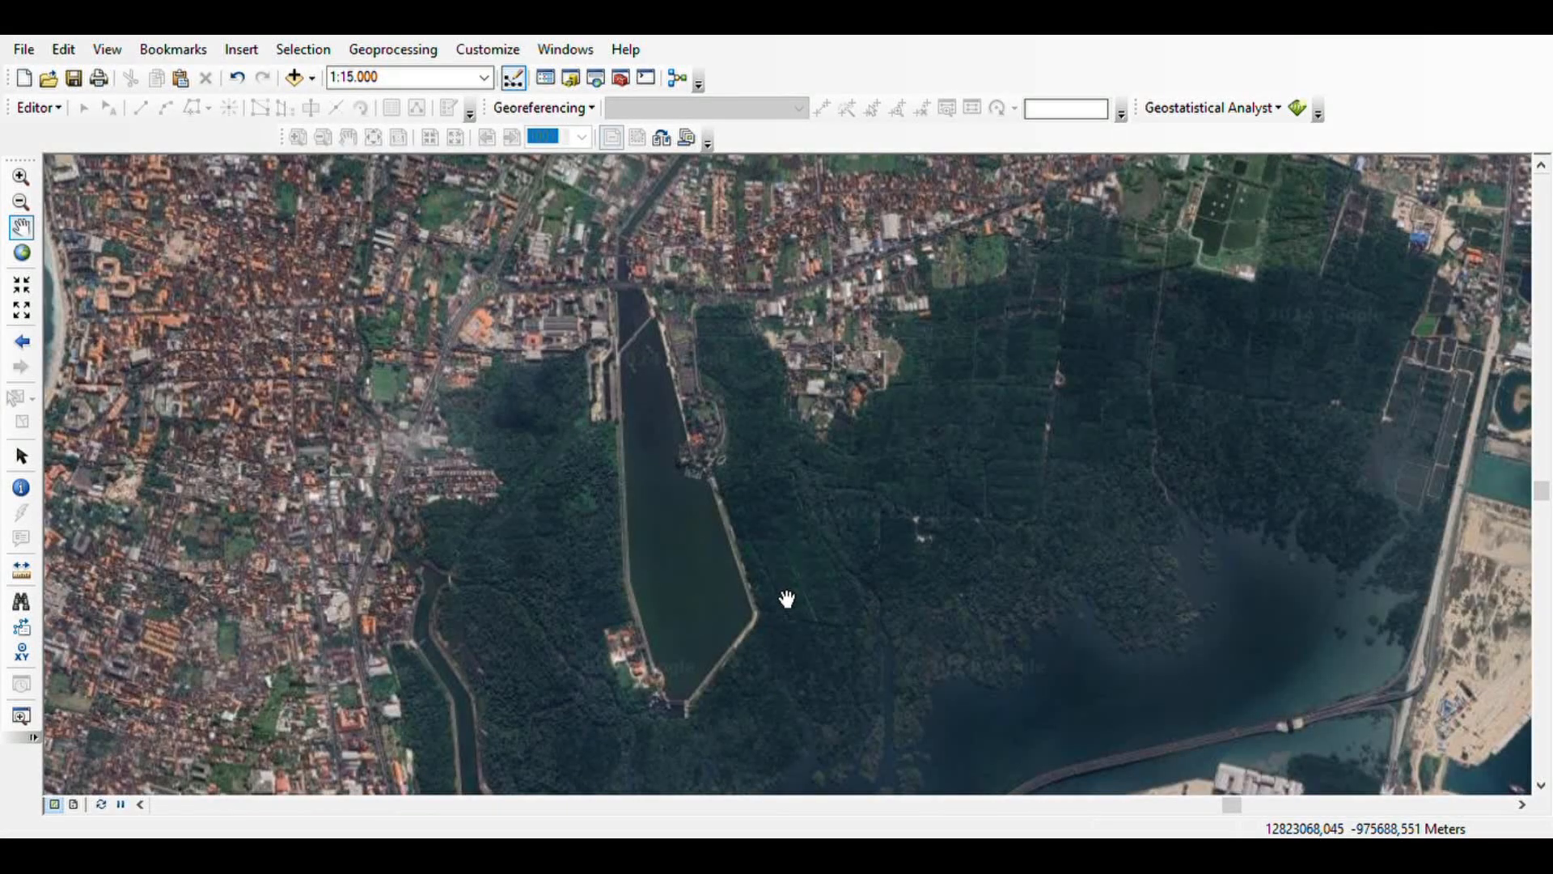
scroll(787, 599, "up", 1)
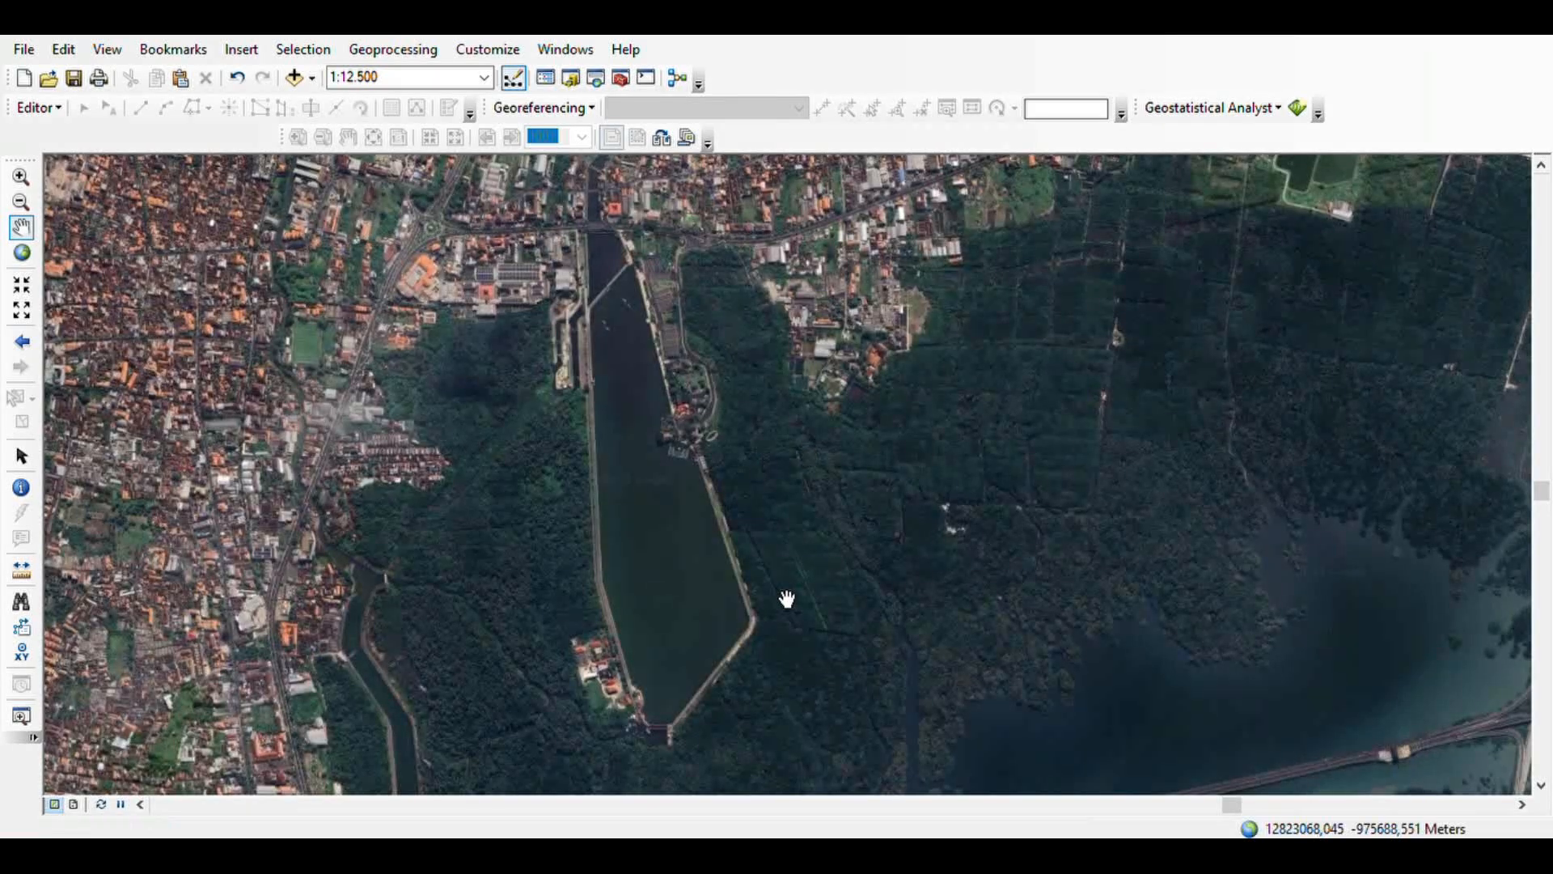
scroll(787, 599, "up", 1)
scroll(788, 598, "down", 1)
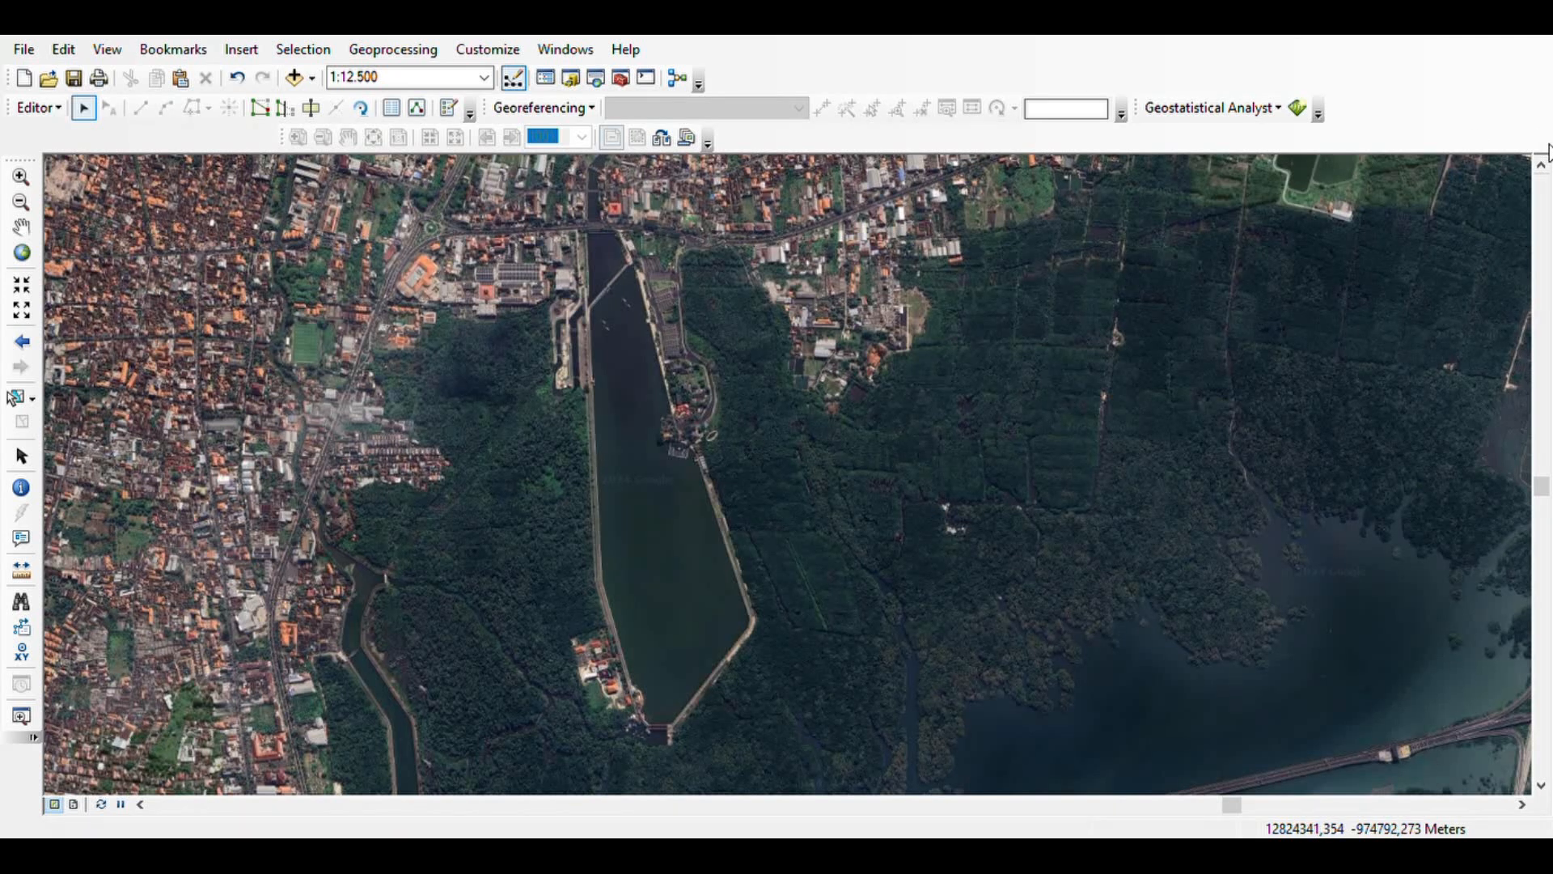
- Start a polygon with the waduk muara template, tracing the reservoir's northern edge and upper east bank at 1:4.000
left_click(449, 108)
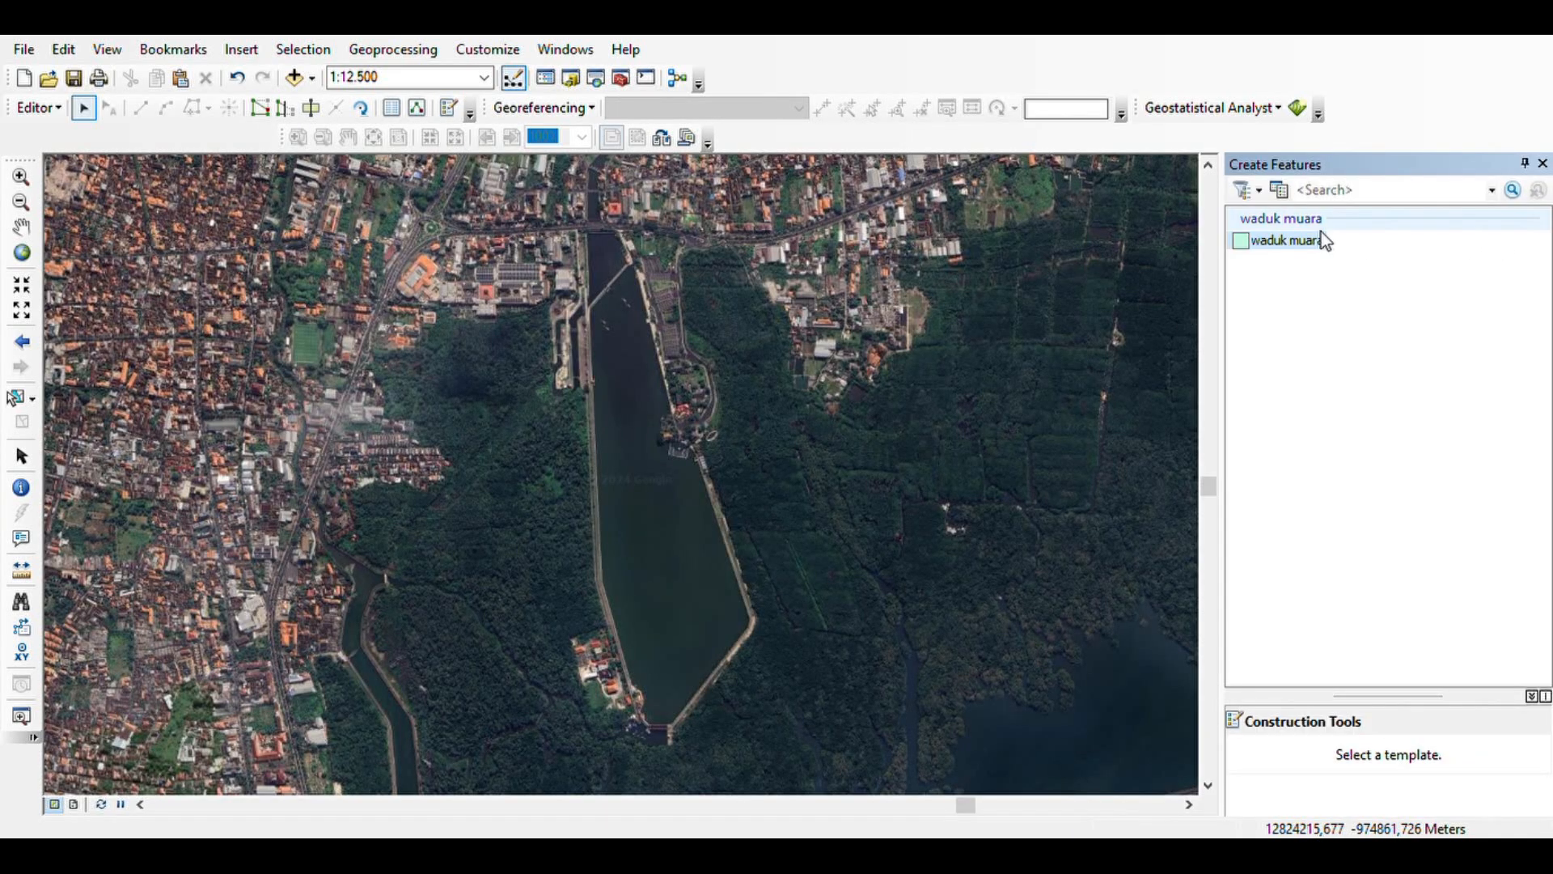
left_click(1286, 241)
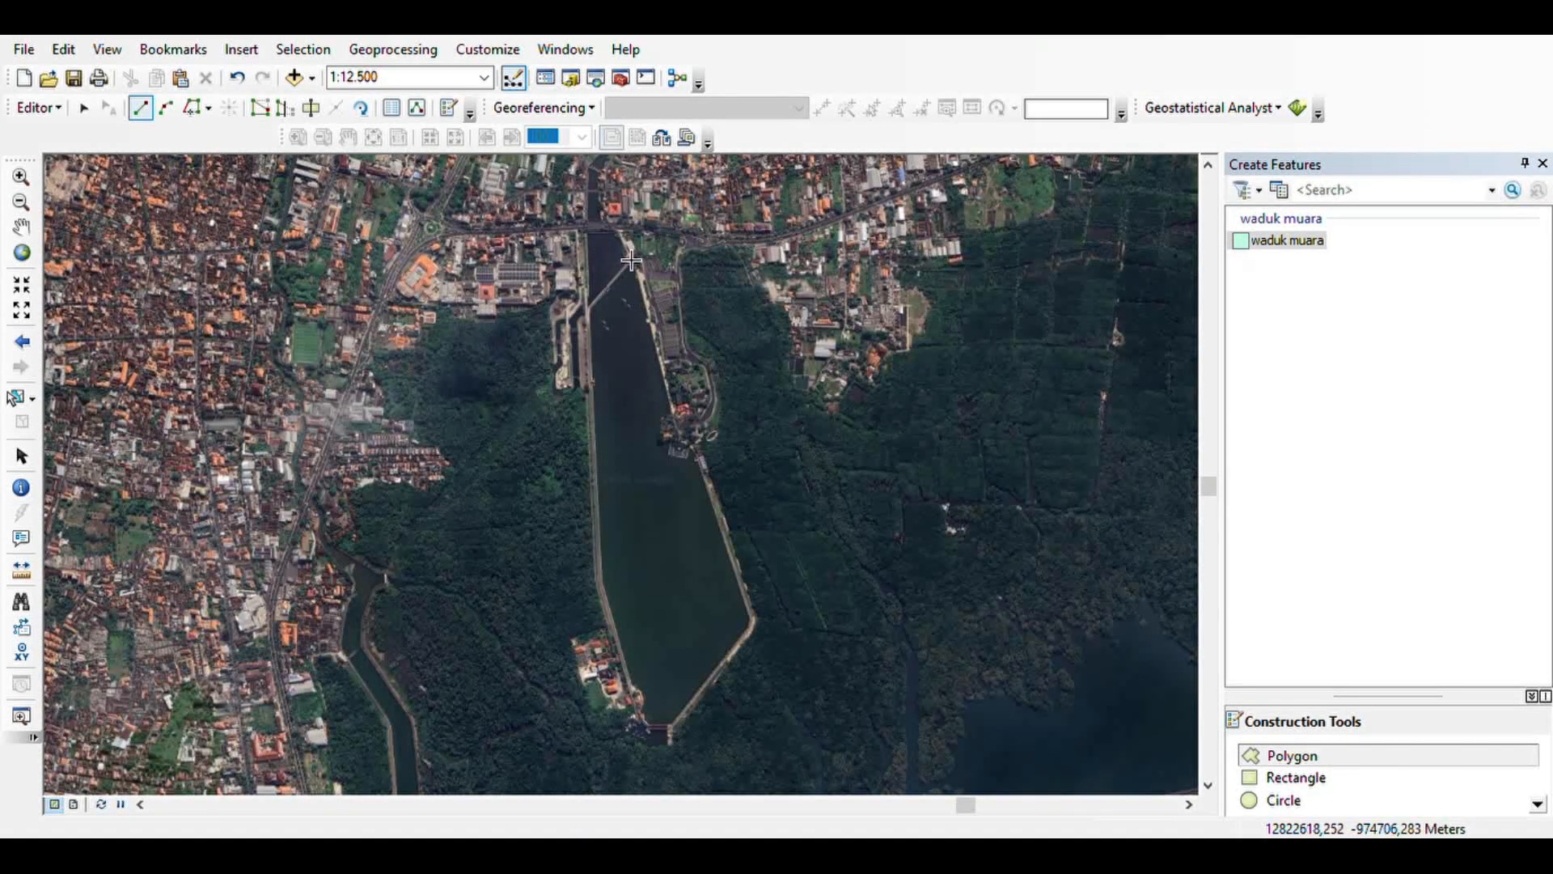
scroll(632, 259, "up", 1)
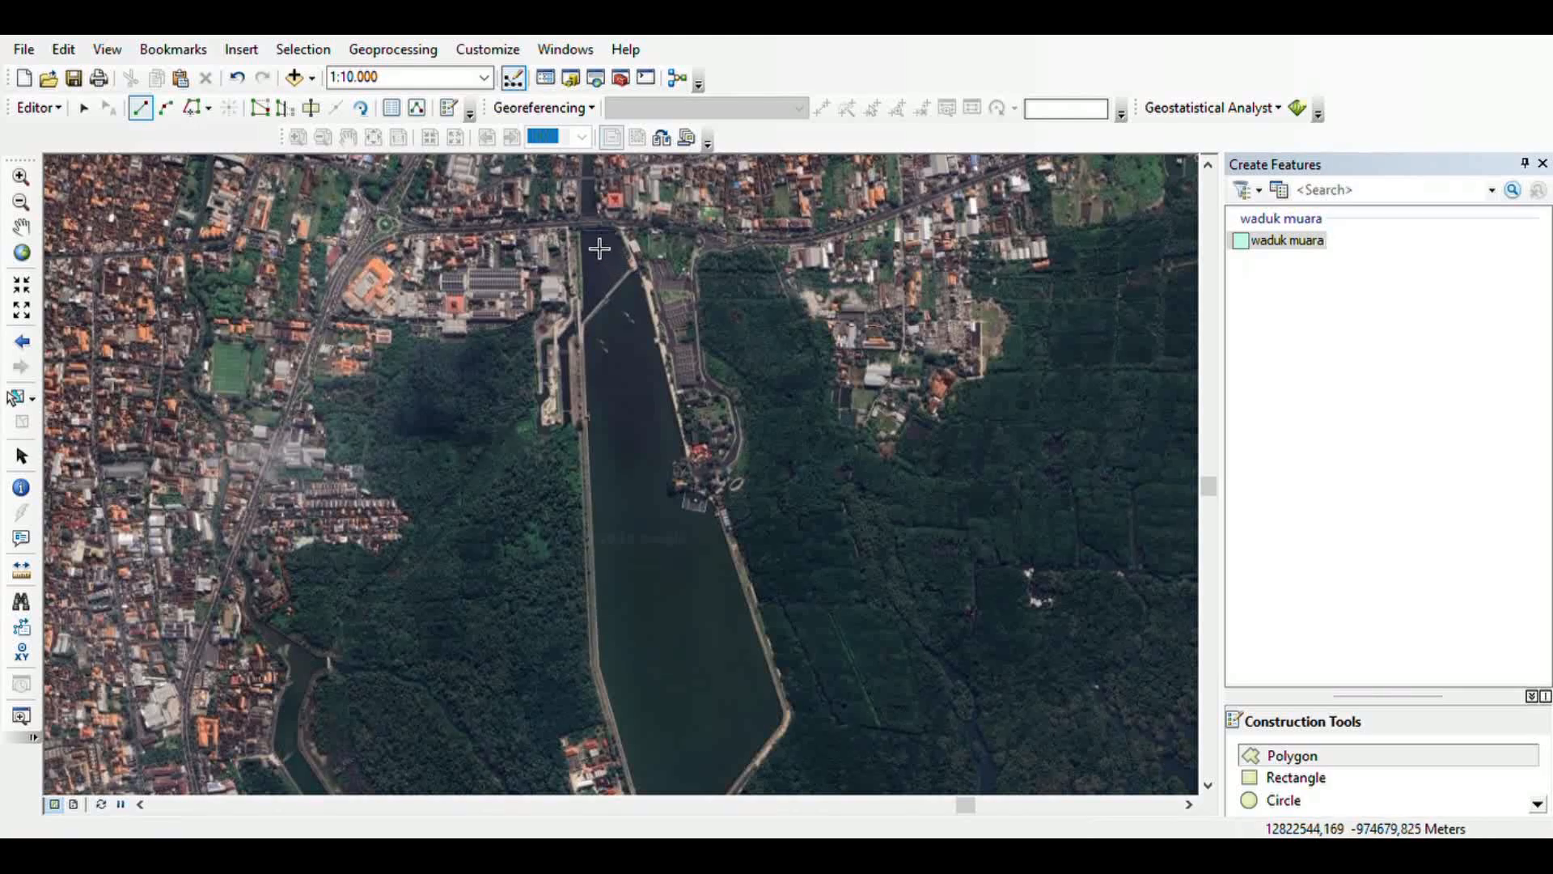
scroll(603, 252, "up", 1)
scroll(603, 254, "up", 3)
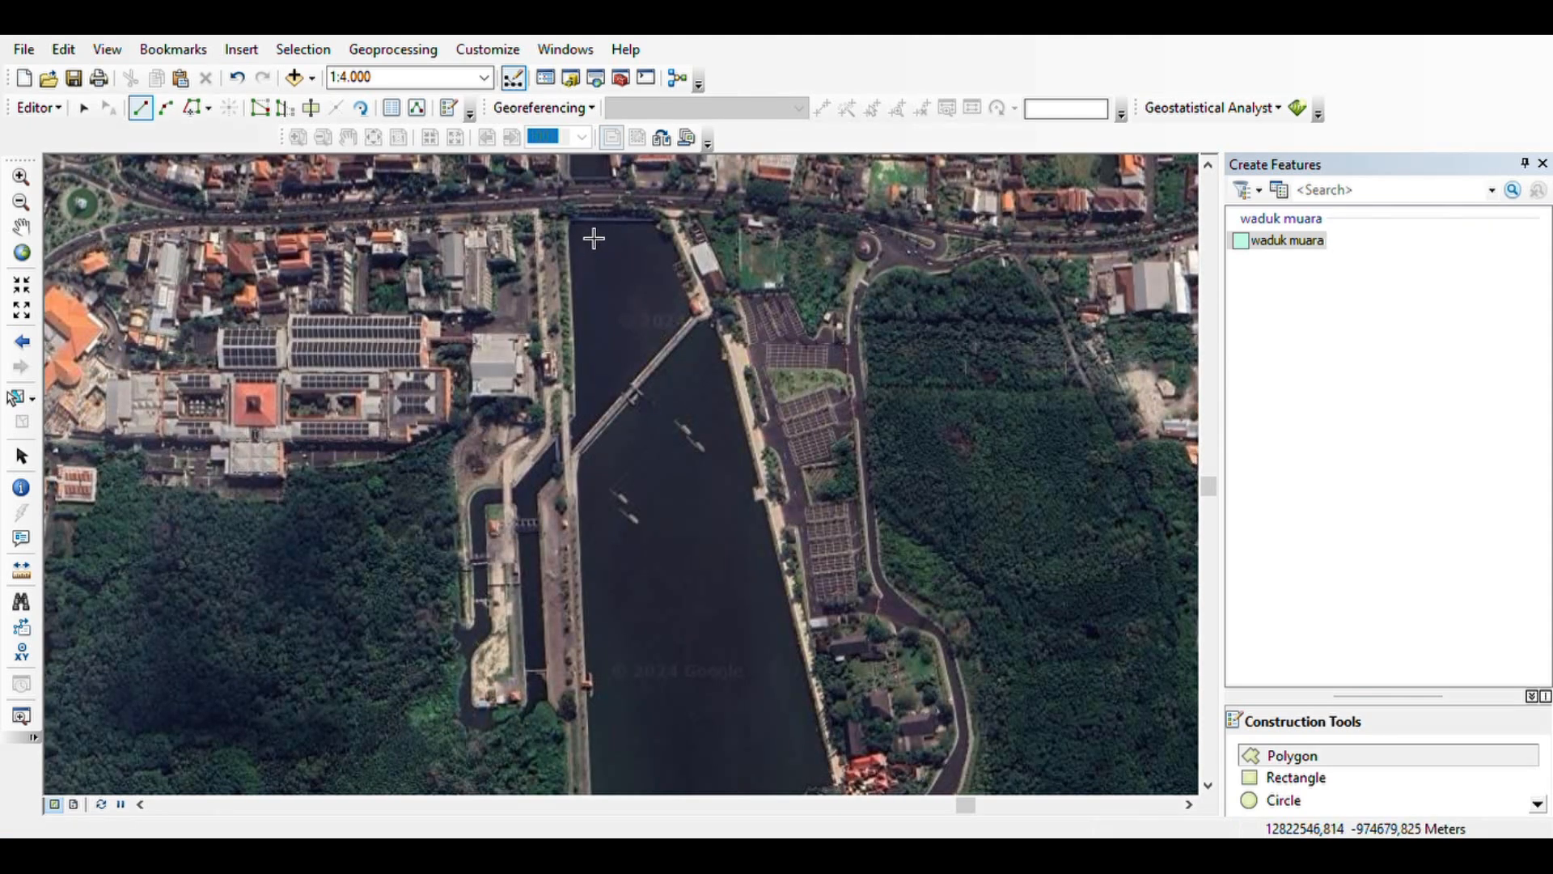
left_click(569, 217)
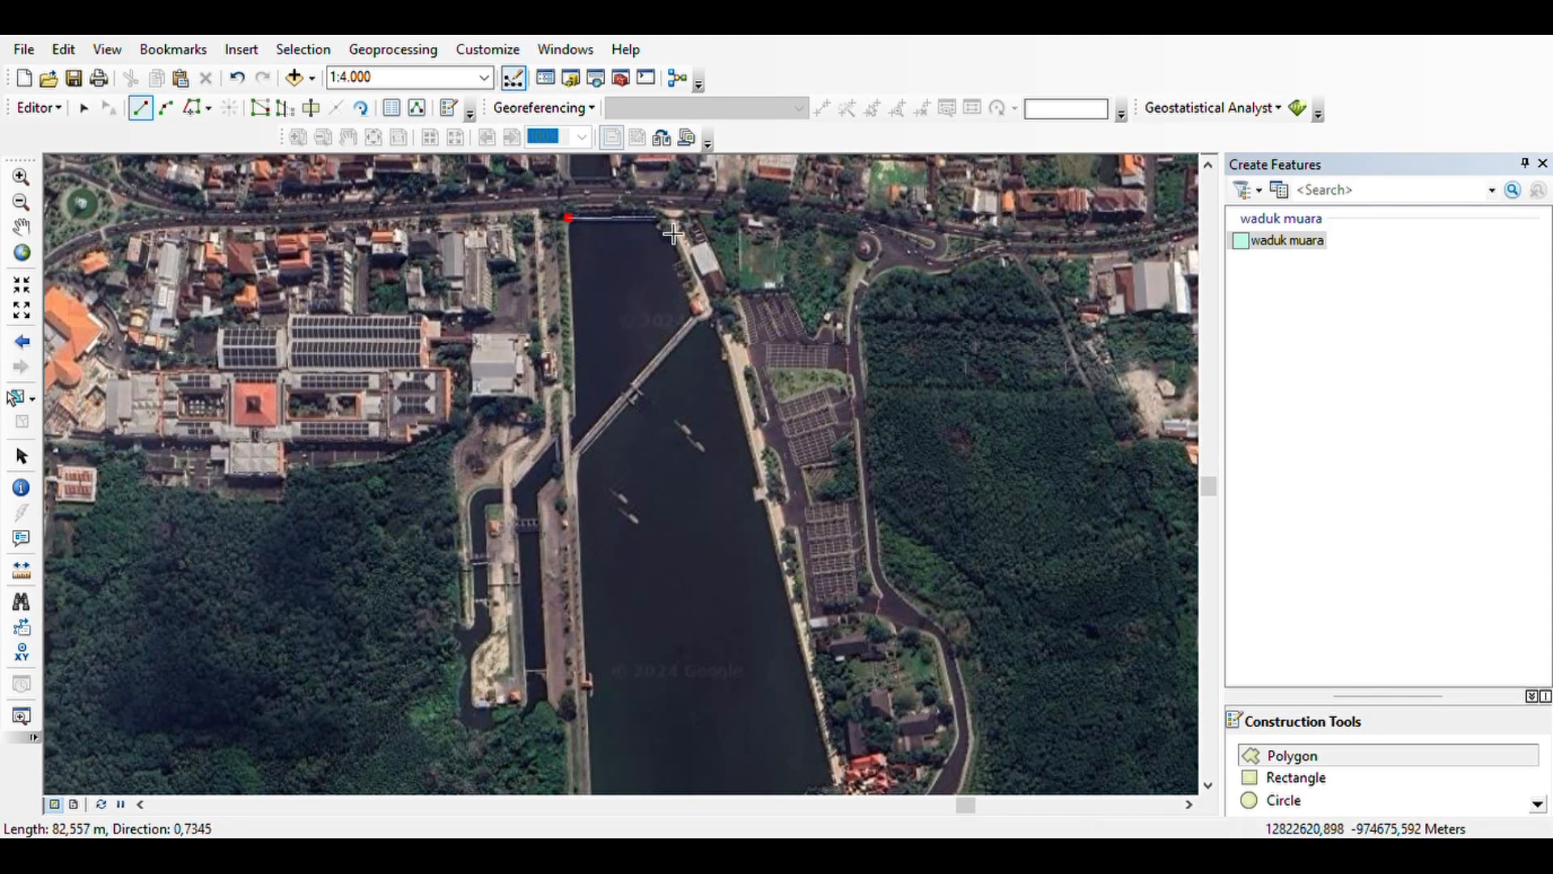
left_click(667, 218)
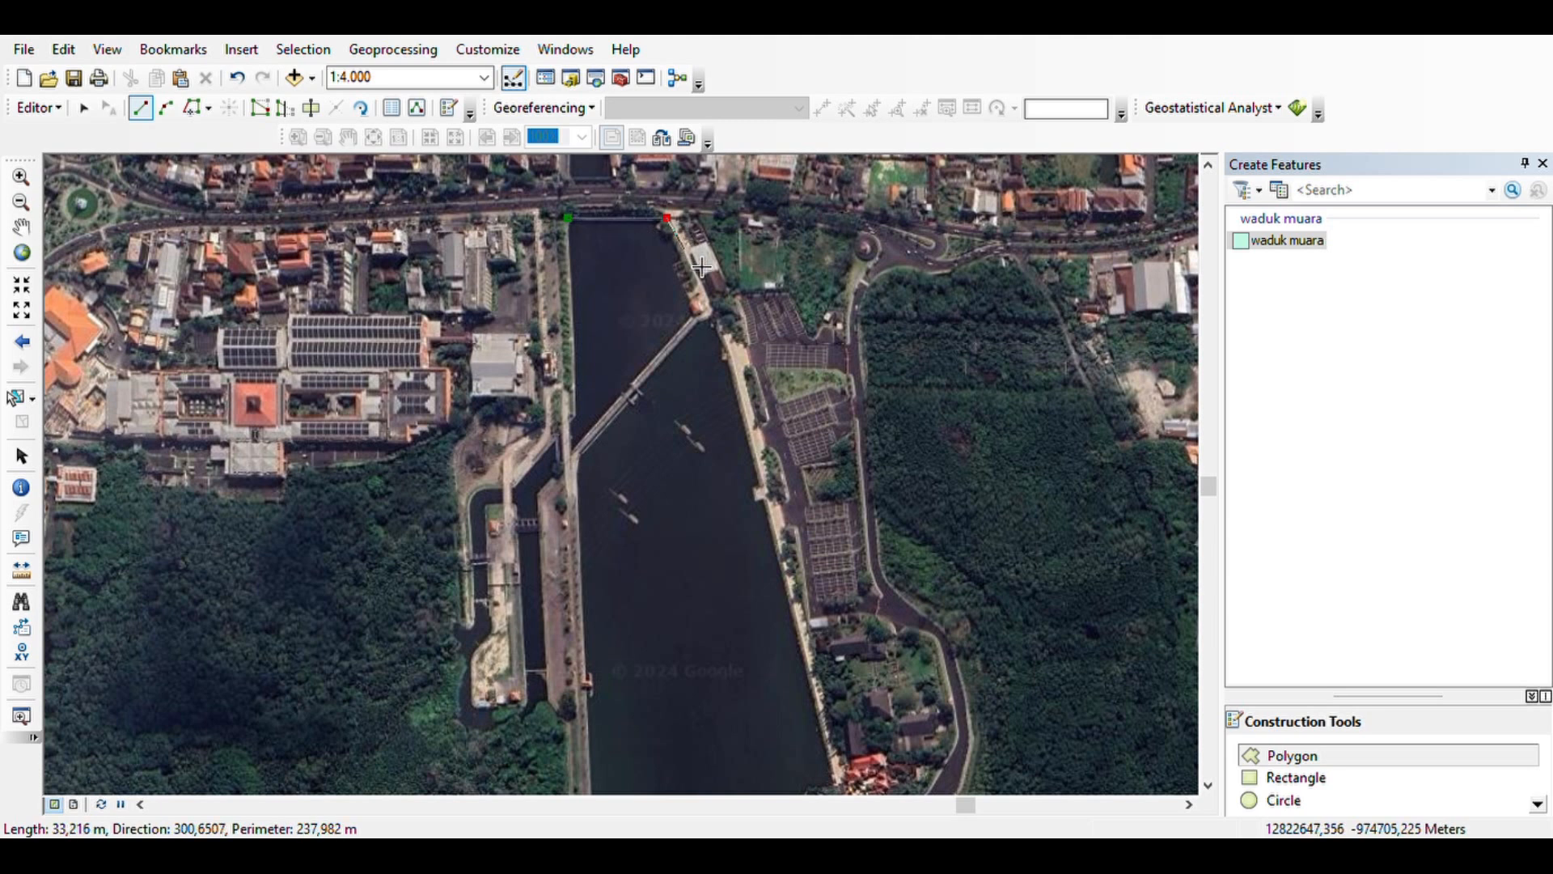
left_click(715, 323)
left_click(727, 354)
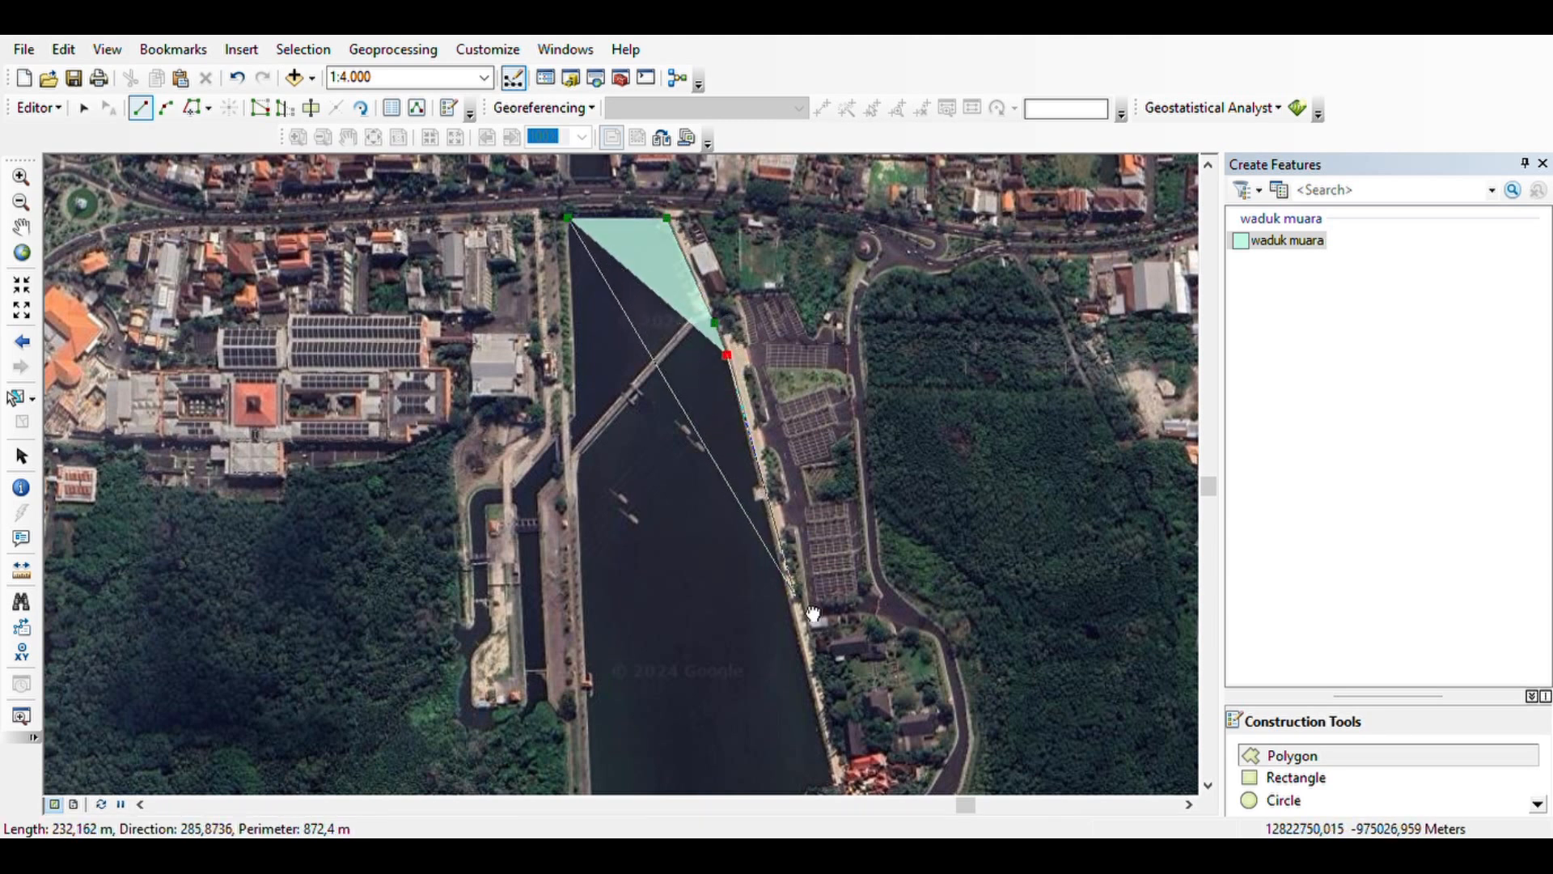
- Continue the polygon down the reservoir's east bank at 1:4.000 and around the tree-covered headland beside the orange-roofed buildings
left_click_drag(811, 657, 764, 424)
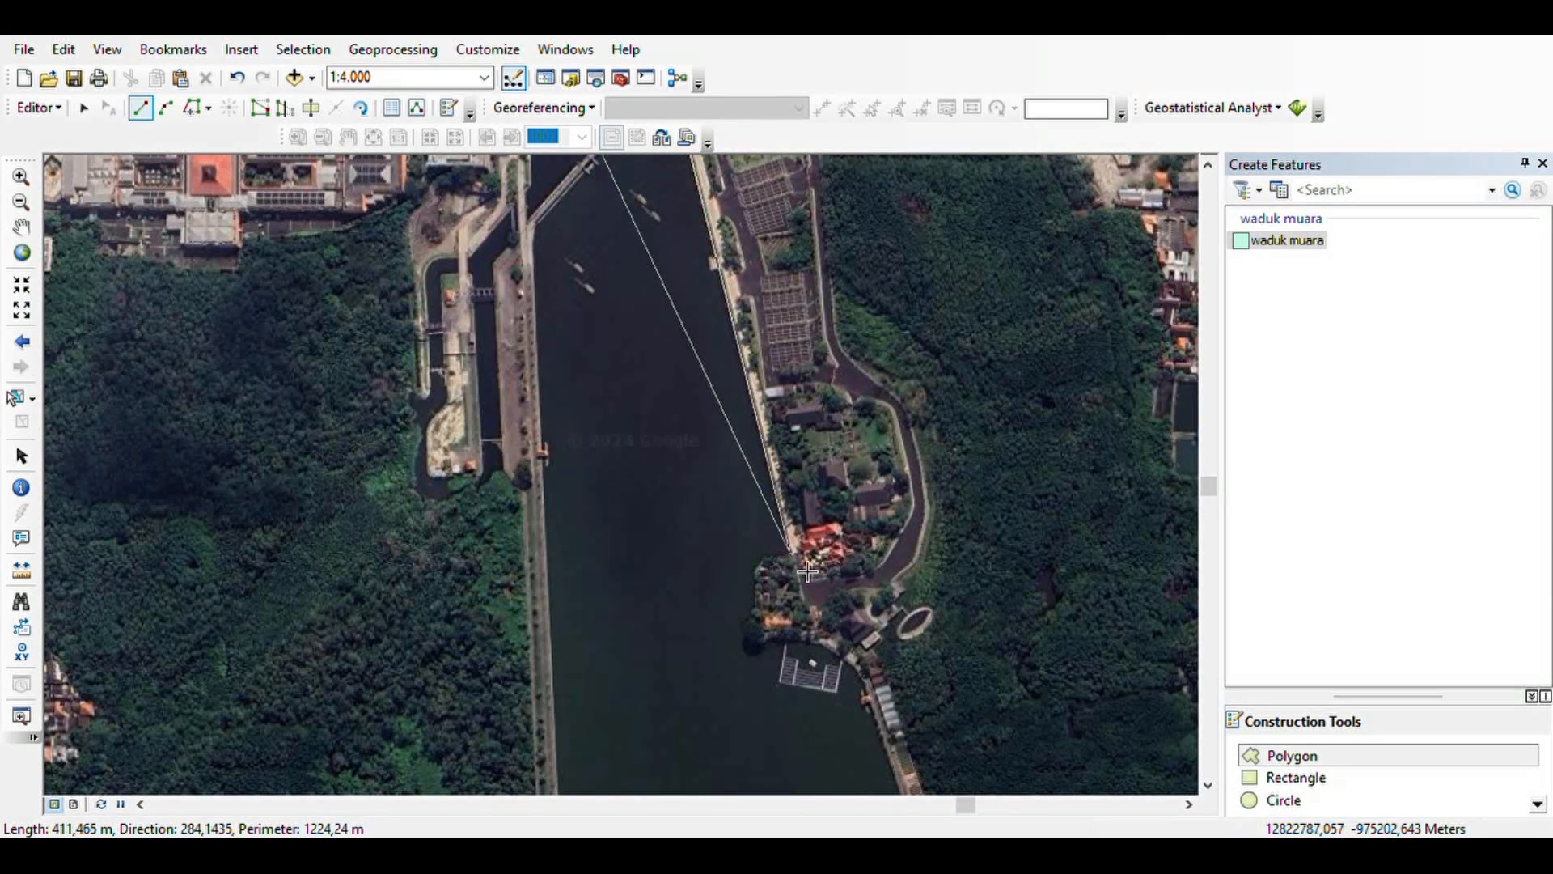
left_click(791, 555)
left_click(766, 554)
left_click(751, 571)
left_click(752, 584)
left_click(754, 606)
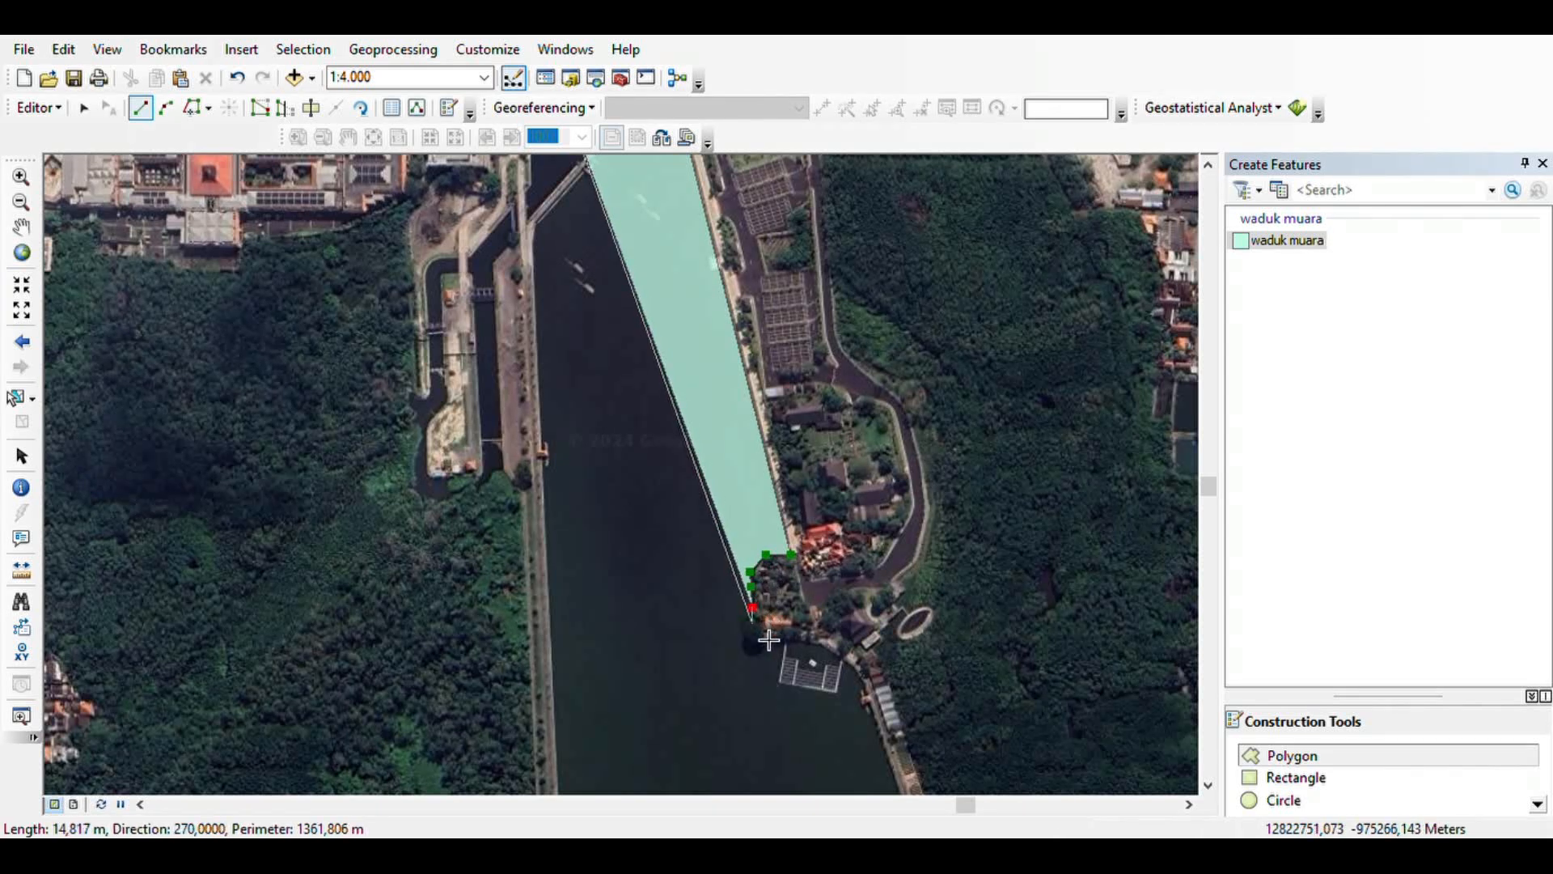
left_click(739, 629)
left_click(754, 646)
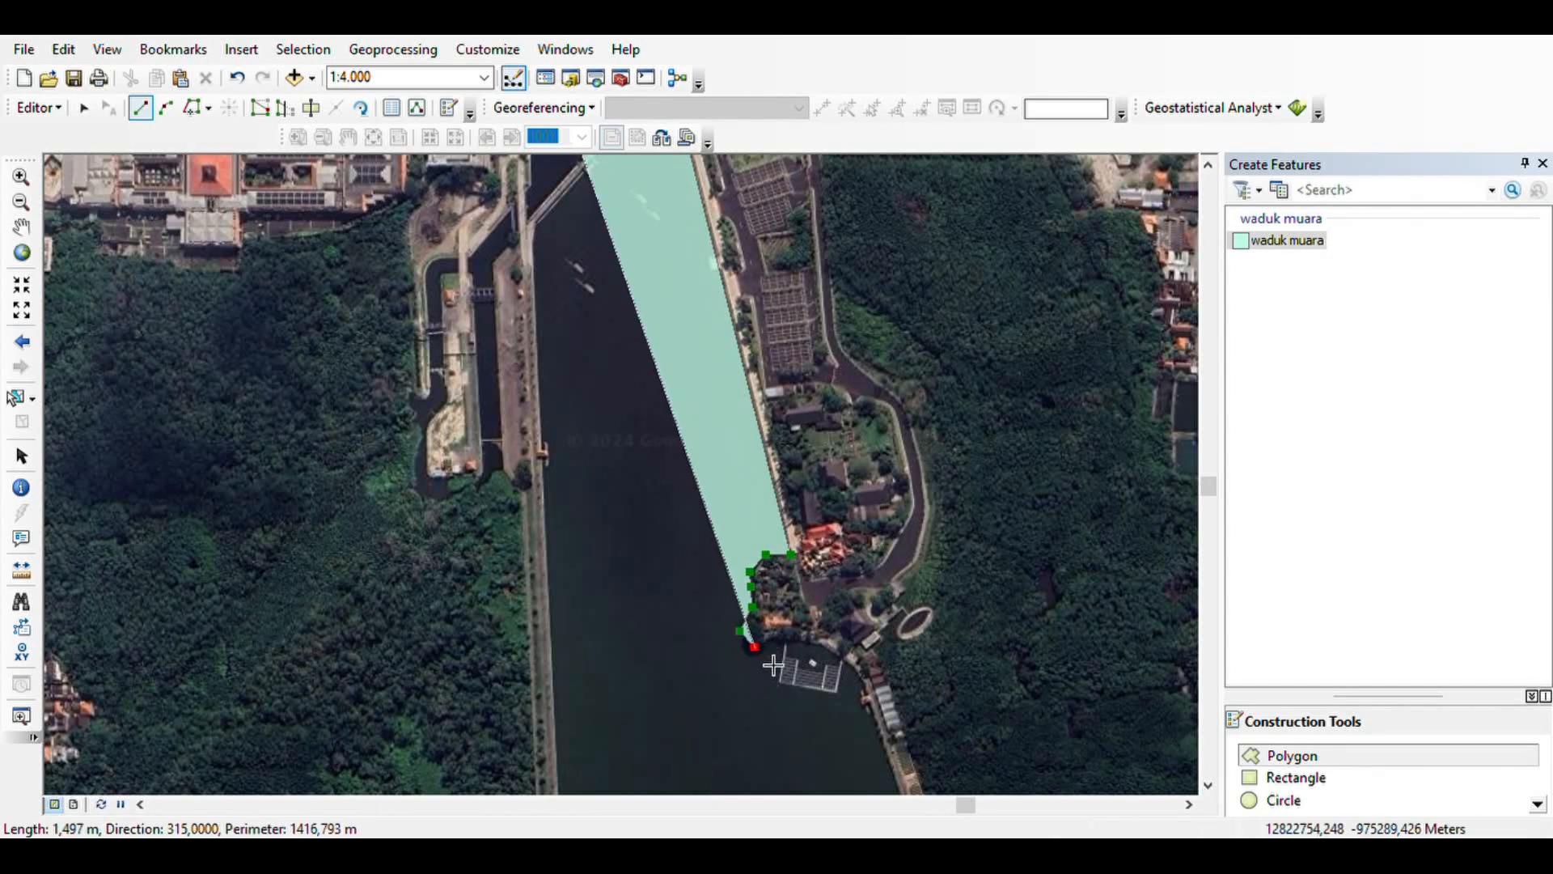
- Trace the polygon boundary around the gridded floating structure south of the headland and back to the east bank
left_click(780, 647)
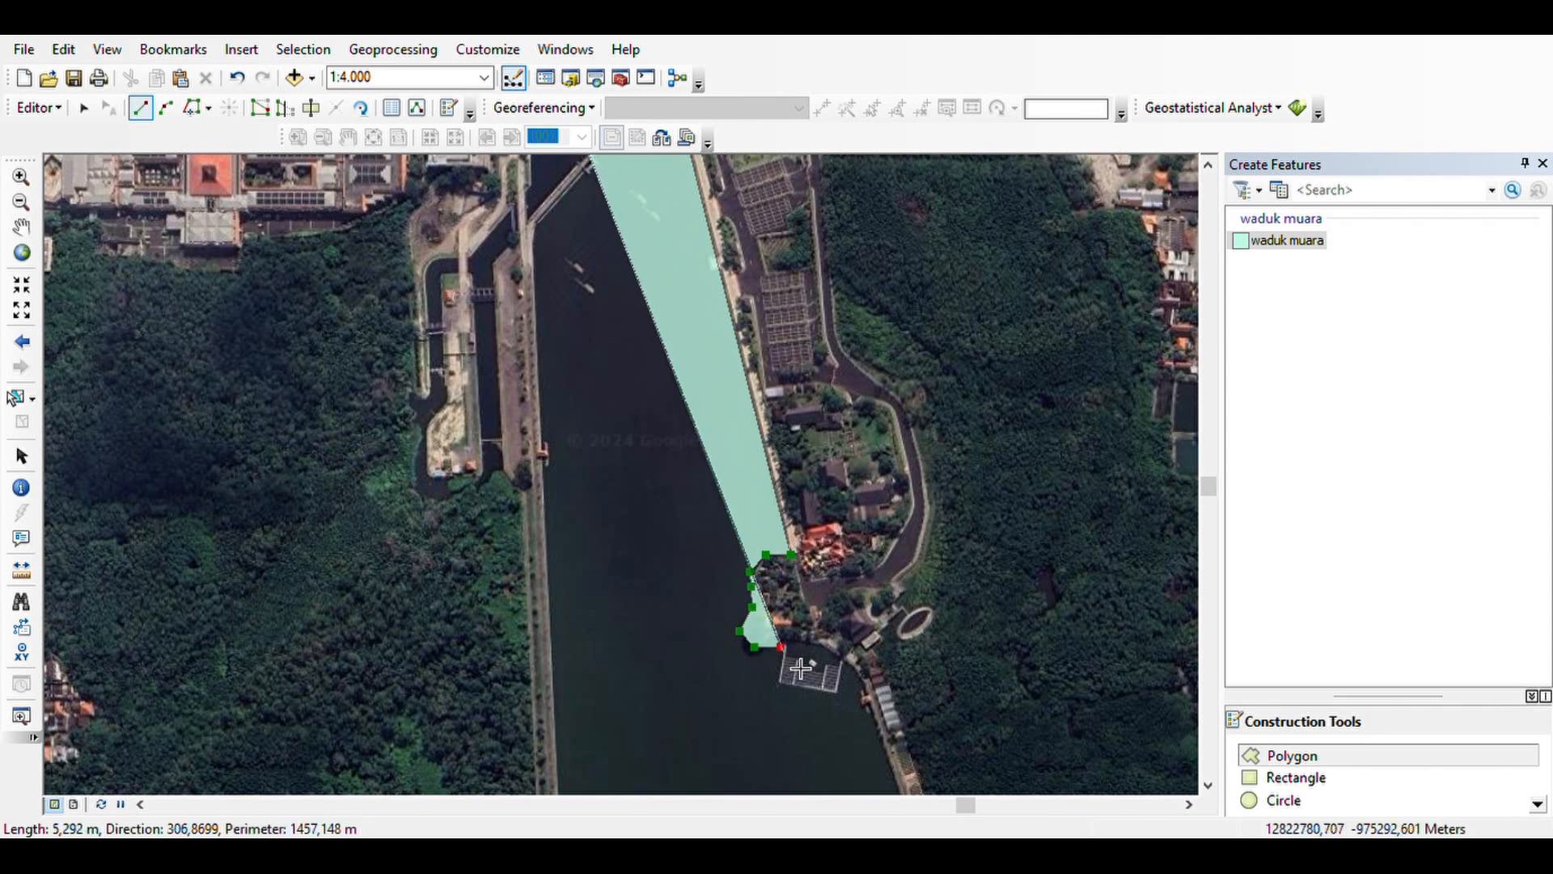
left_click(777, 686)
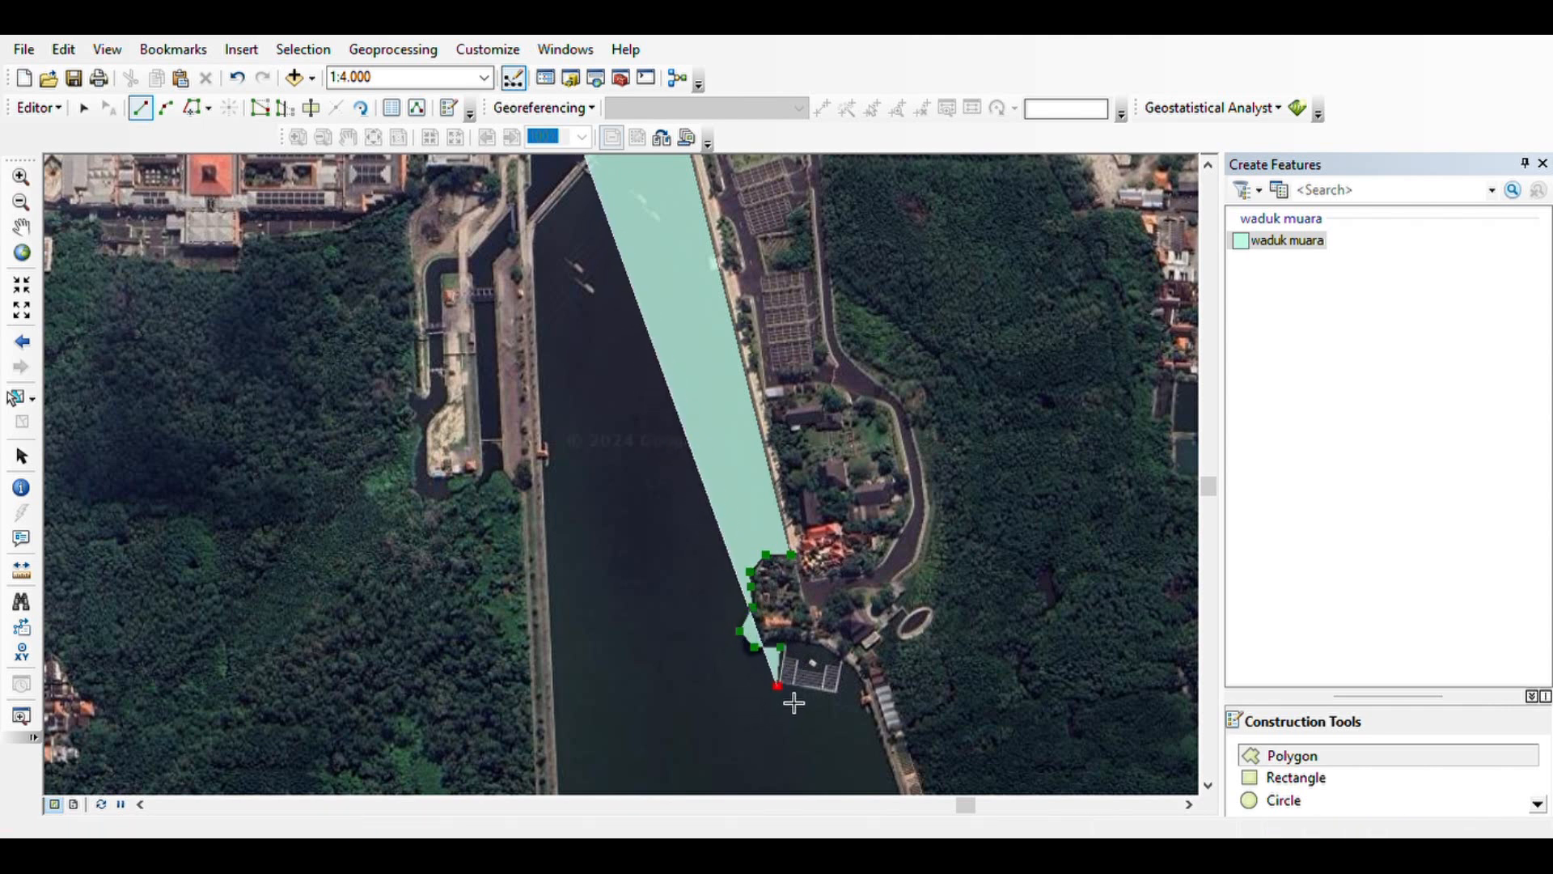
left_click(841, 693)
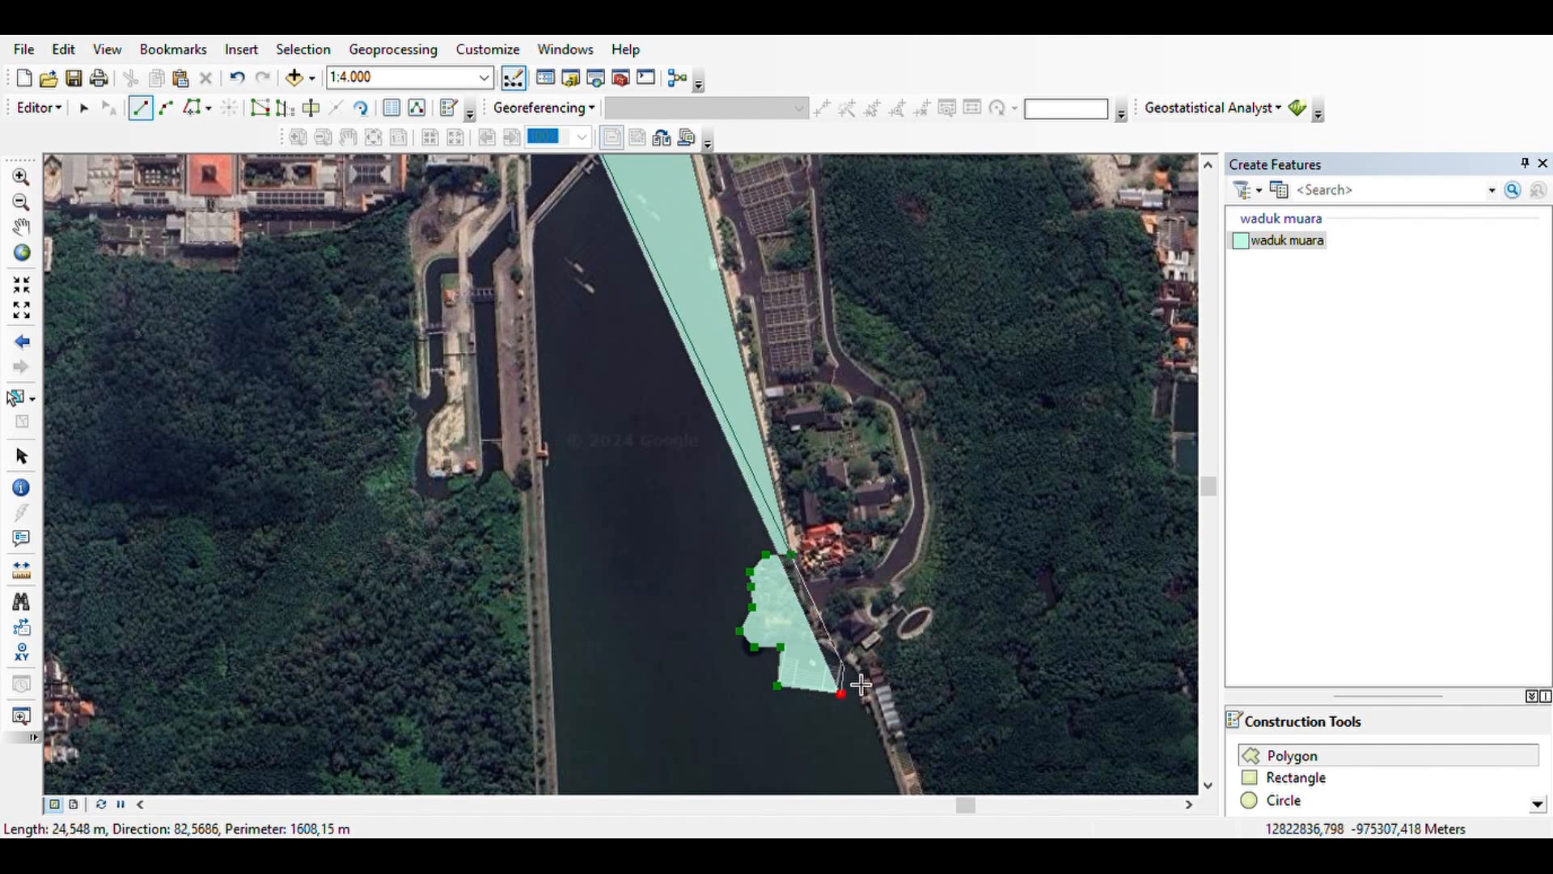
left_click(842, 663)
left_click(855, 666)
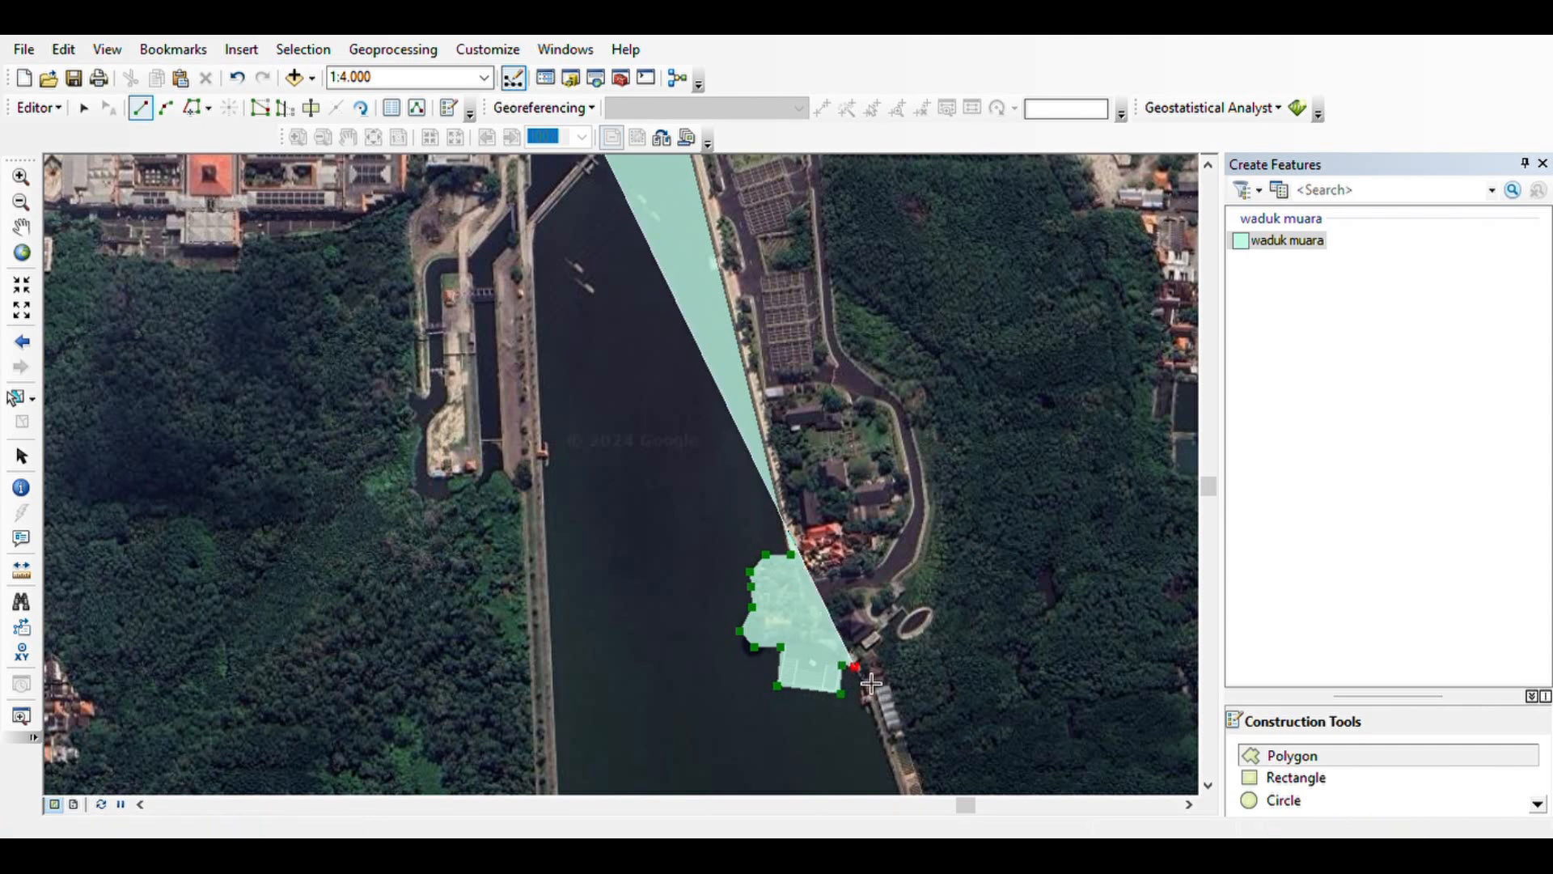
left_click(864, 689)
left_click(862, 703)
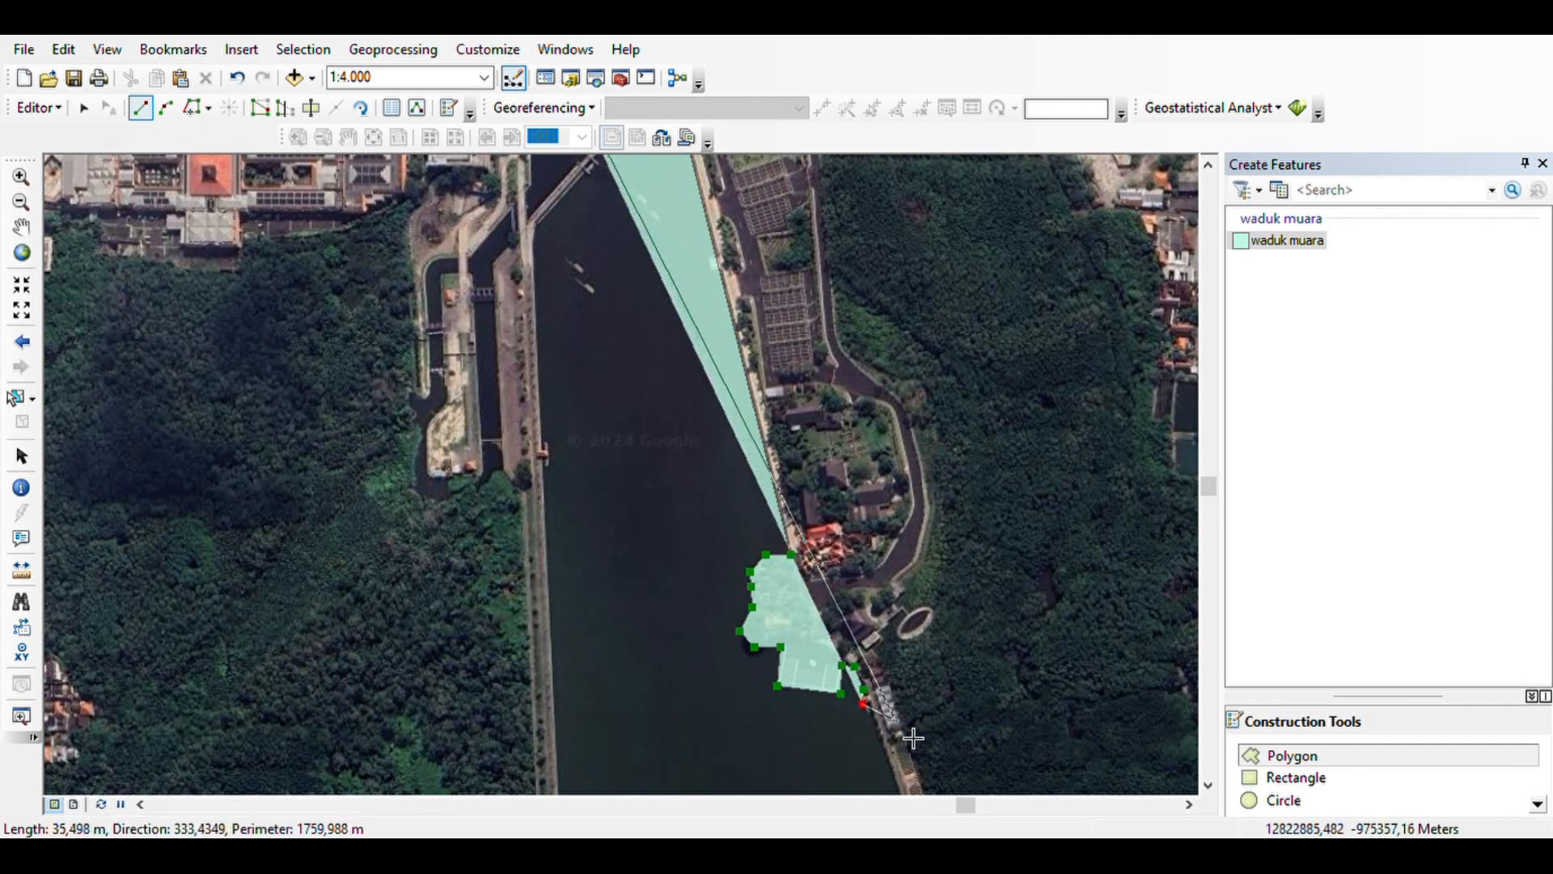
- Extend the polygon down the lower east bank and follow the curve of the reservoir's southeast corner with closely spaced vertices
left_click_drag(882, 722, 920, 356)
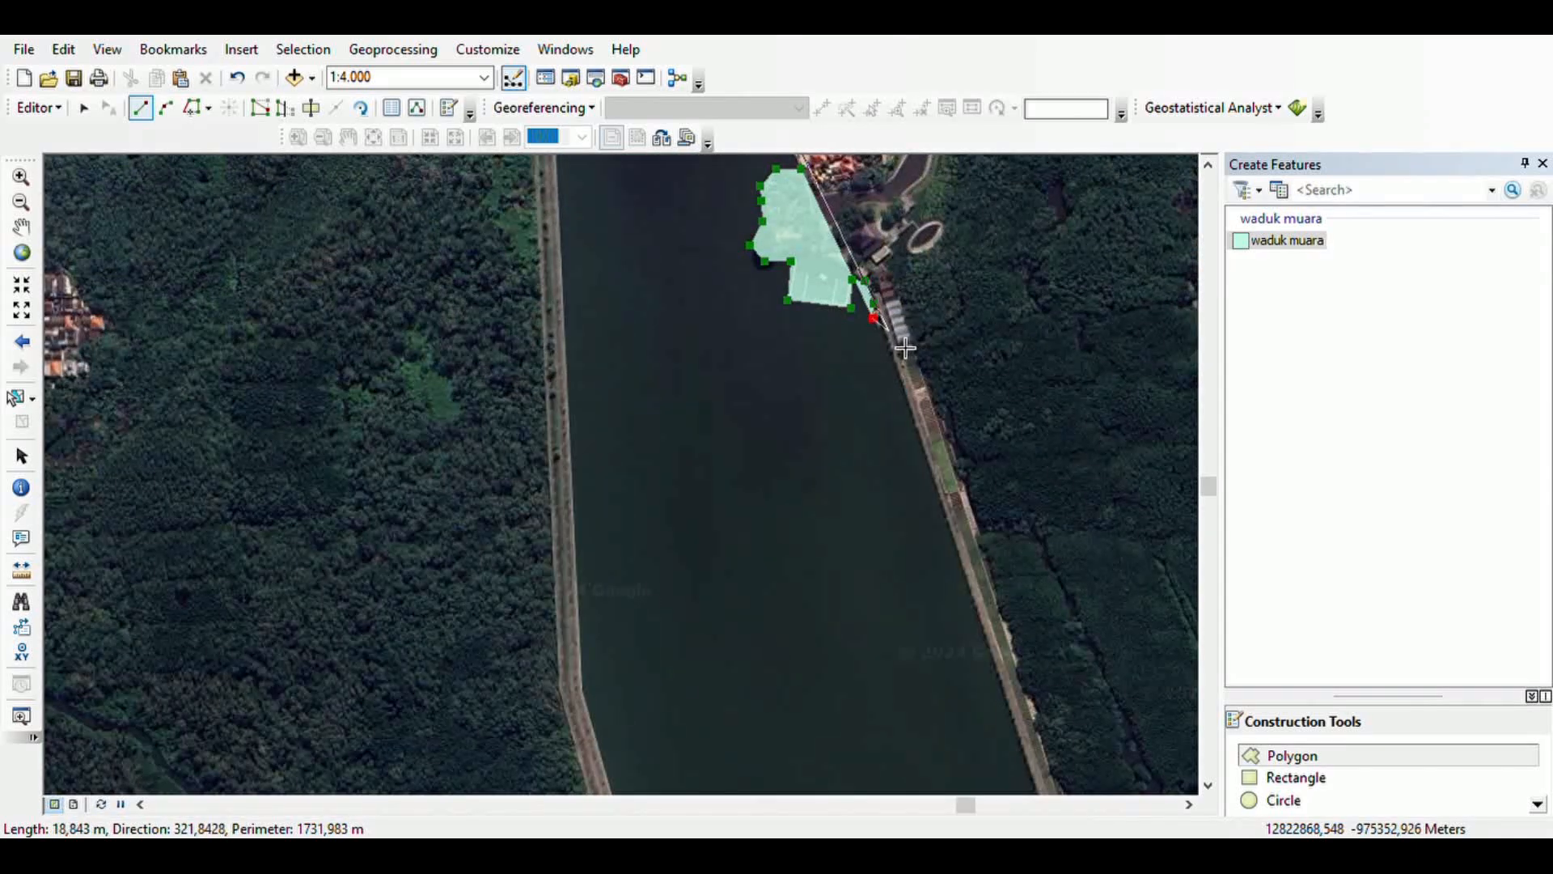
scroll(903, 356, "down", 1)
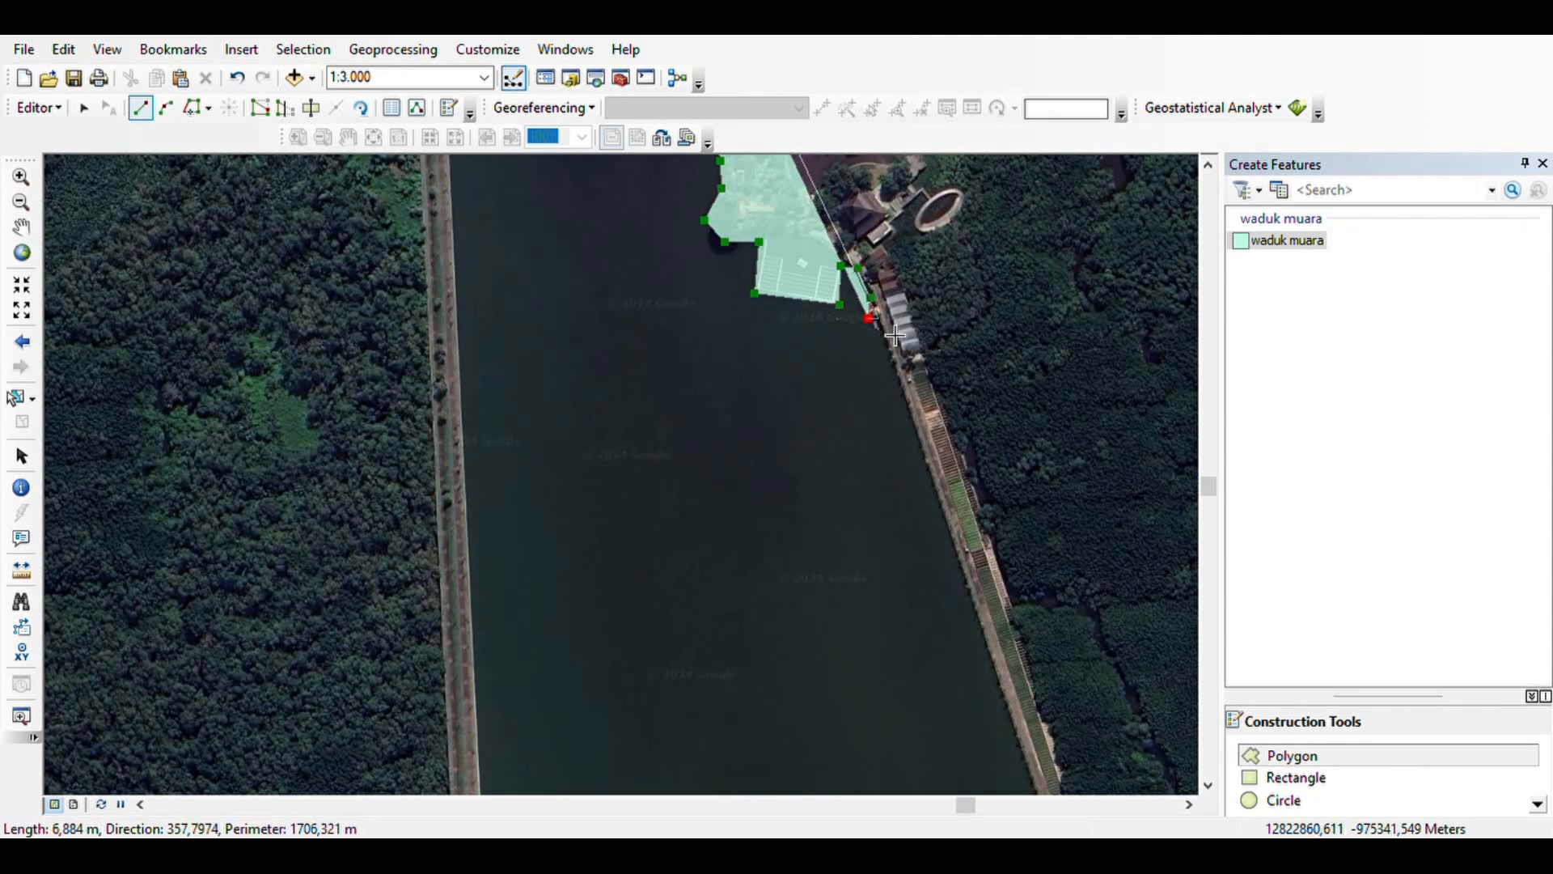
scroll(863, 338, "up", 1)
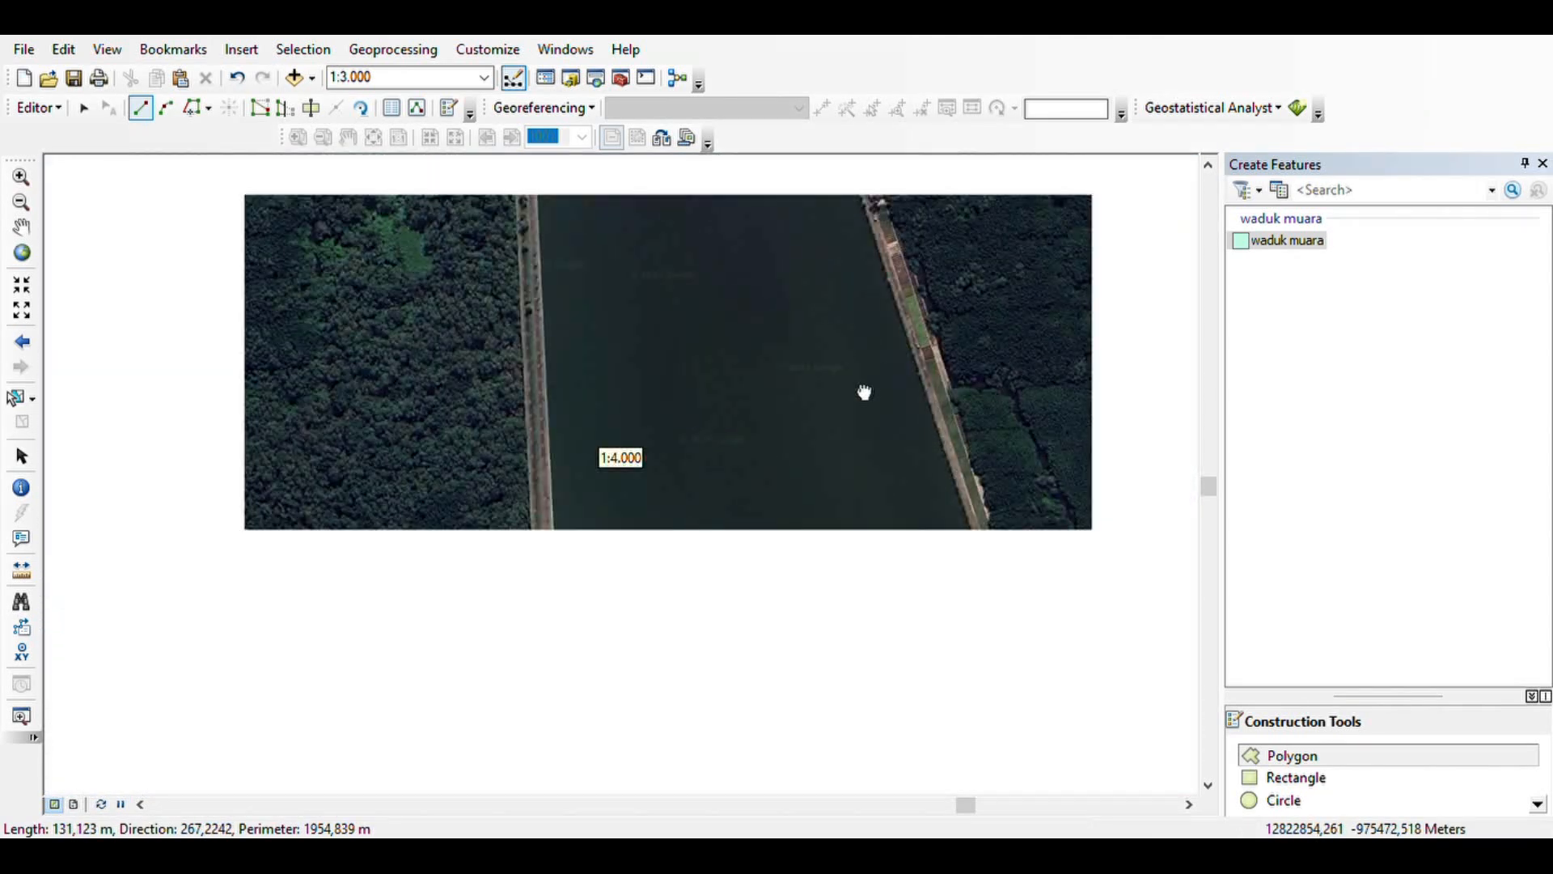
scroll(864, 393, "up", 1)
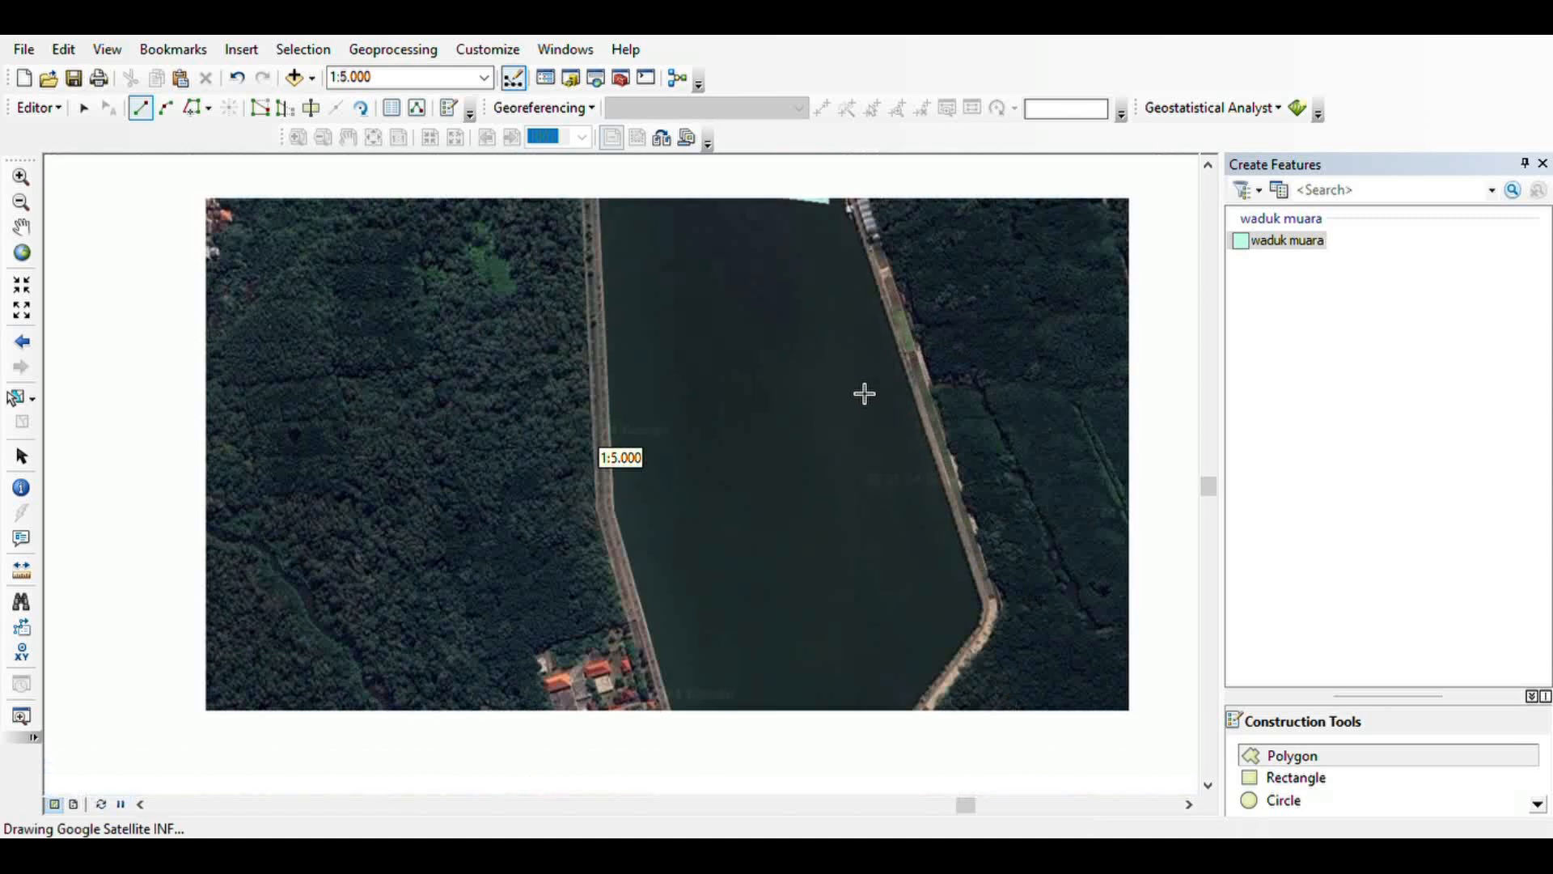
left_click(995, 616)
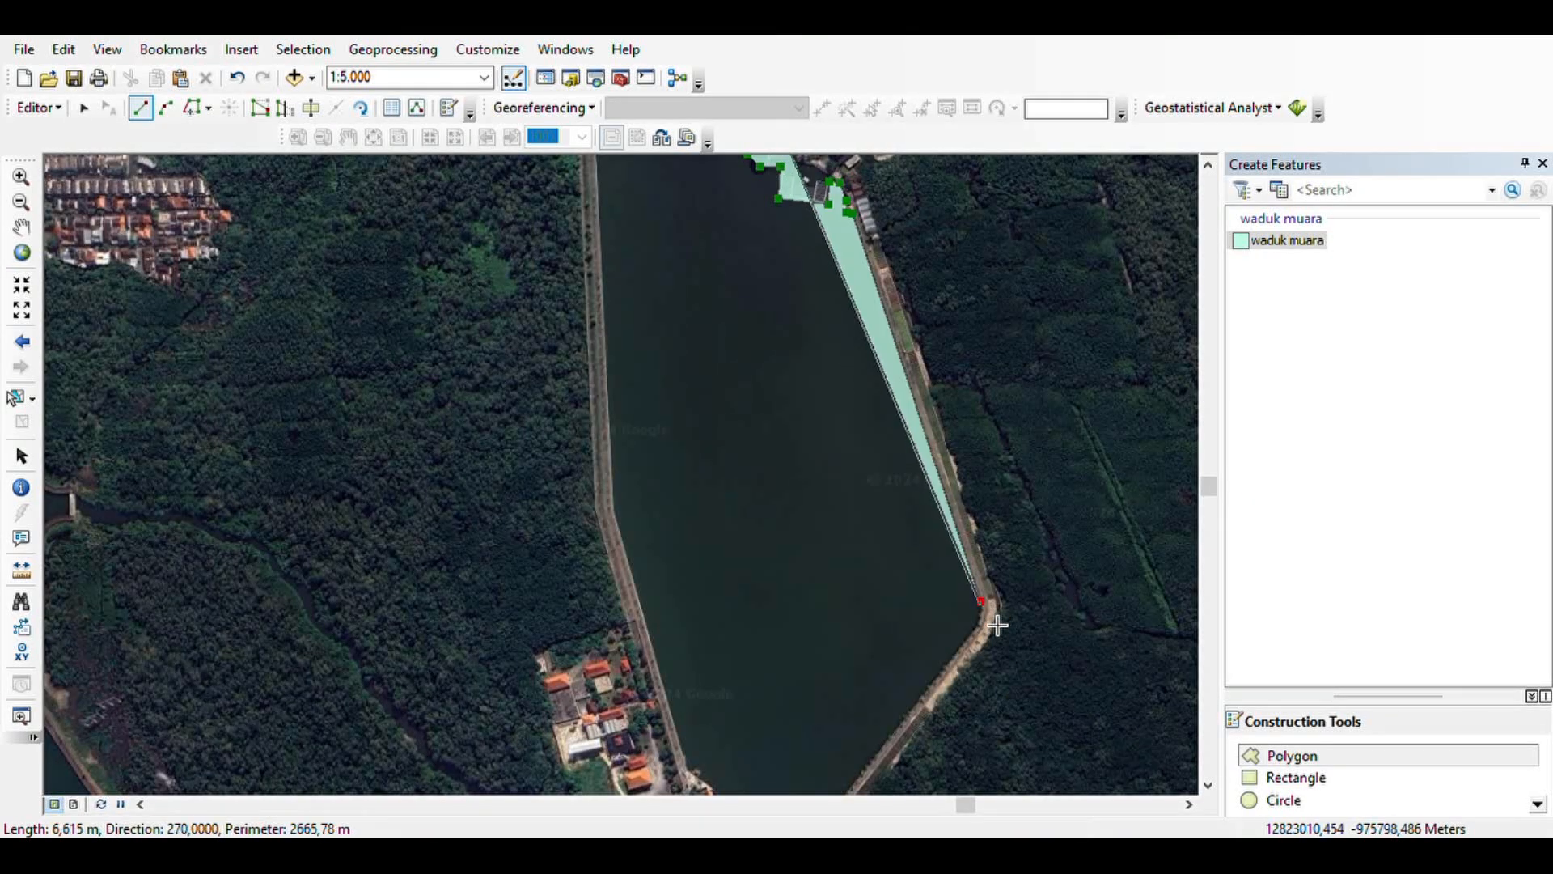
scroll(1005, 652, "down", 1)
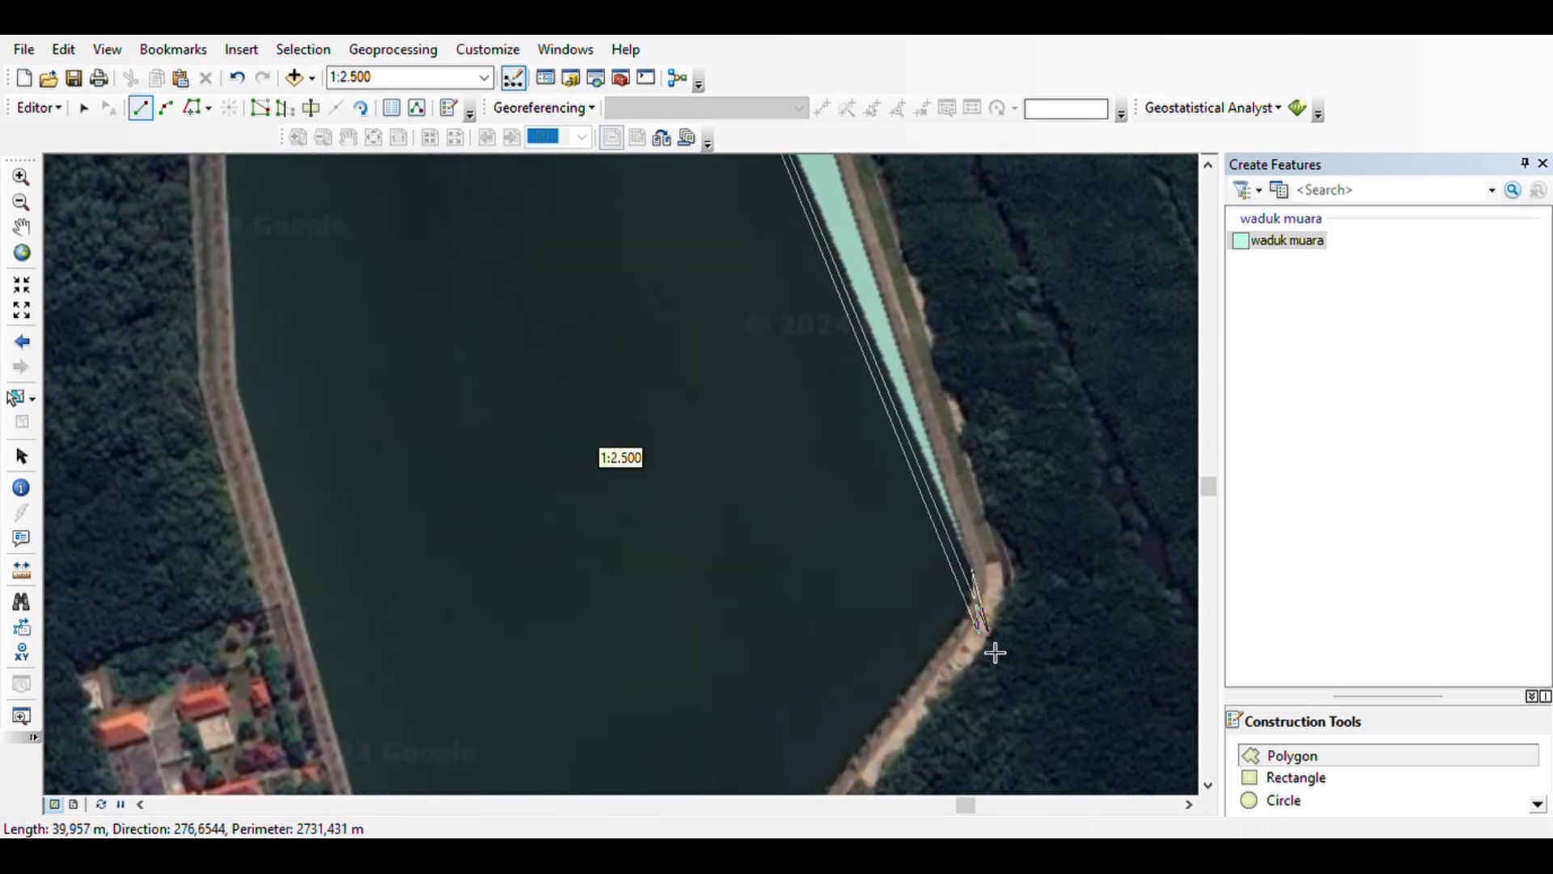
left_click(991, 609)
left_click(988, 625)
left_click(981, 634)
left_click(970, 648)
- Trace the straight southeast bank down to the sluice gate and across the gate at the reservoir's southern end
left_click_drag(969, 675, 1030, 459)
left_click_drag(939, 628, 1003, 398)
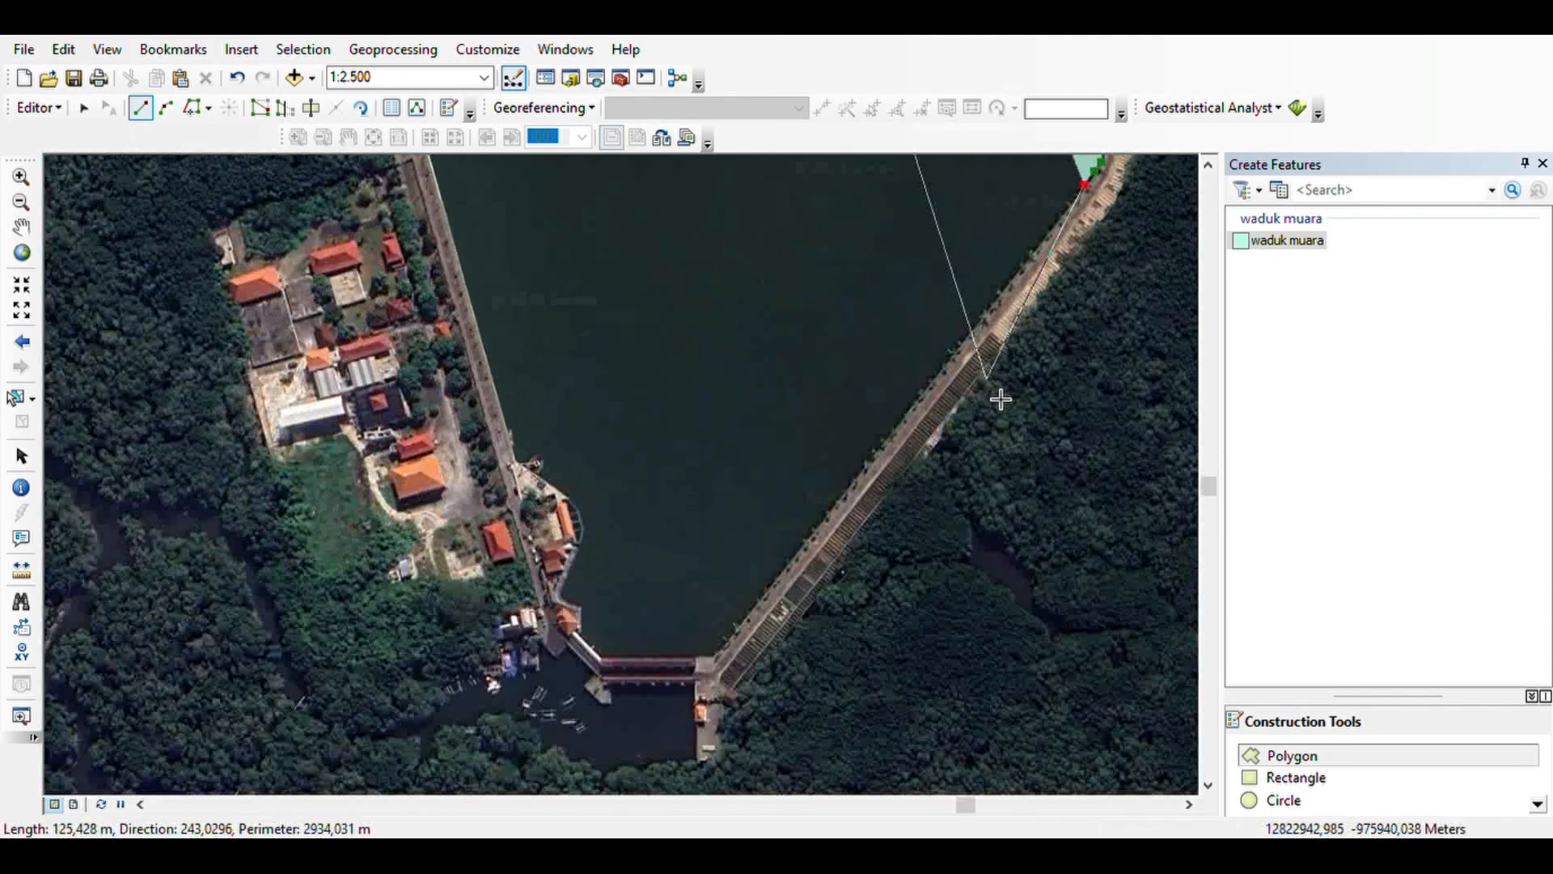
left_click(715, 655)
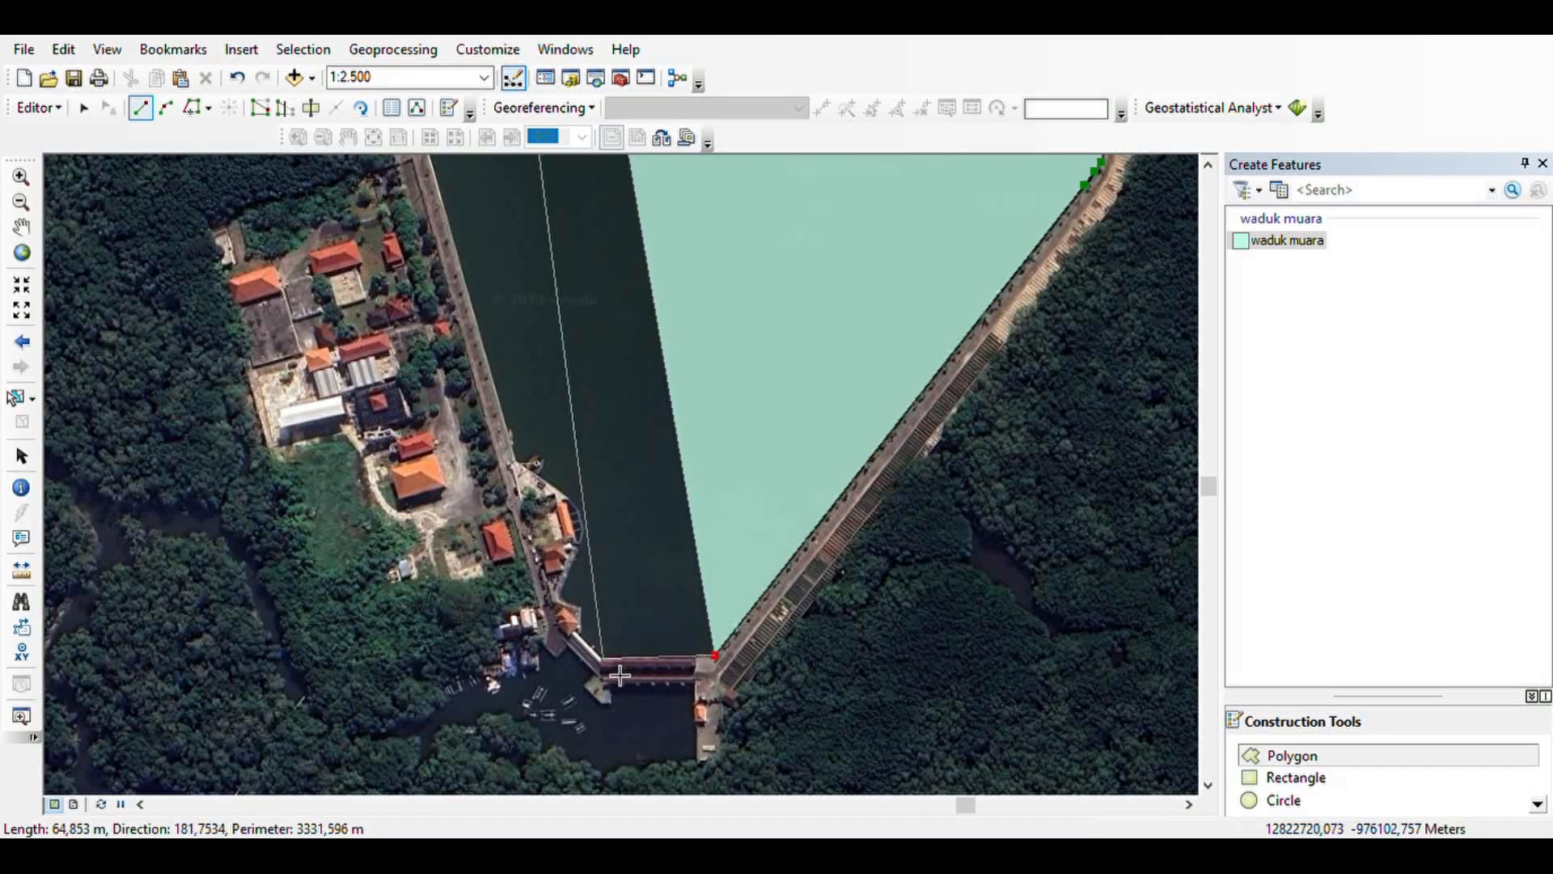
left_click(603, 656)
- Outline the southwest shore around the waterside buildings north of the sluice gate, following their curved edge at 1:2.000
left_click(580, 631)
left_click(580, 609)
left_click(560, 595)
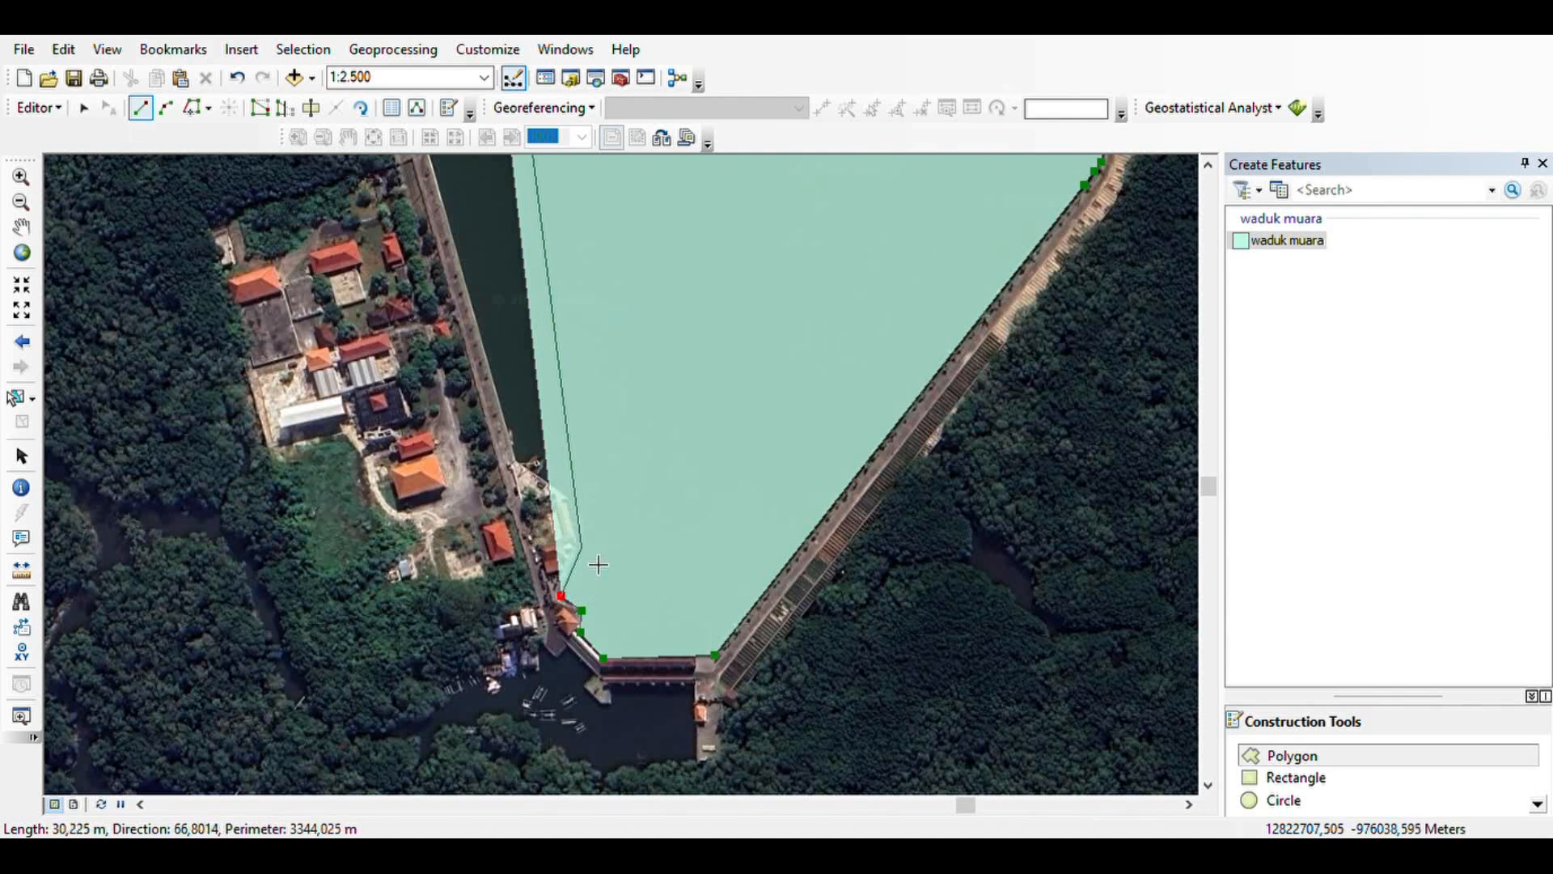
scroll(609, 551, "up", 1)
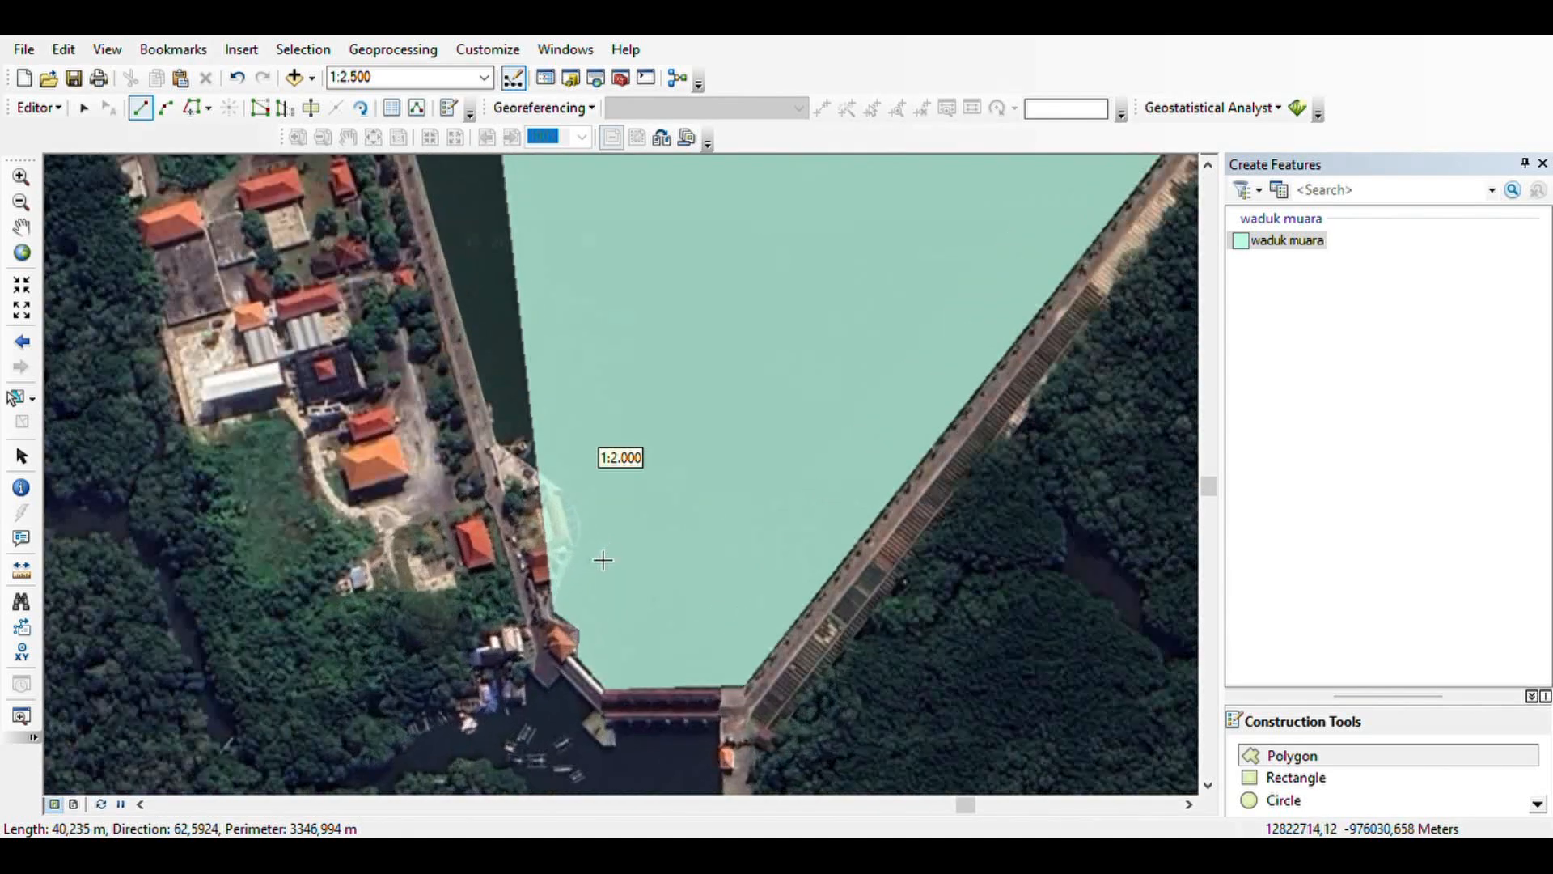
left_click(583, 536)
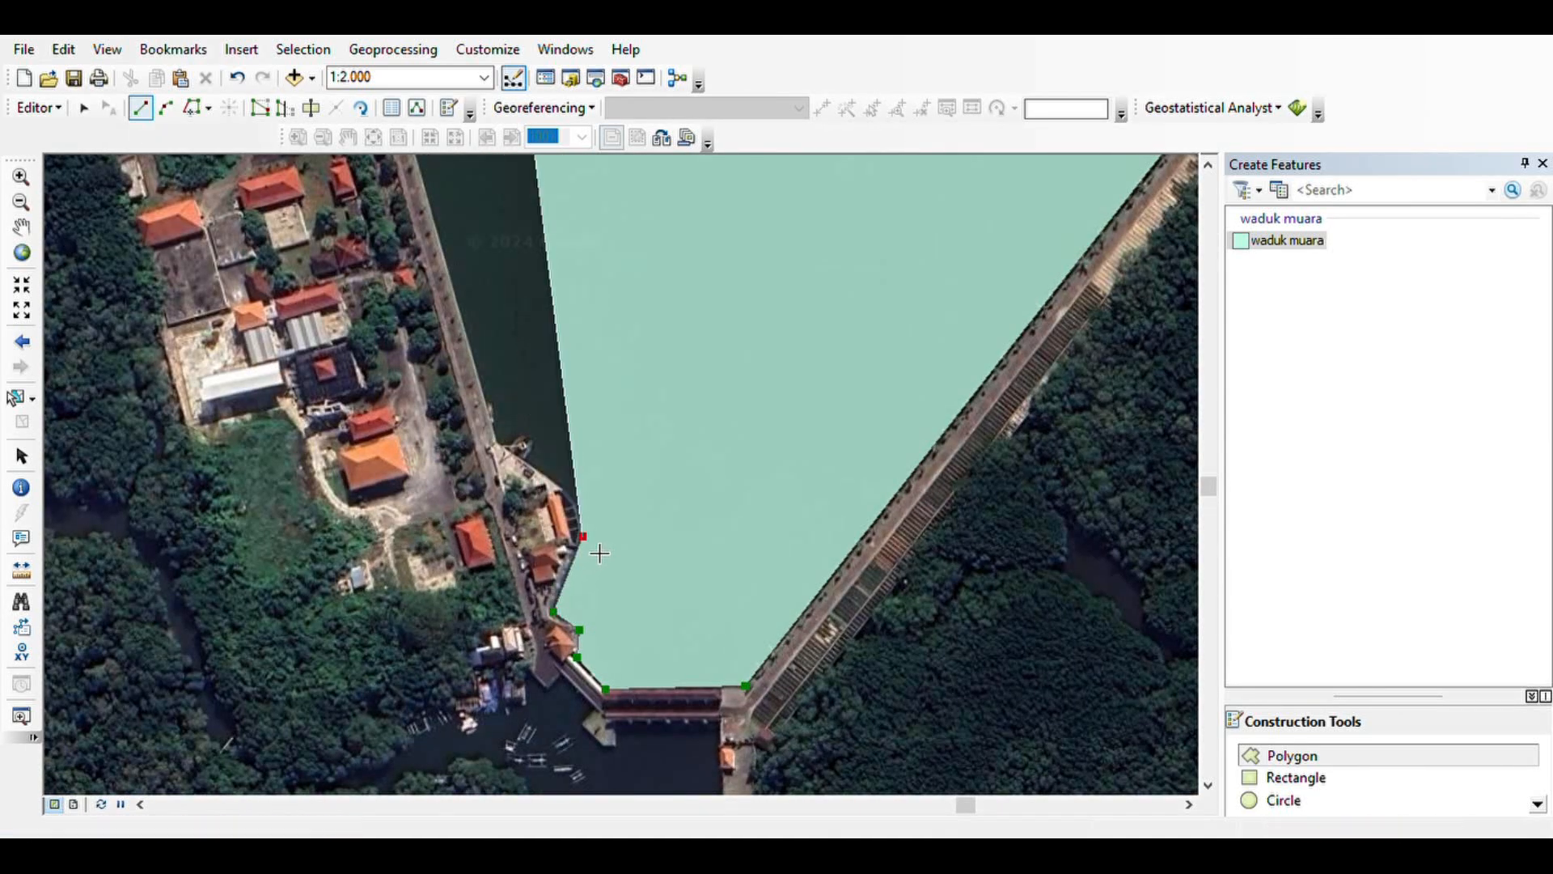
left_click(576, 503)
left_click(562, 486)
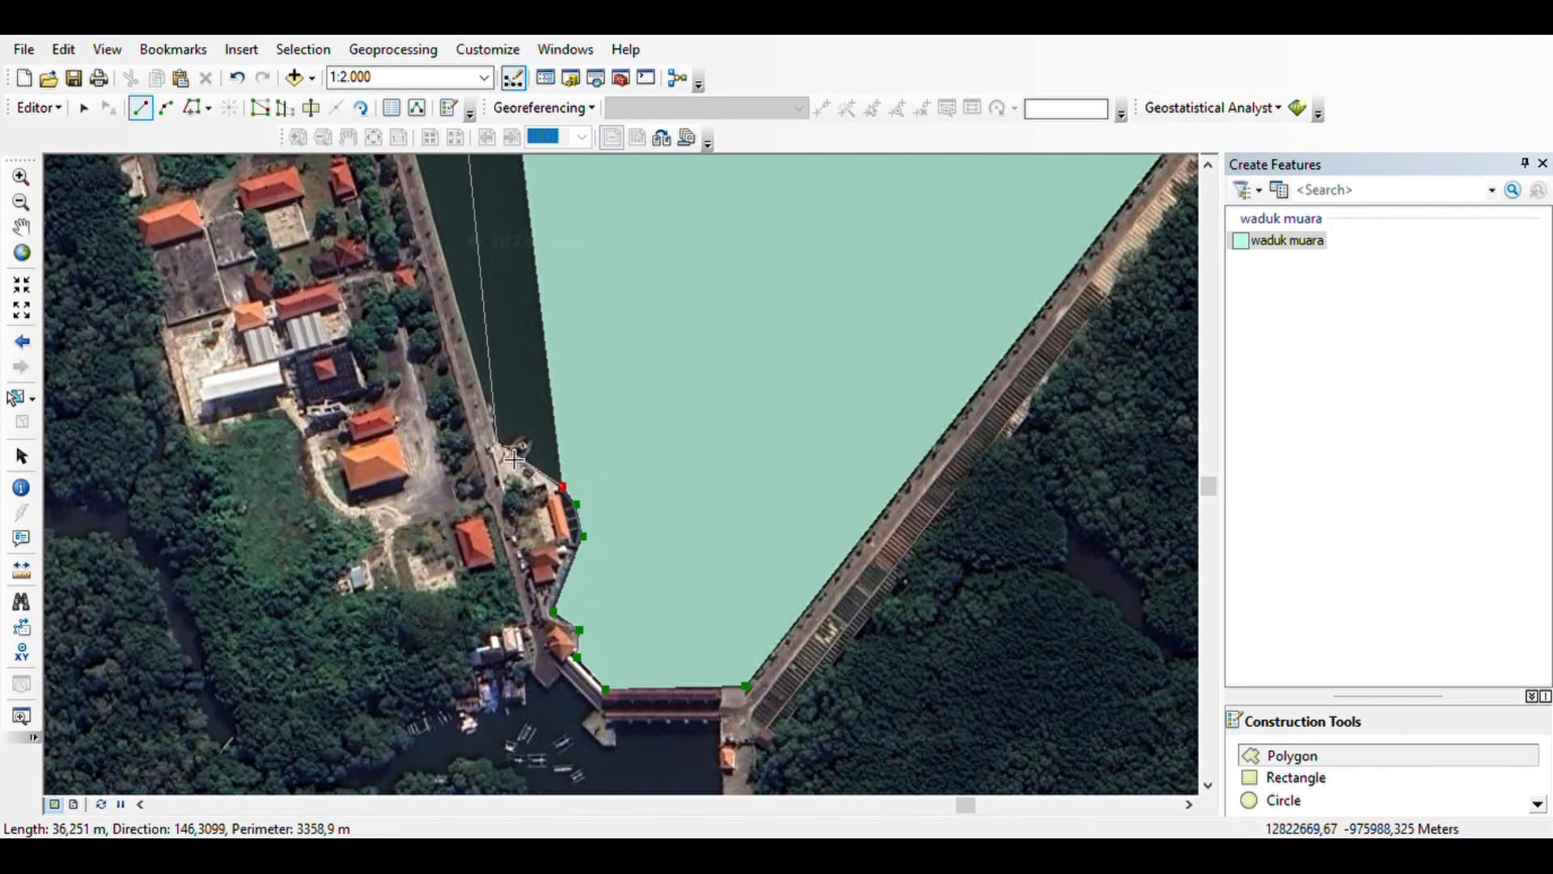
- Carry the polygon up the reservoir's west bank from the waterside buildings, placing a vertex at the bank's bend
scroll(581, 510, "down", 3)
scroll(581, 510, "down", 1)
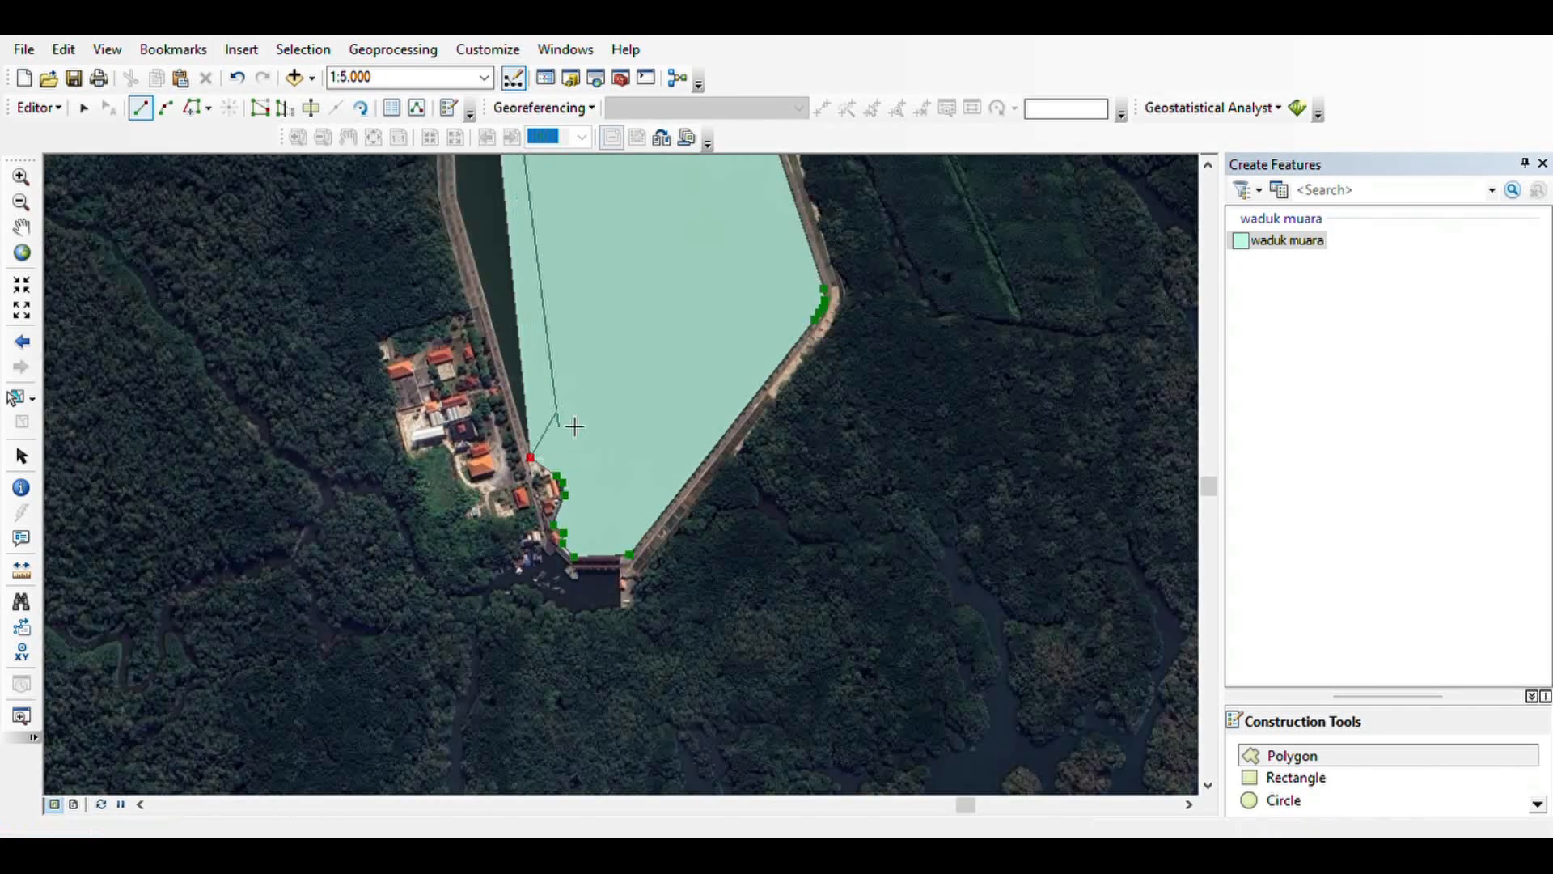
left_click_drag(565, 351, 575, 604)
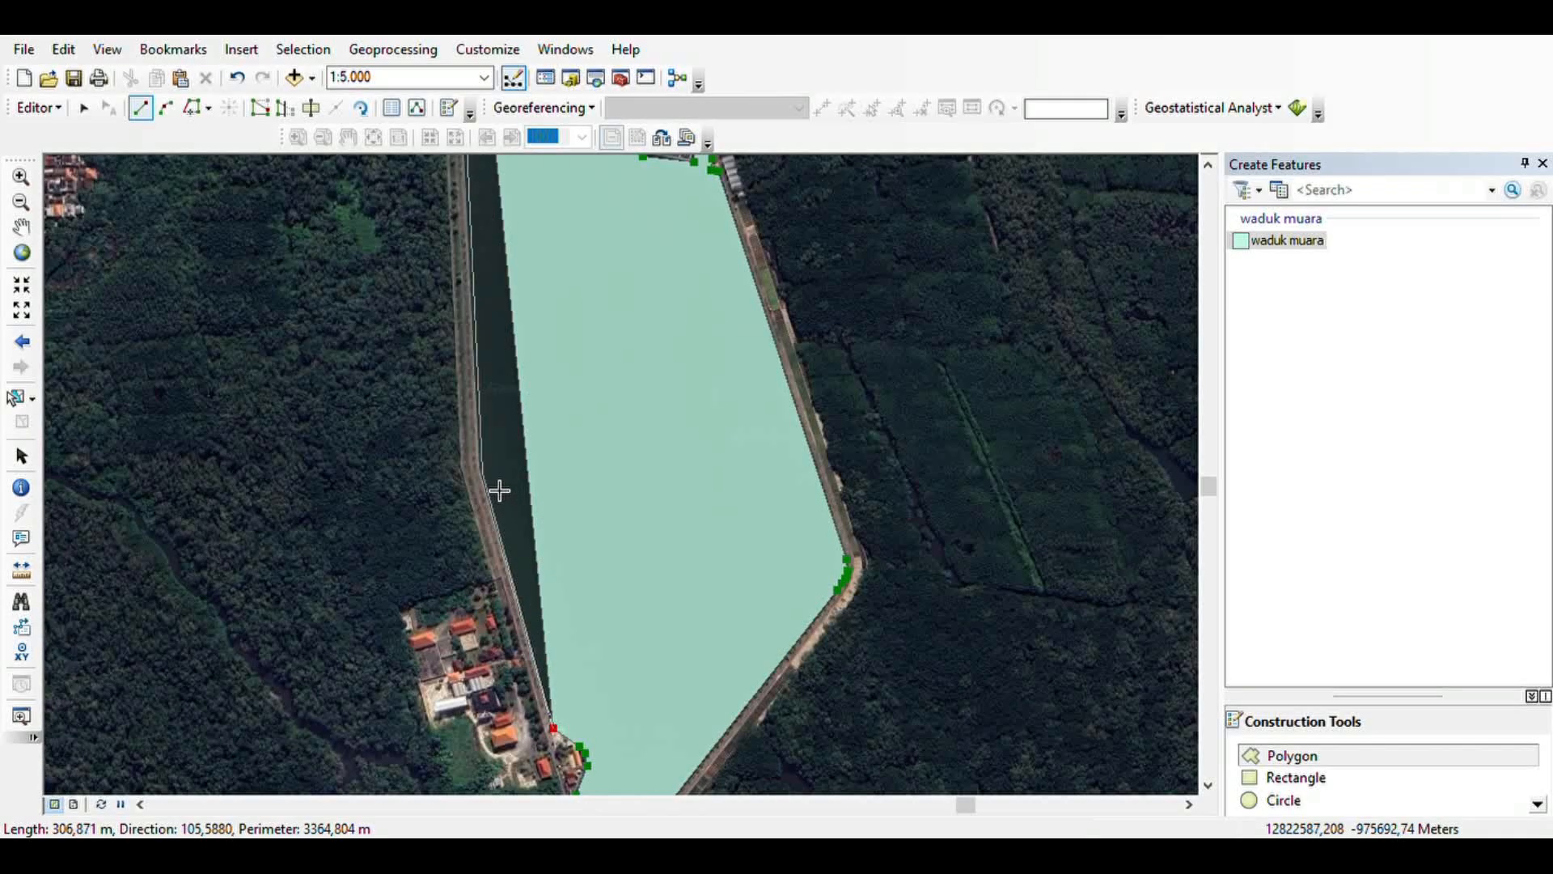
left_click(497, 483)
left_click_drag(547, 356, 565, 720)
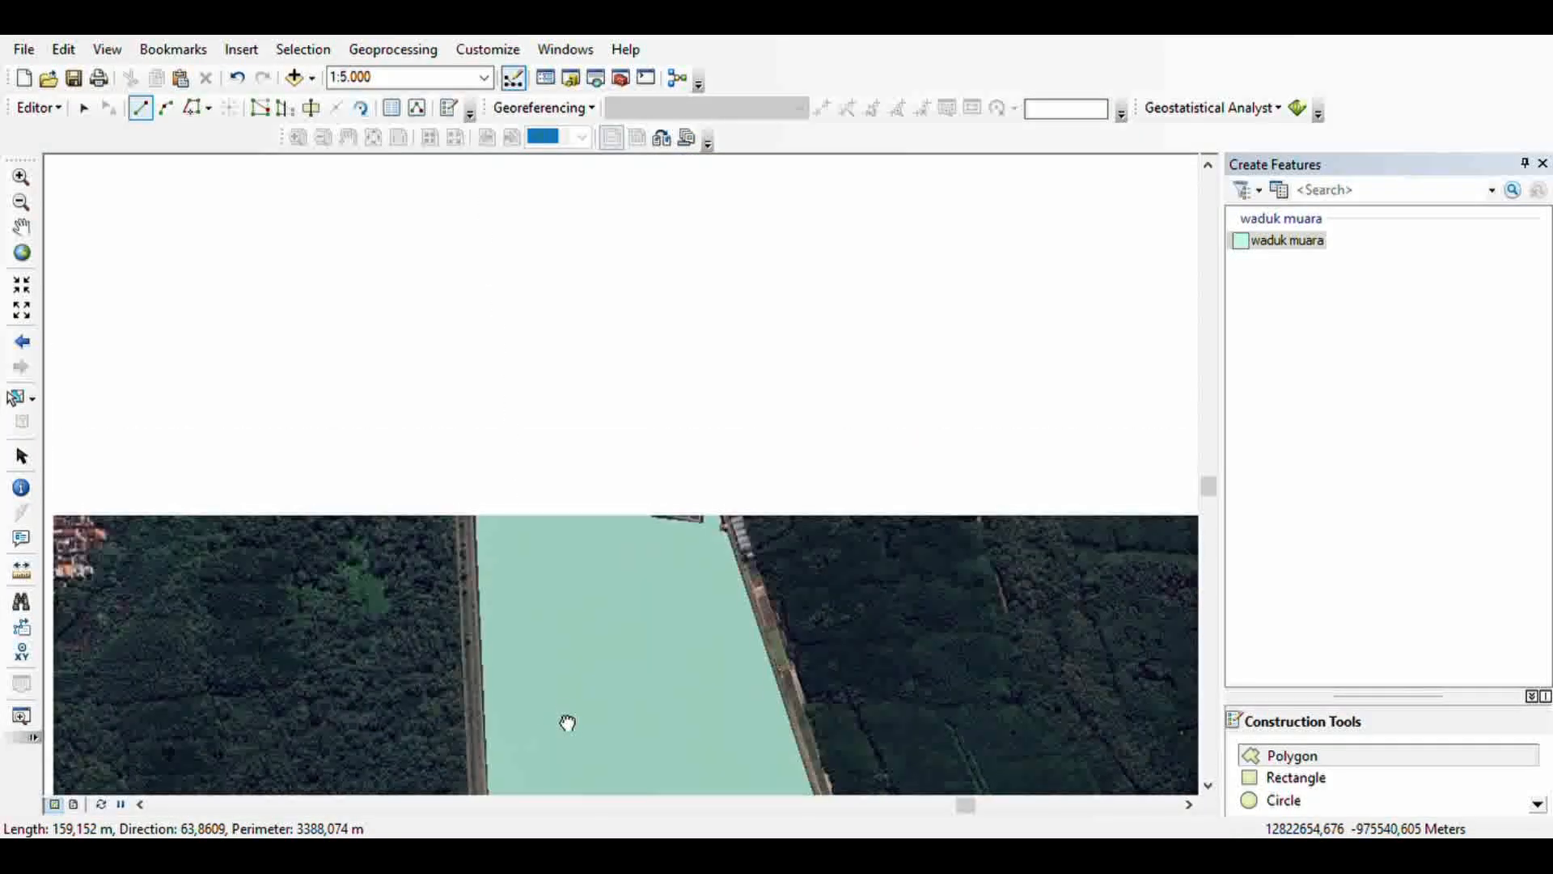
left_click_drag(535, 556, 557, 806)
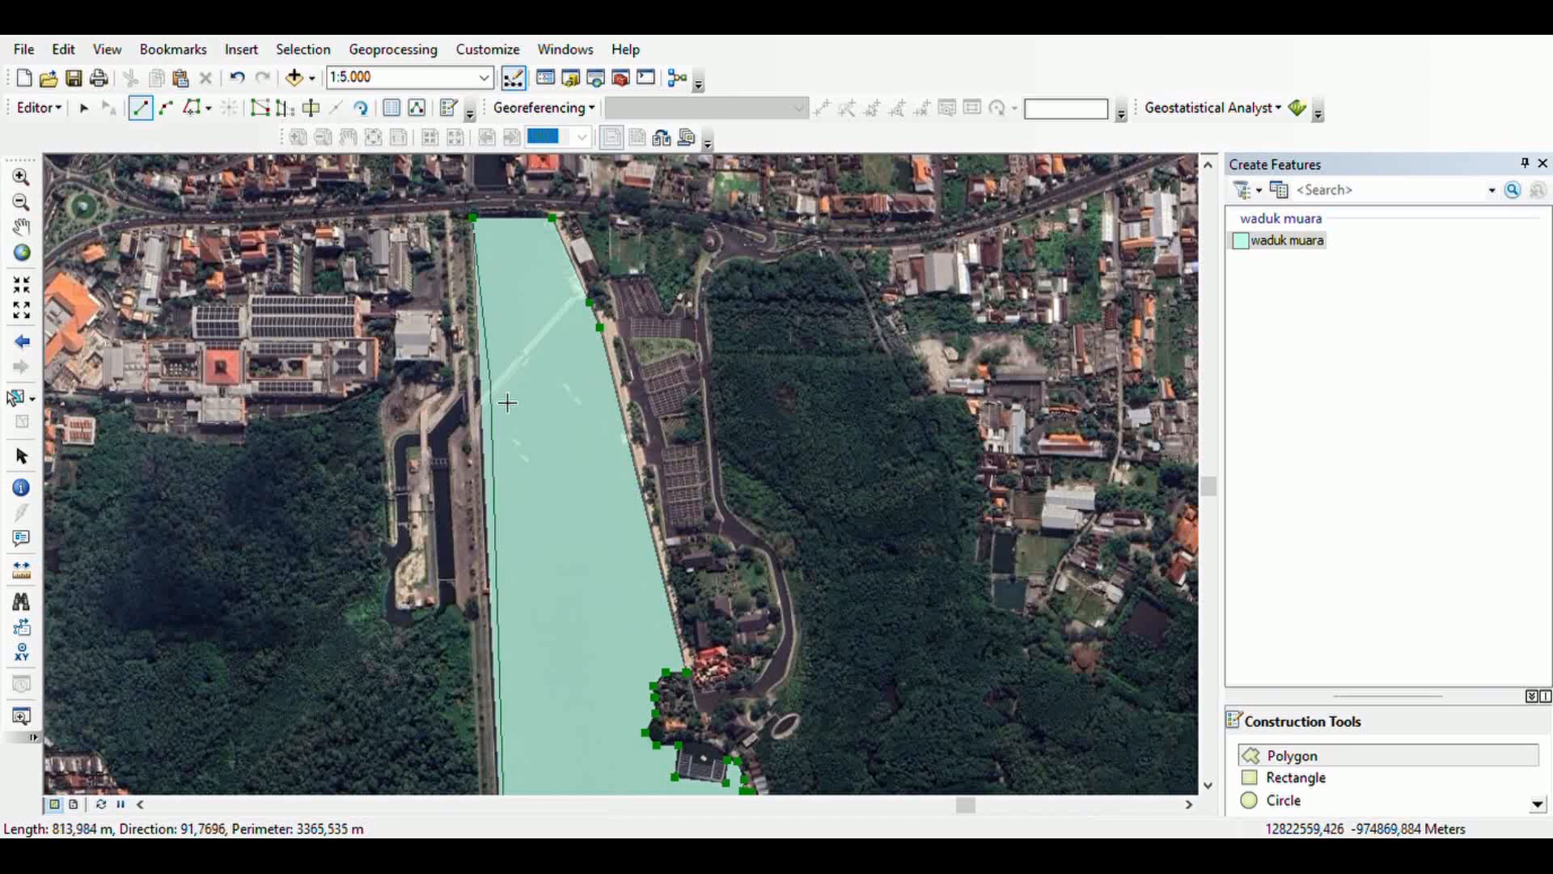
- Trace the upper west bank at 1:2.500, adding vertices around the western end of the footbridge
scroll(498, 449, "up", 3)
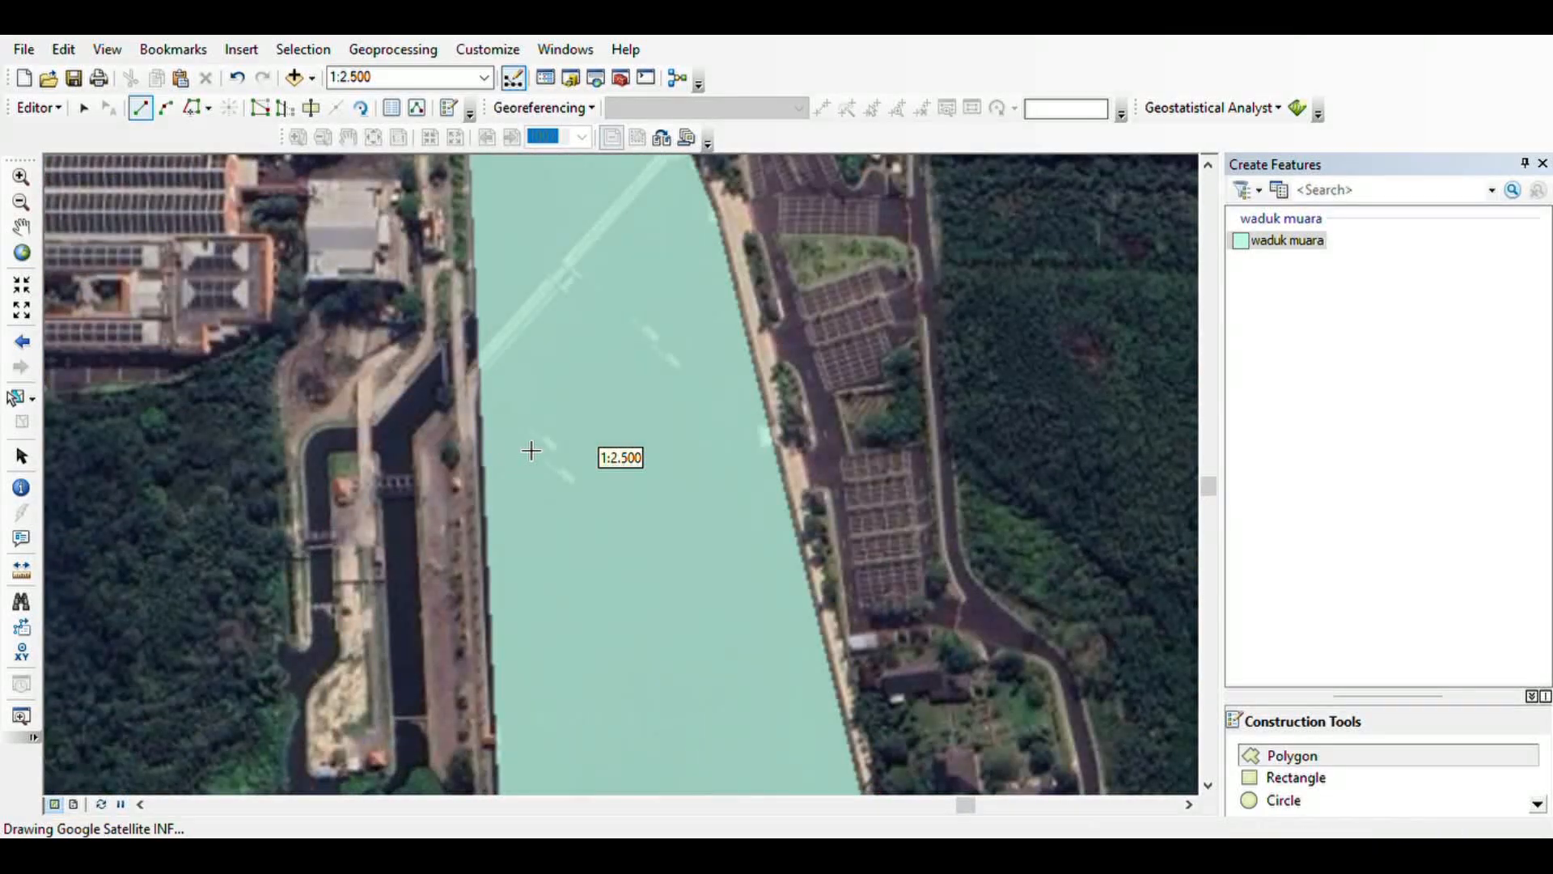
left_click(481, 404)
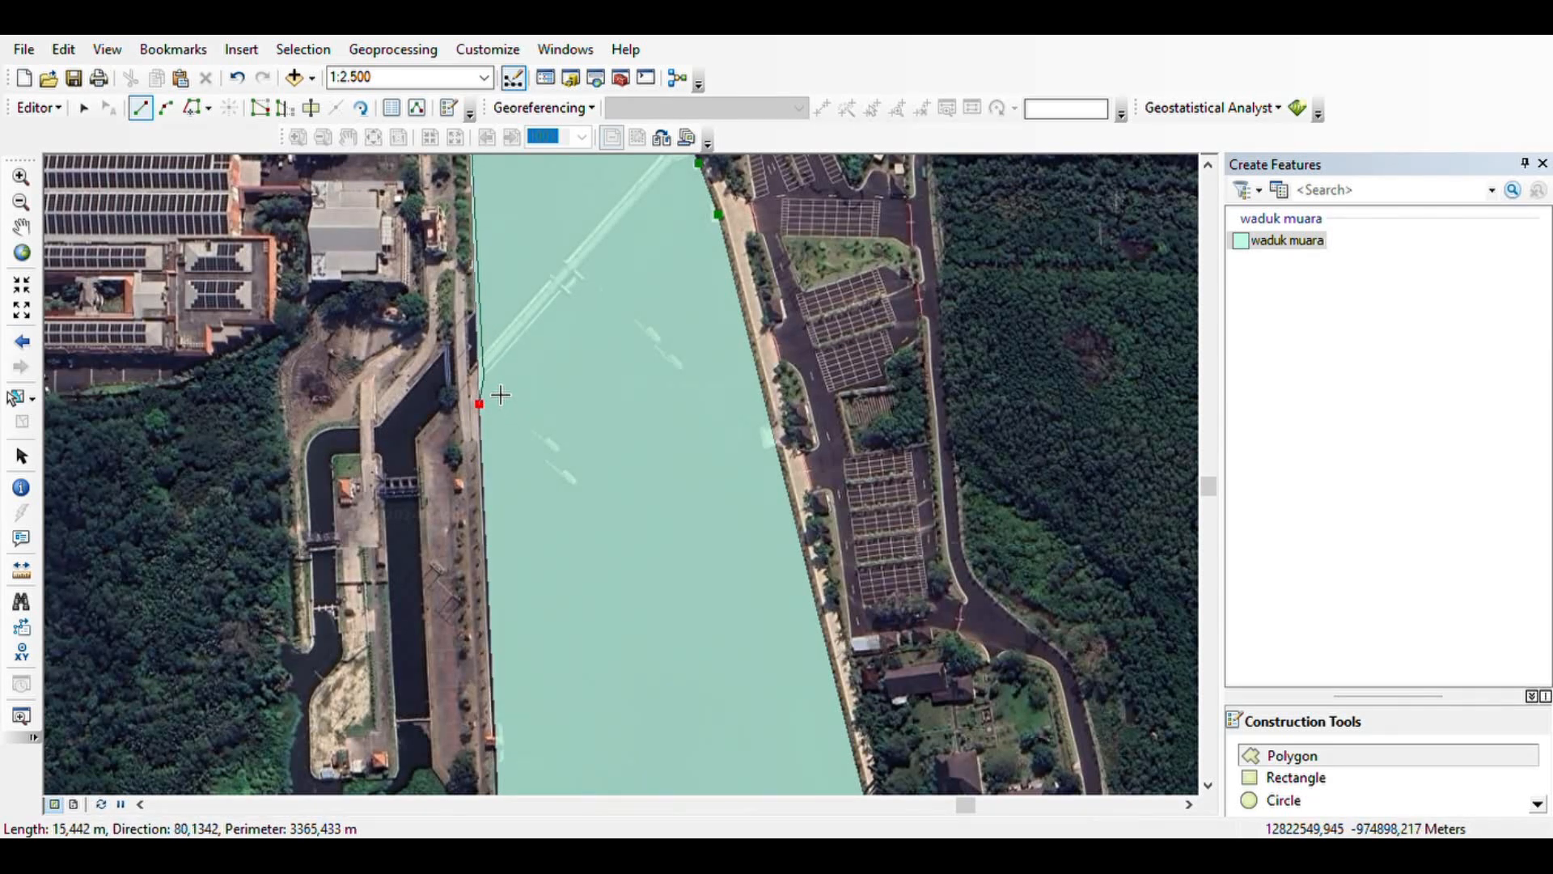
left_click(500, 380)
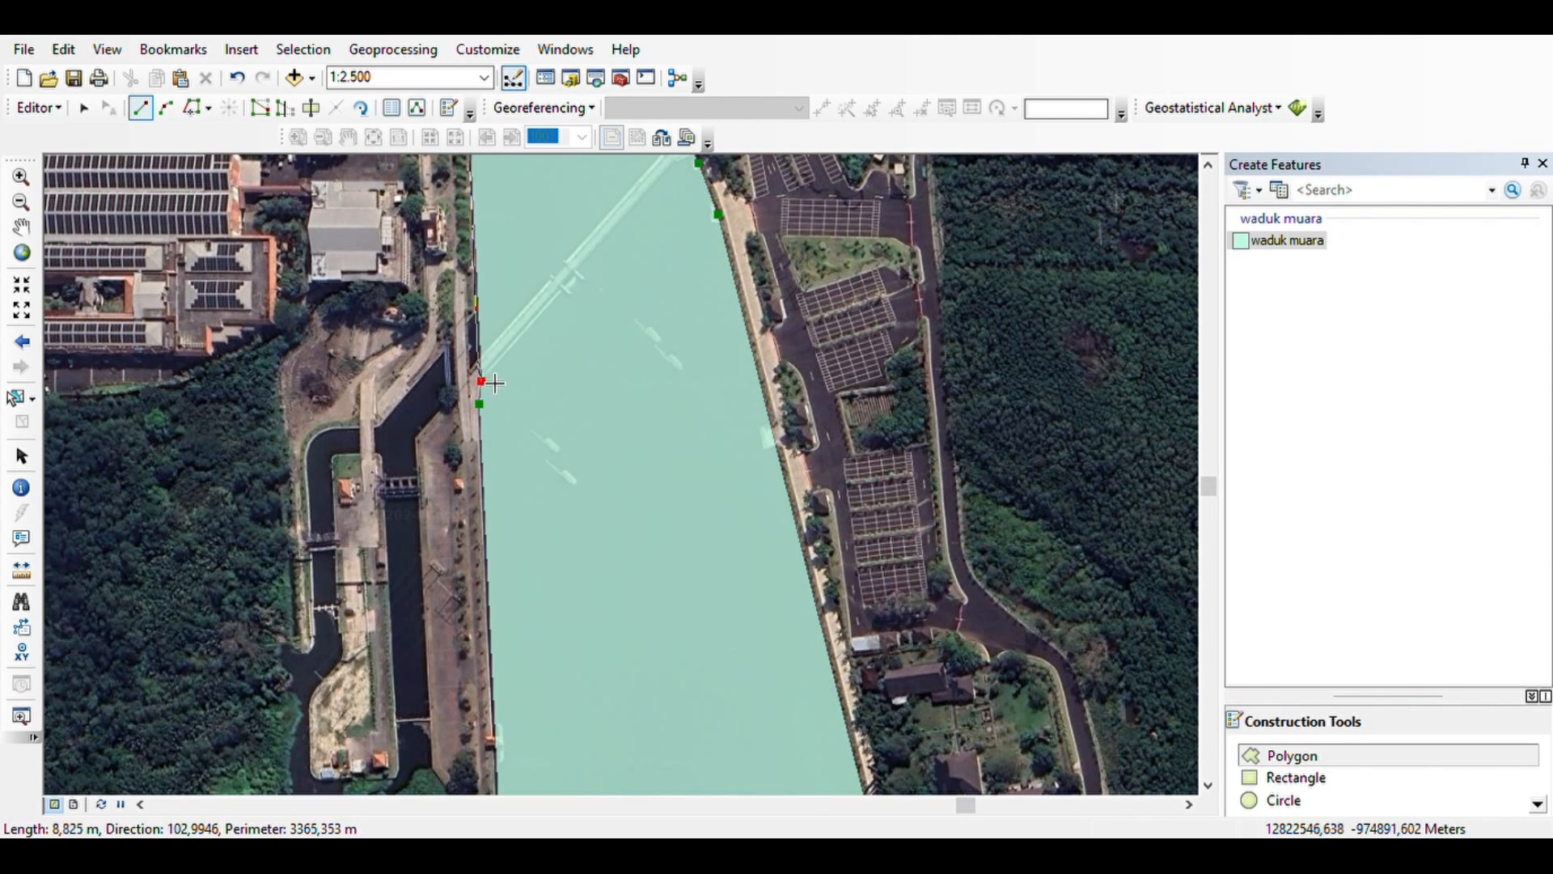
left_click(483, 368)
left_click(475, 374)
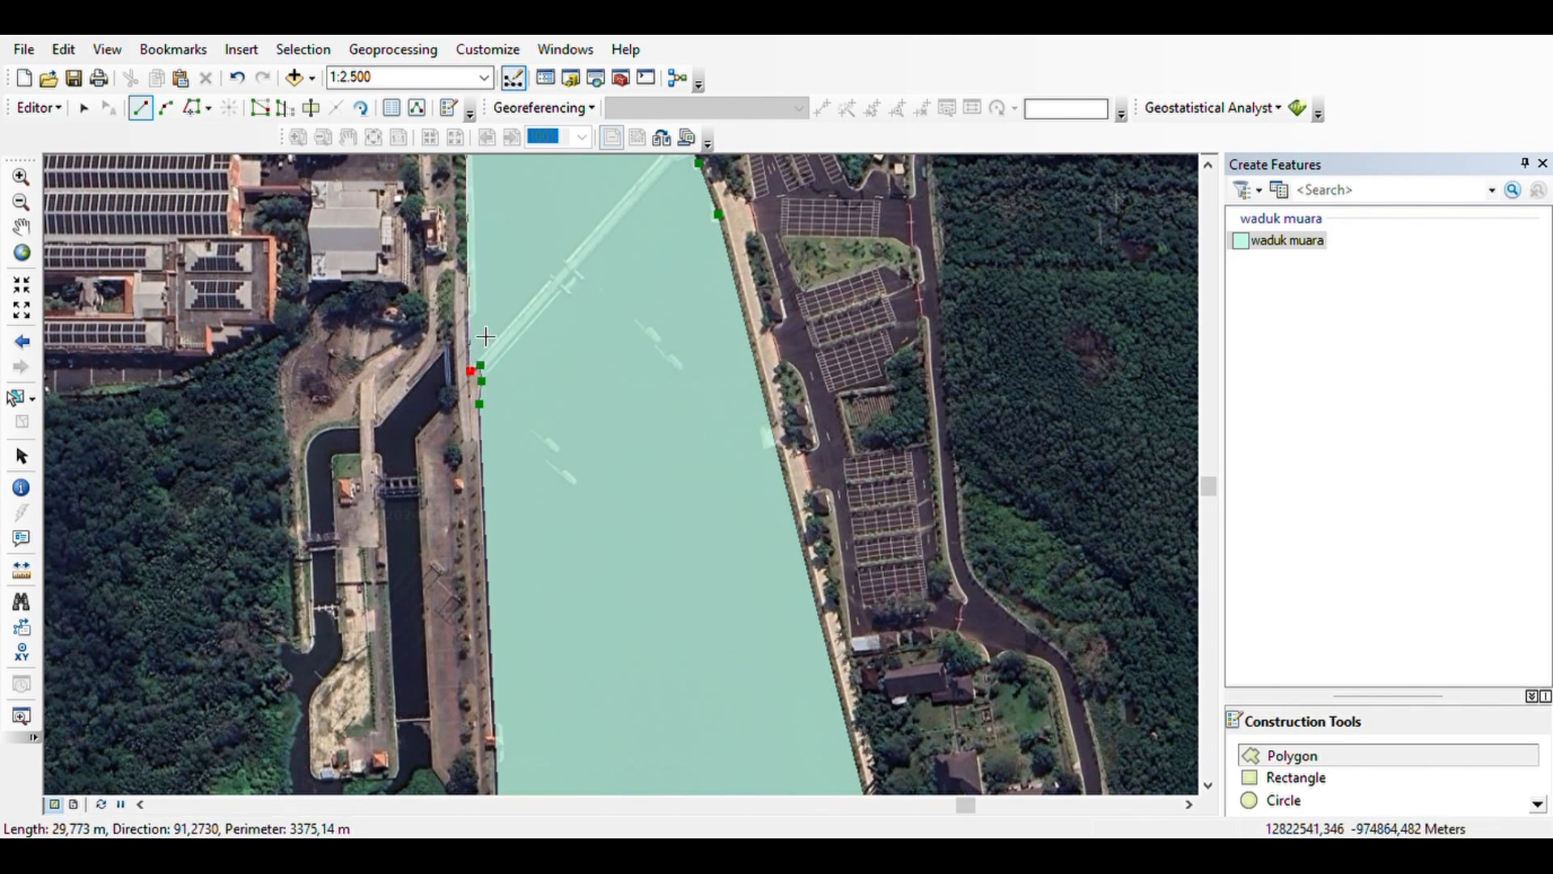
- Finish the waduk muara polygon sketch along the northwest bank and review the outline of the whole reservoir
left_click_drag(531, 267, 559, 712)
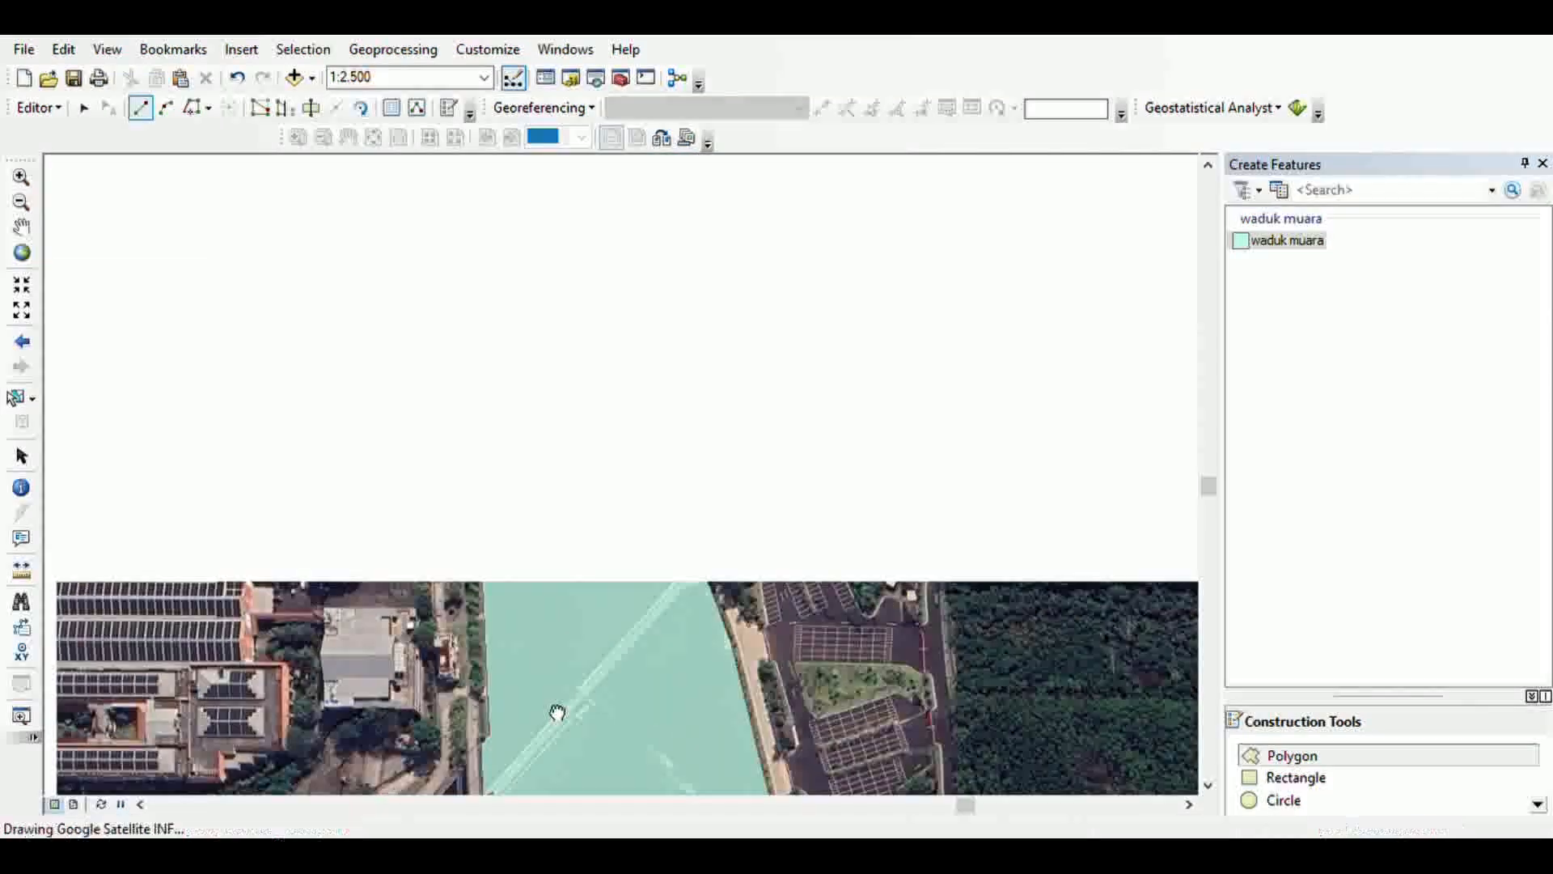
scroll(576, 617, "up", 2)
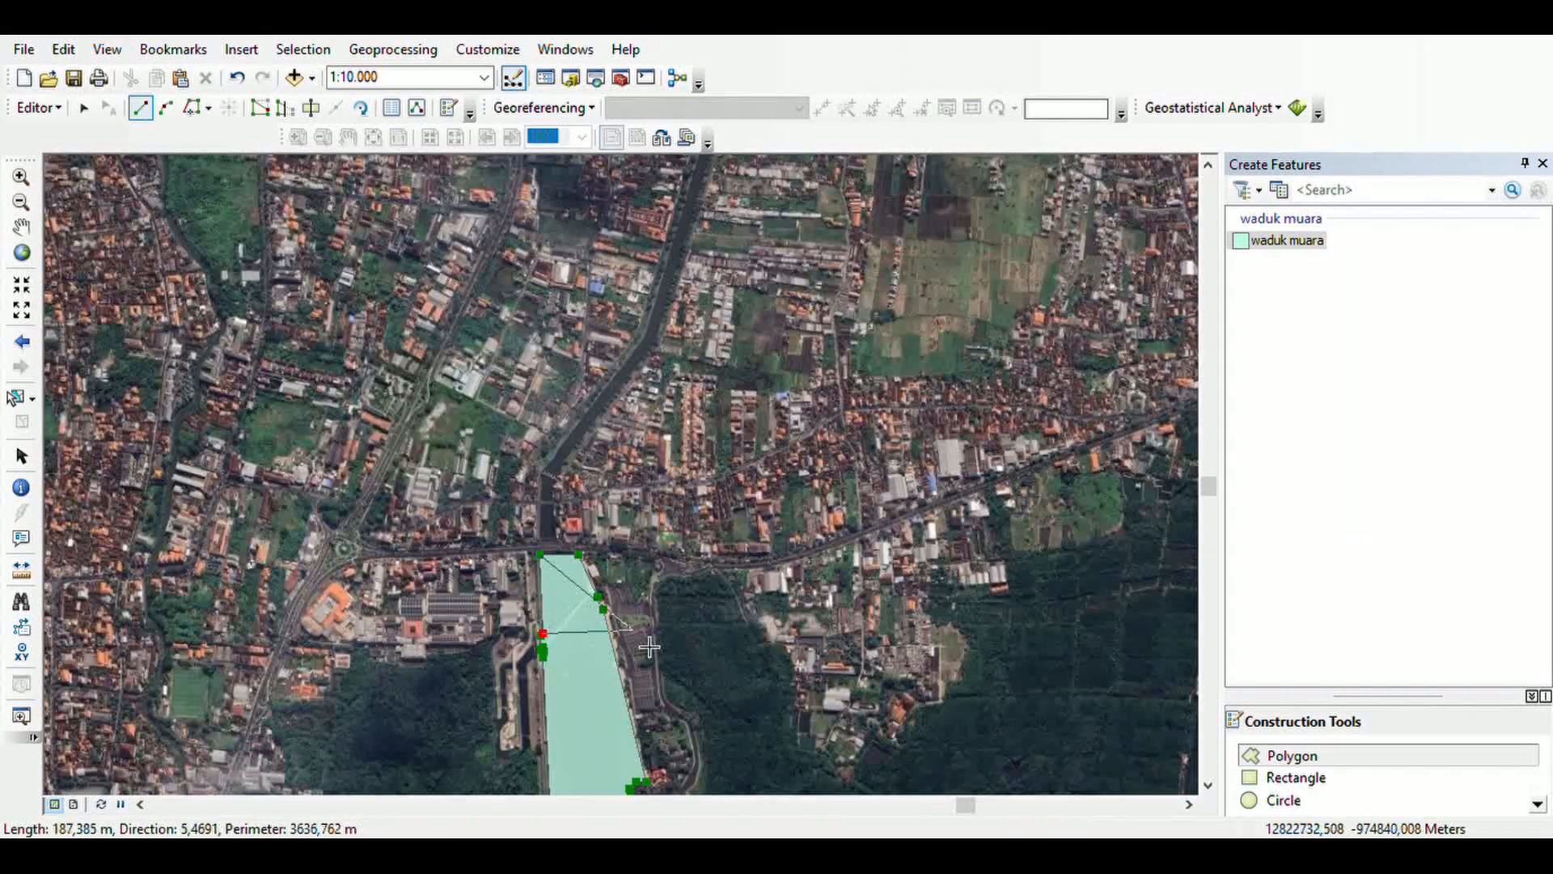
left_click_drag(667, 649, 679, 410)
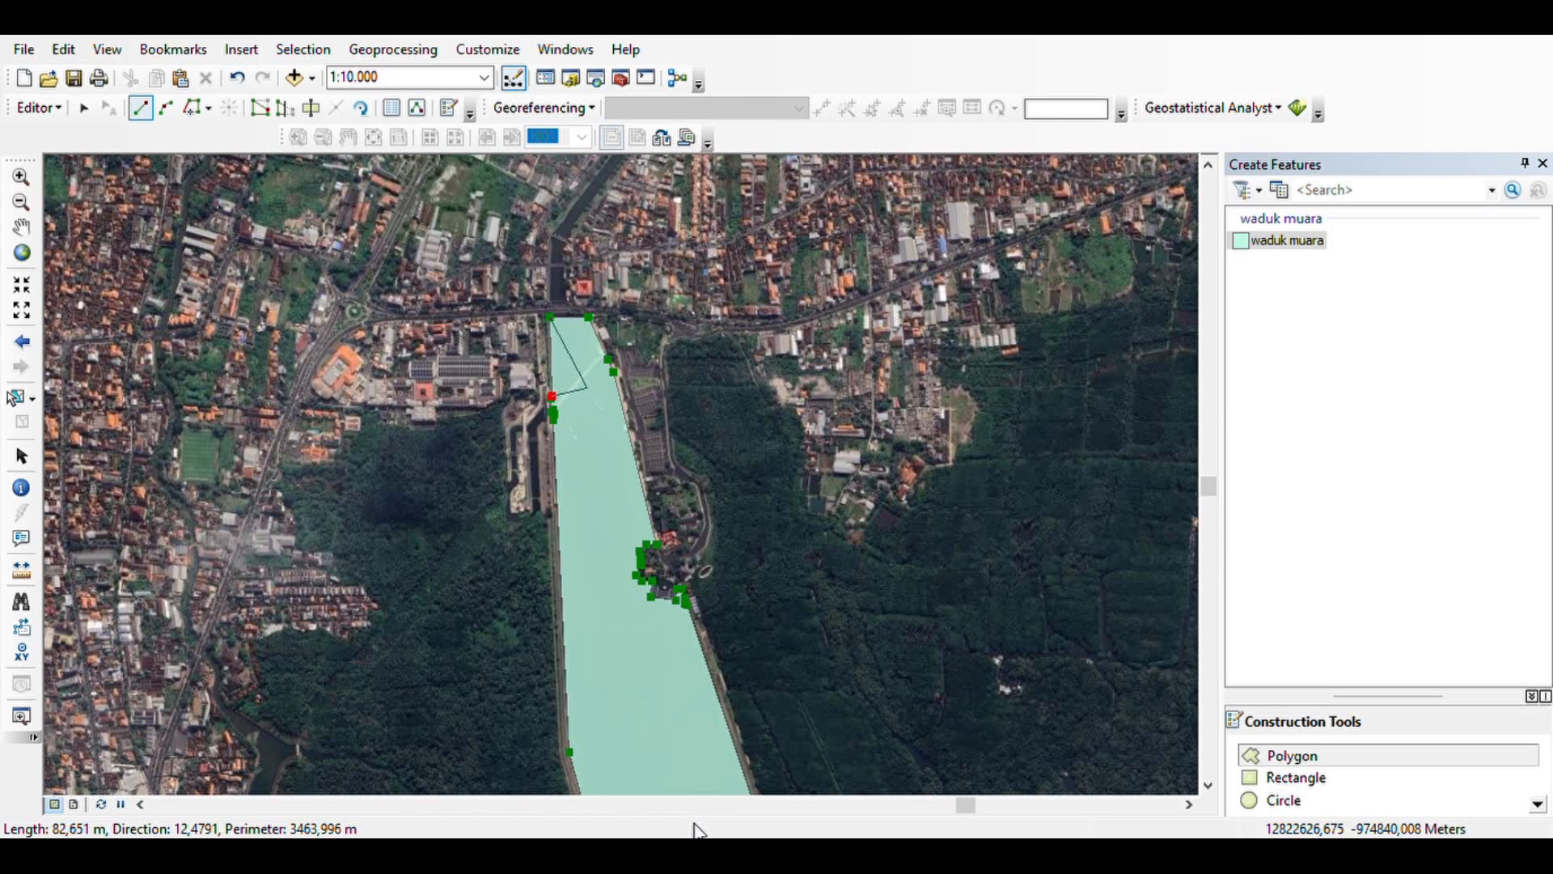
double_click(639, 771)
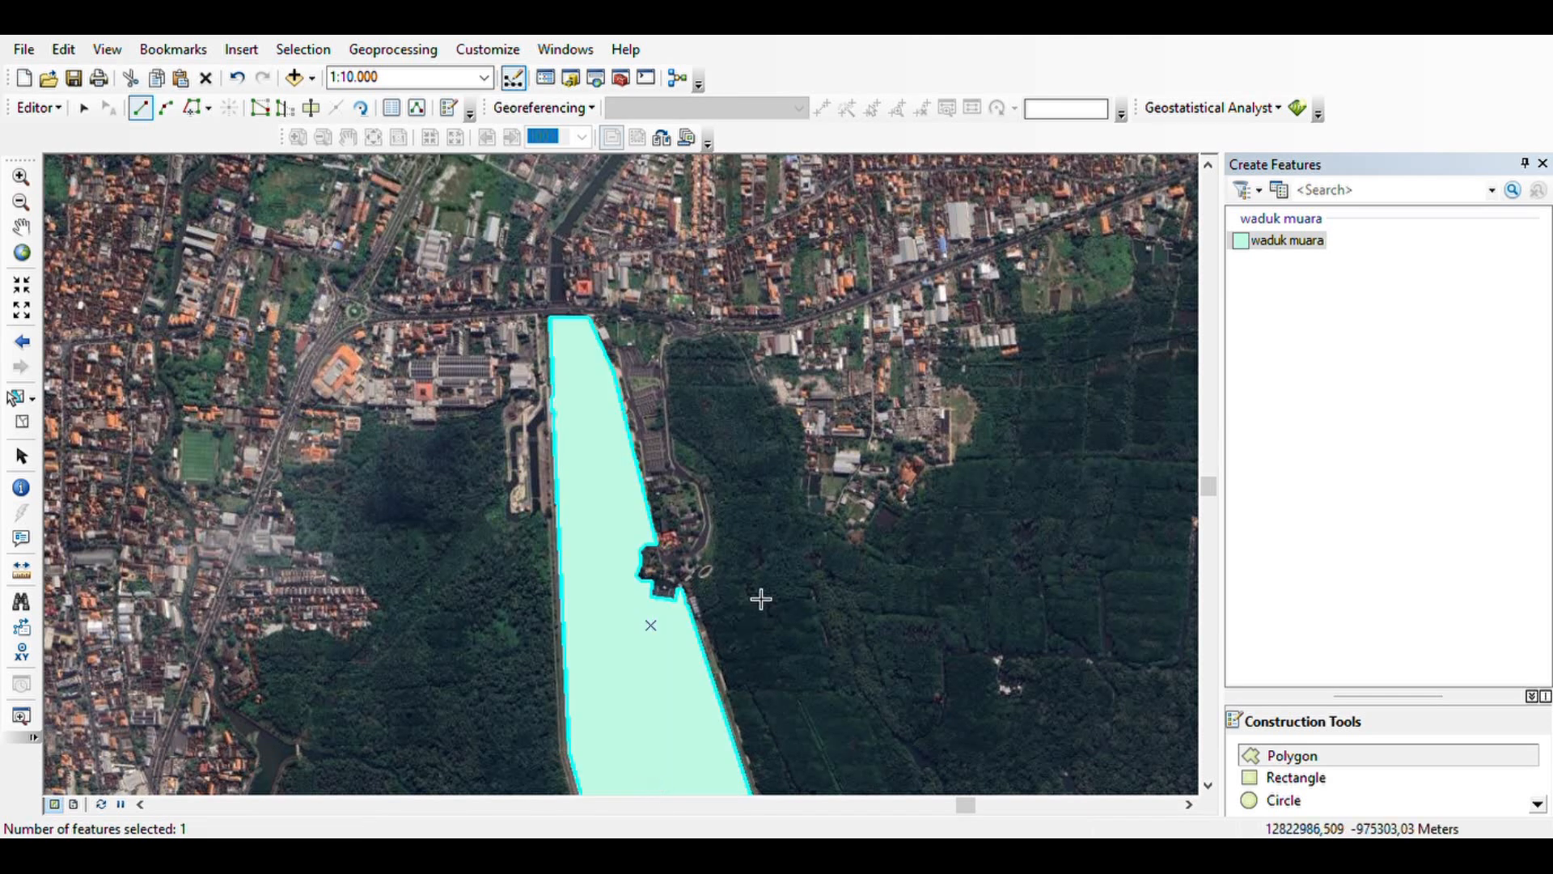
scroll(719, 601, "down", 3)
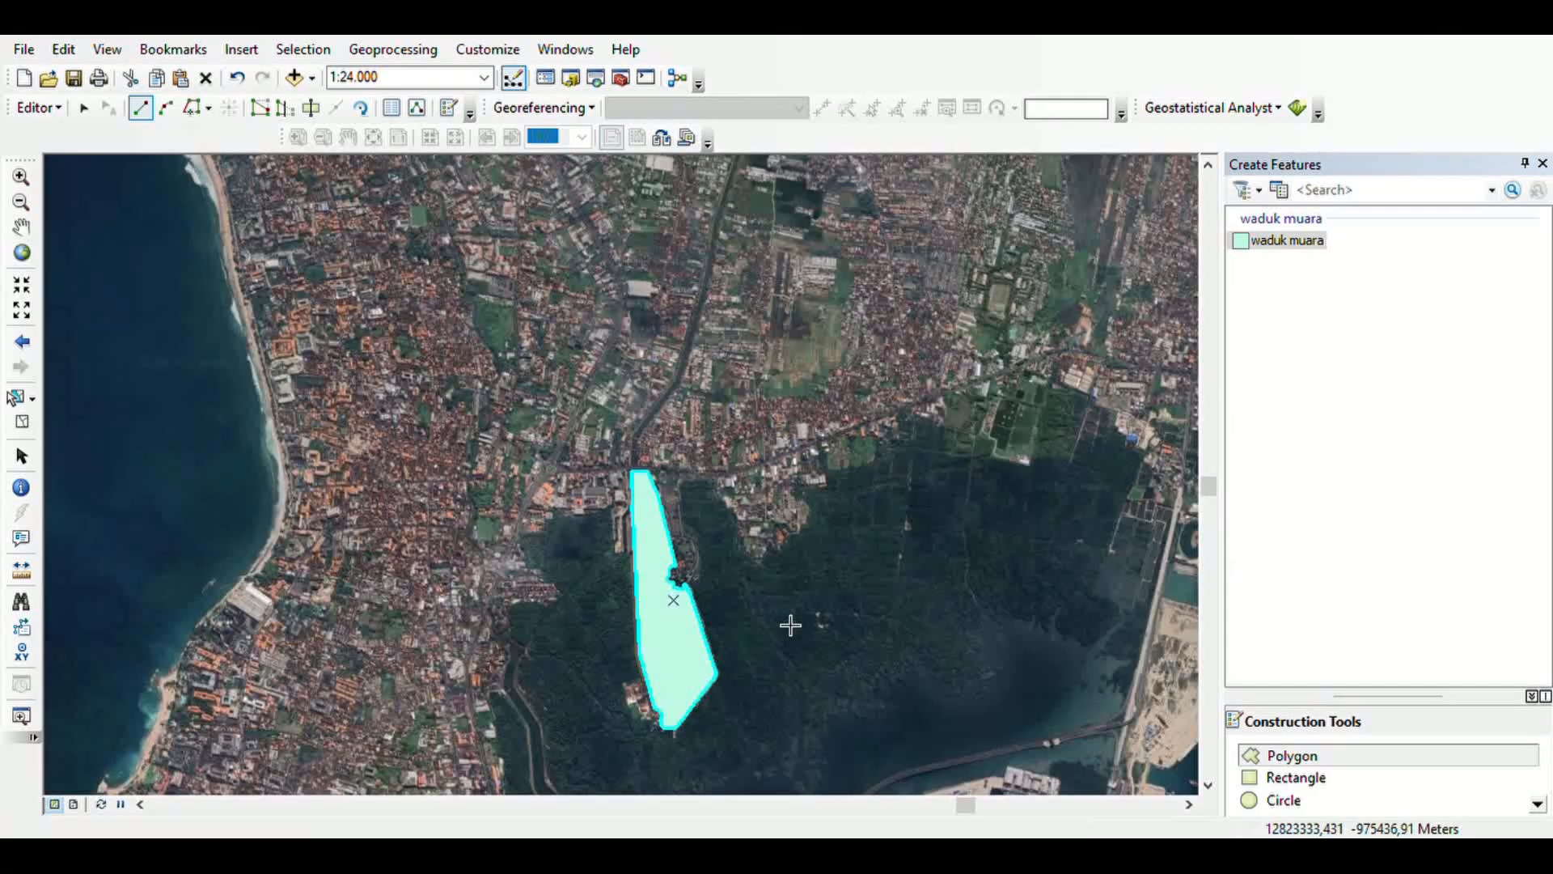
left_click_drag(790, 623, 794, 533)
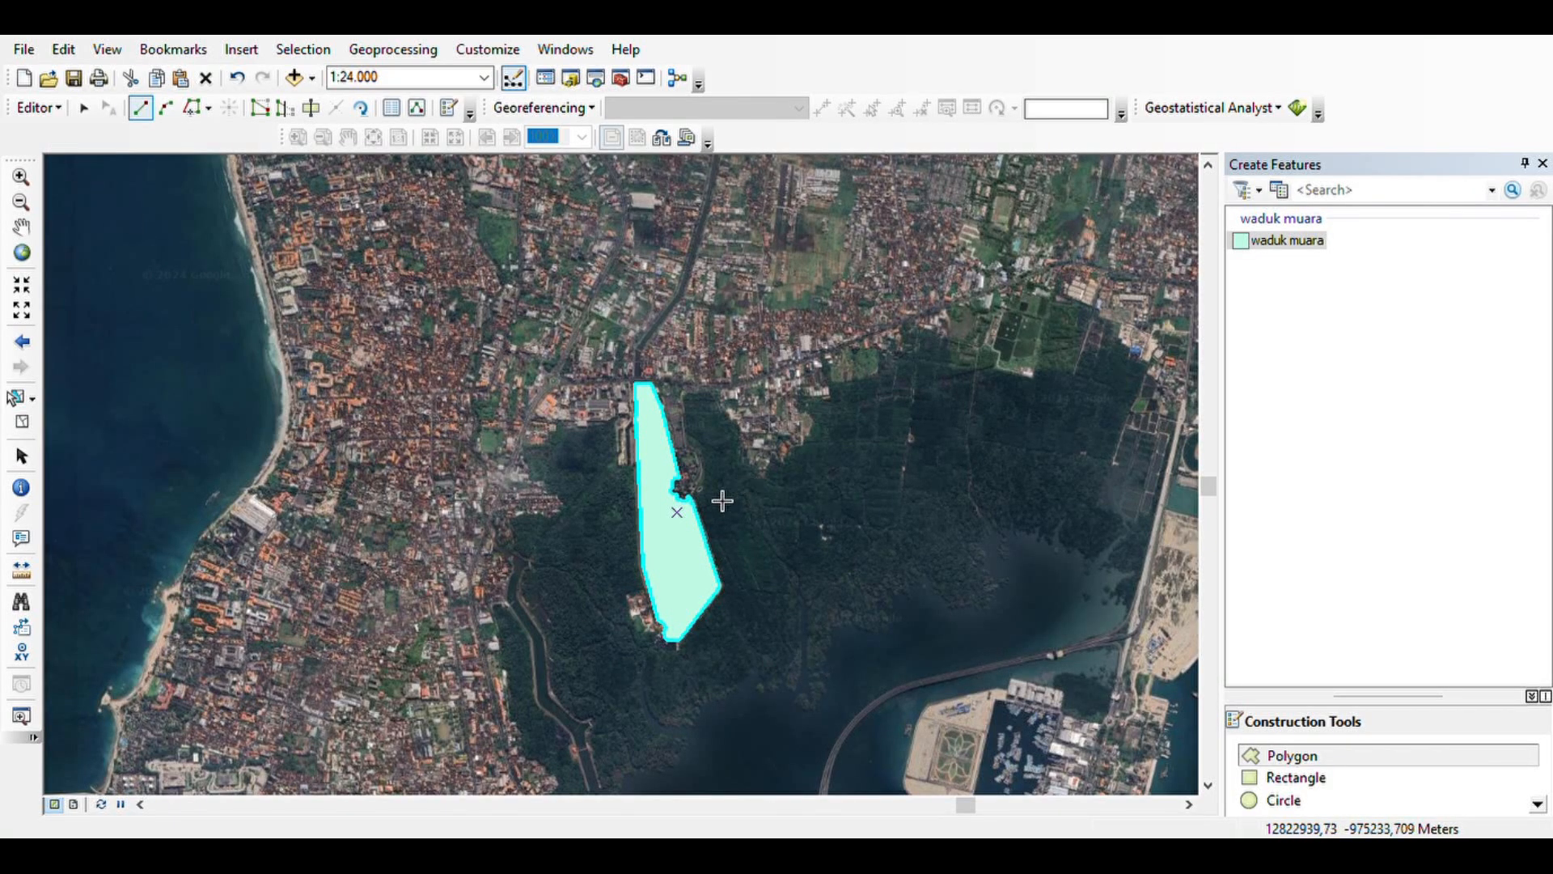
scroll(723, 504, "up", 1)
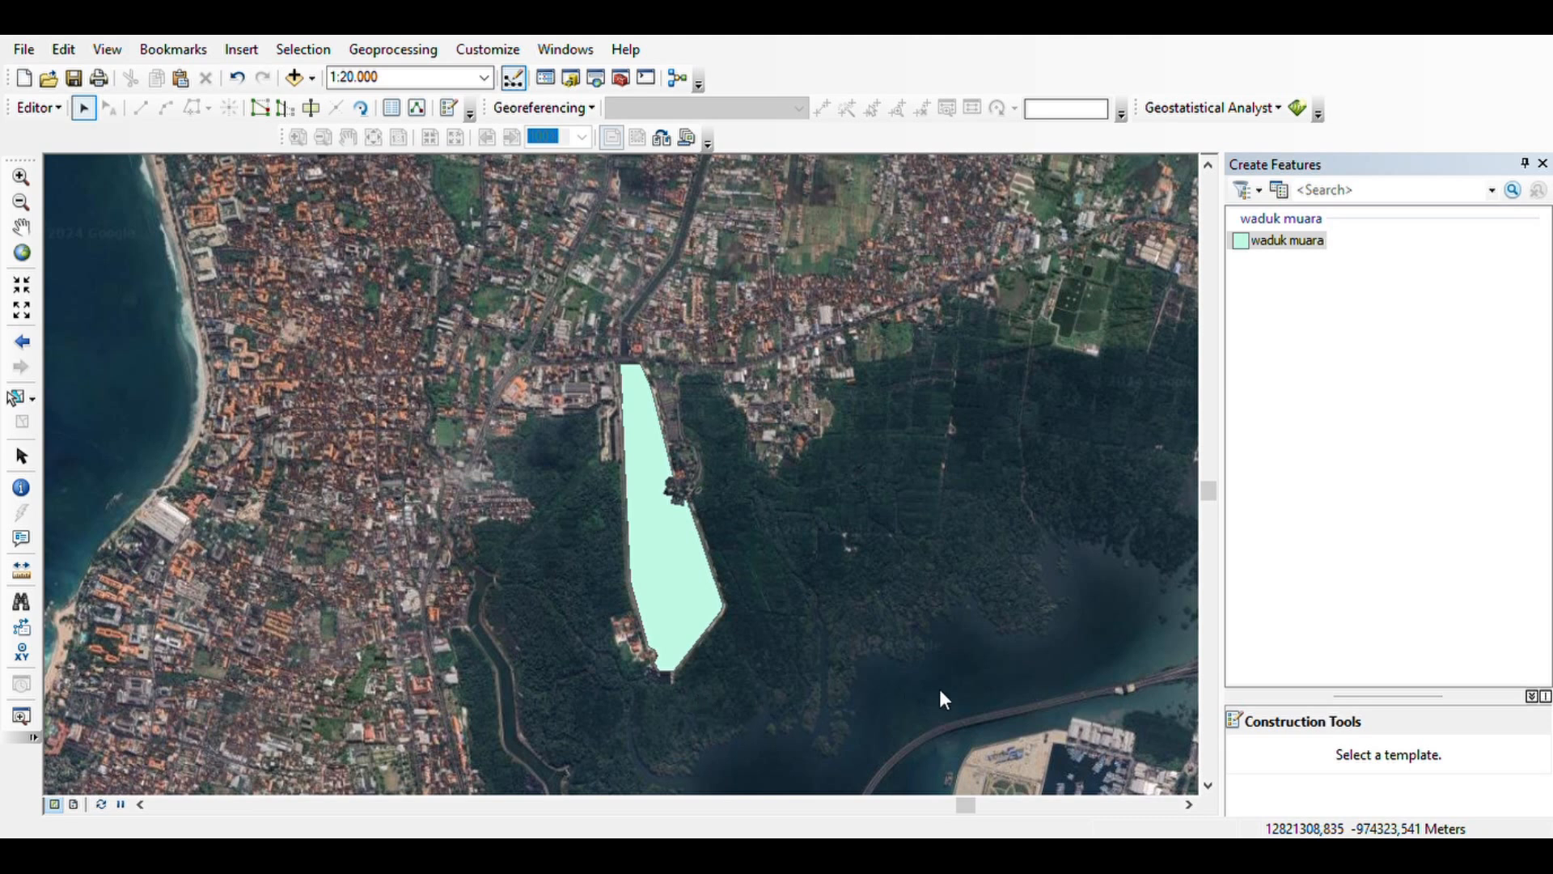
- Stop the edit session for the waduk muara polygon, save the map document and dismiss the feature creation window
left_click(59, 107)
left_click(84, 159)
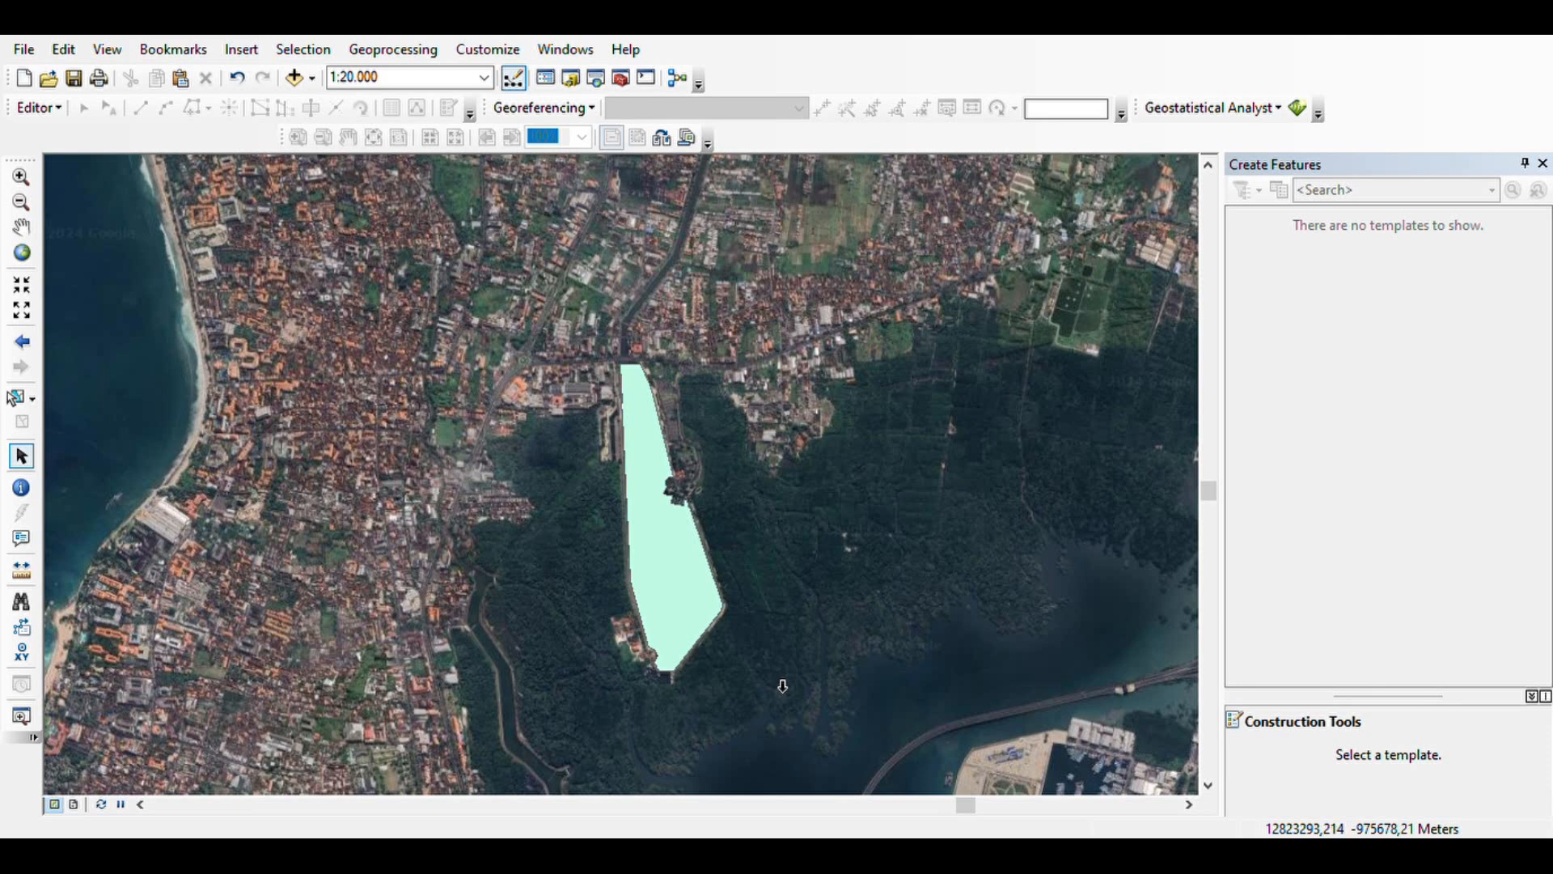
left_click(74, 78)
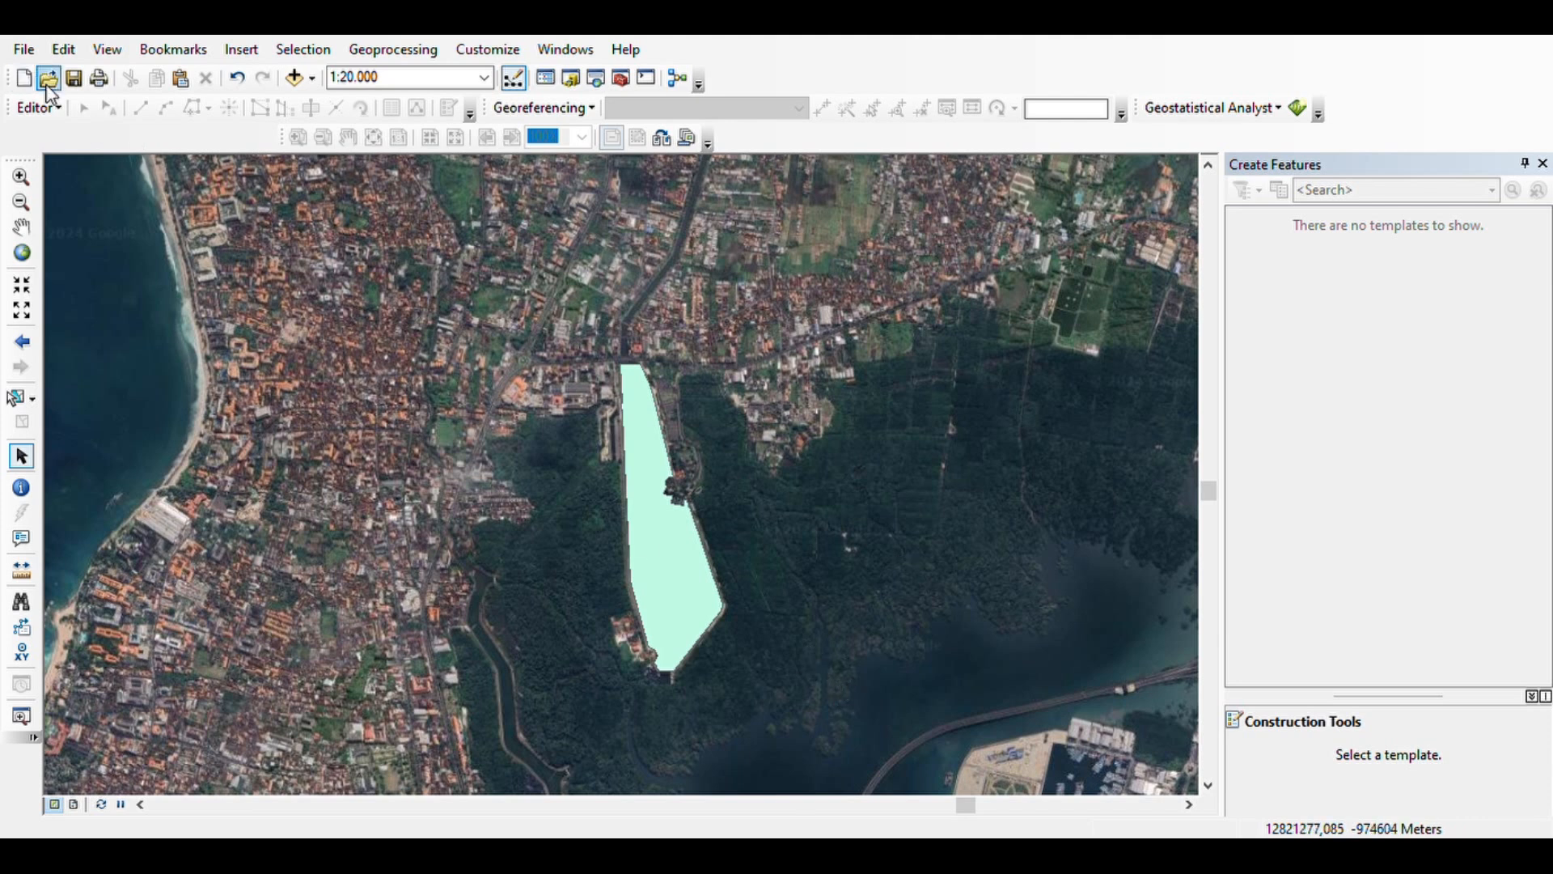
left_click(74, 79)
left_click(1543, 163)
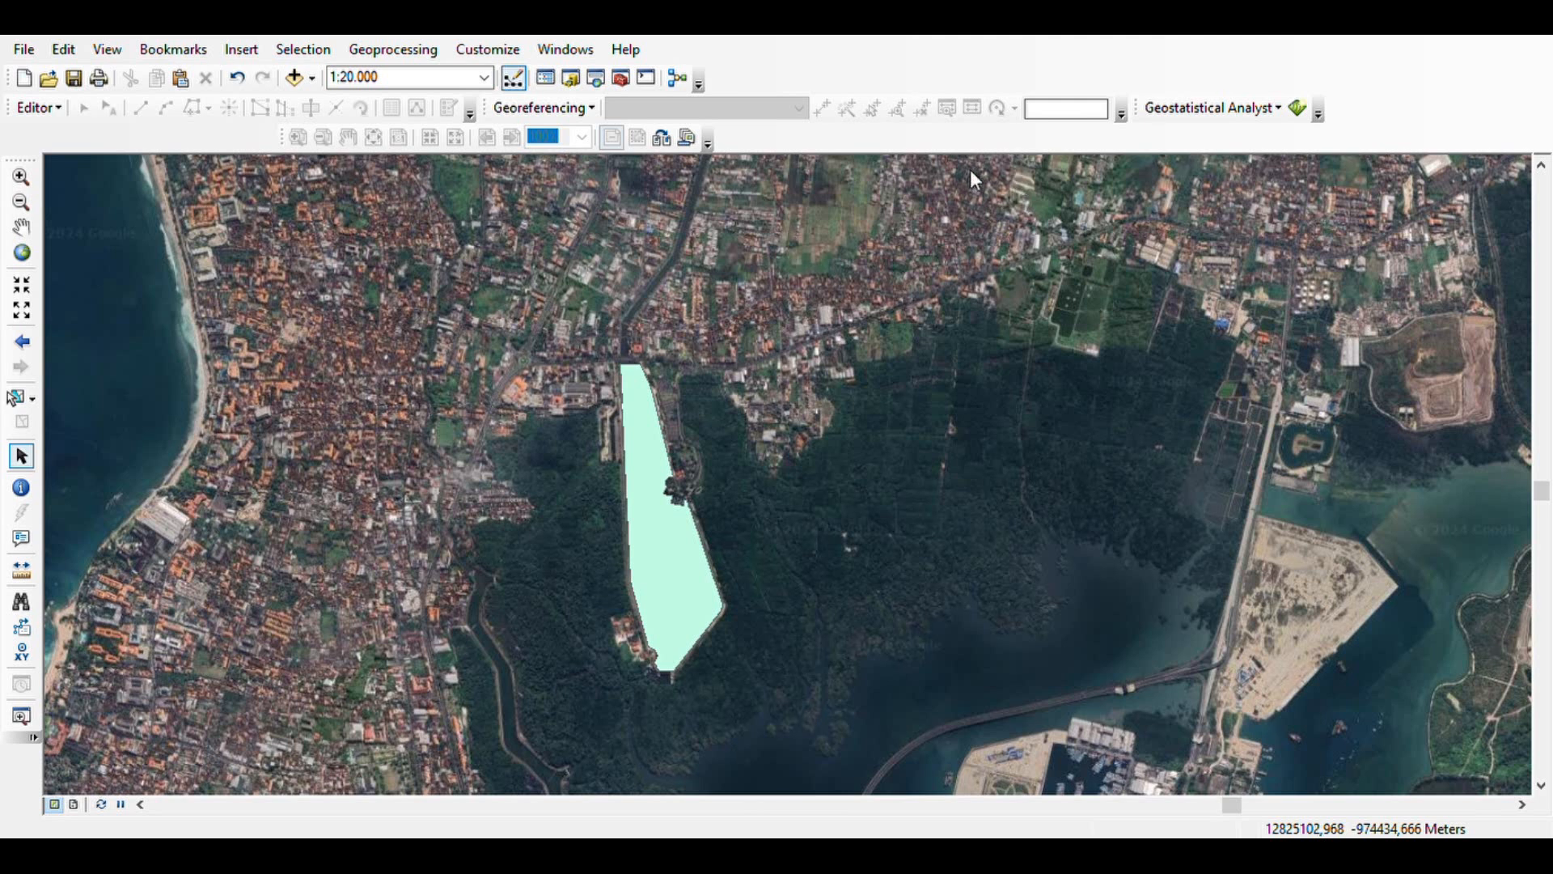
- Examine the harbour peninsula southeast of the reservoir, including its docks and eastern waterfront
left_click_drag(740, 576, 783, 402)
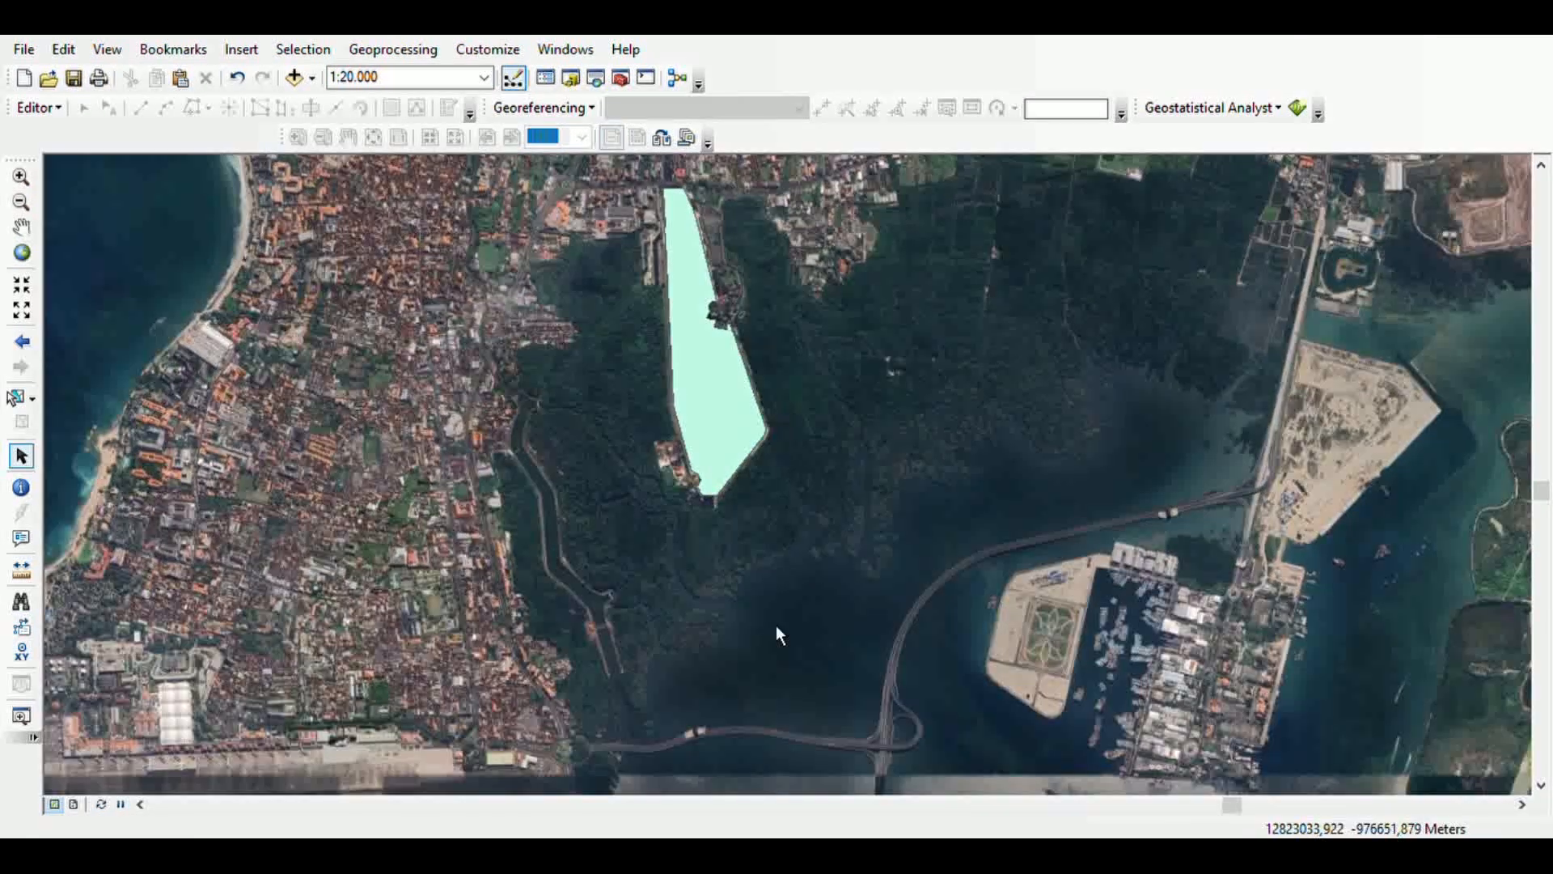
left_click_drag(783, 629, 797, 534)
left_click_drag(1002, 706, 754, 629)
left_click_drag(1026, 547, 847, 552)
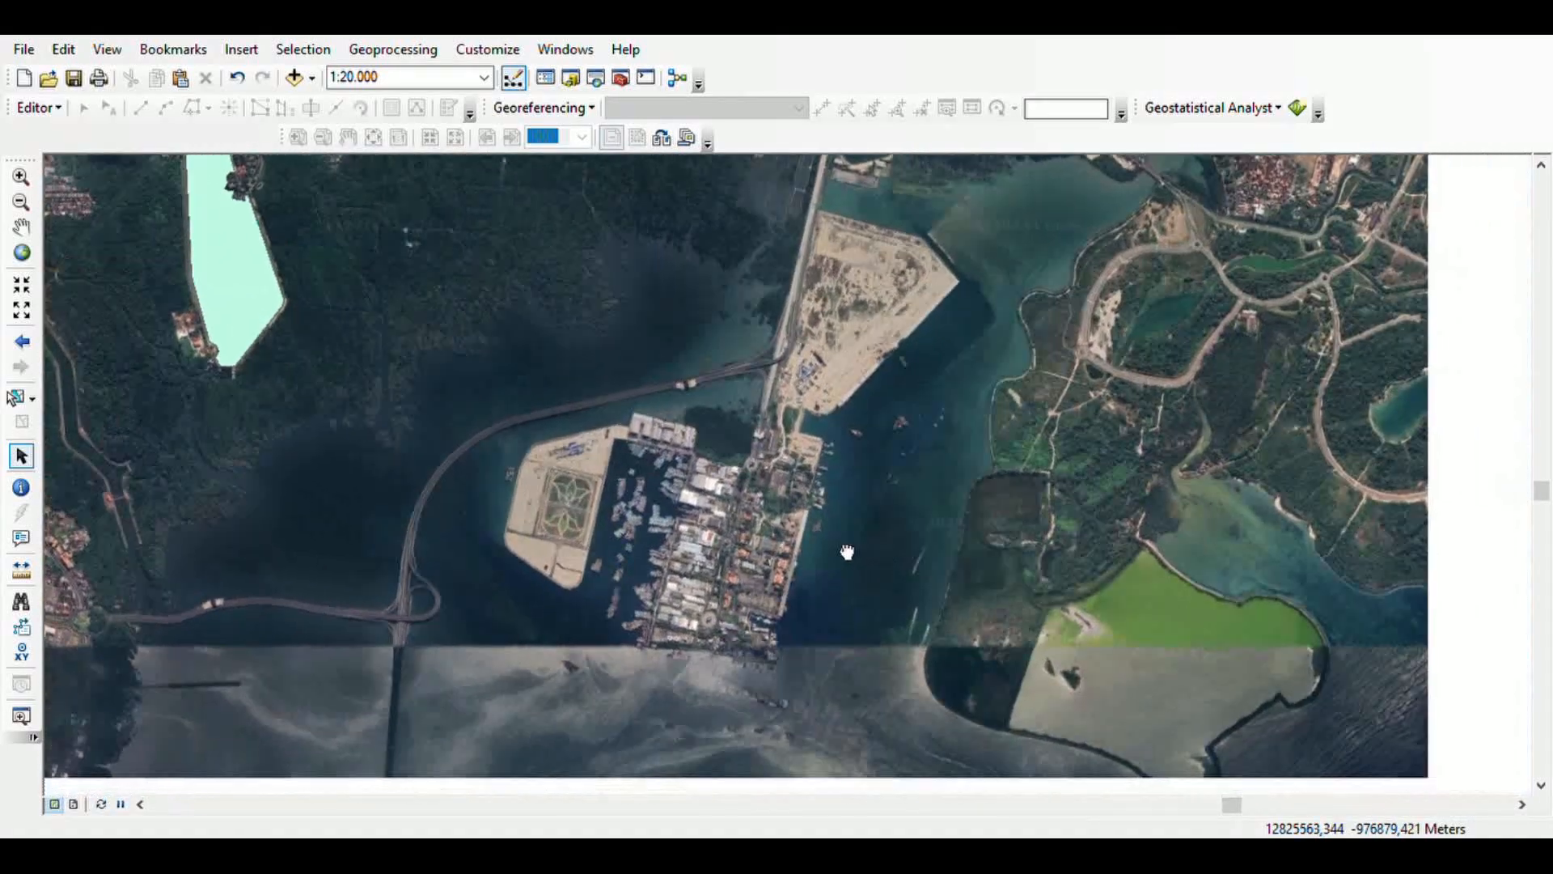
left_click_drag(896, 487, 817, 565)
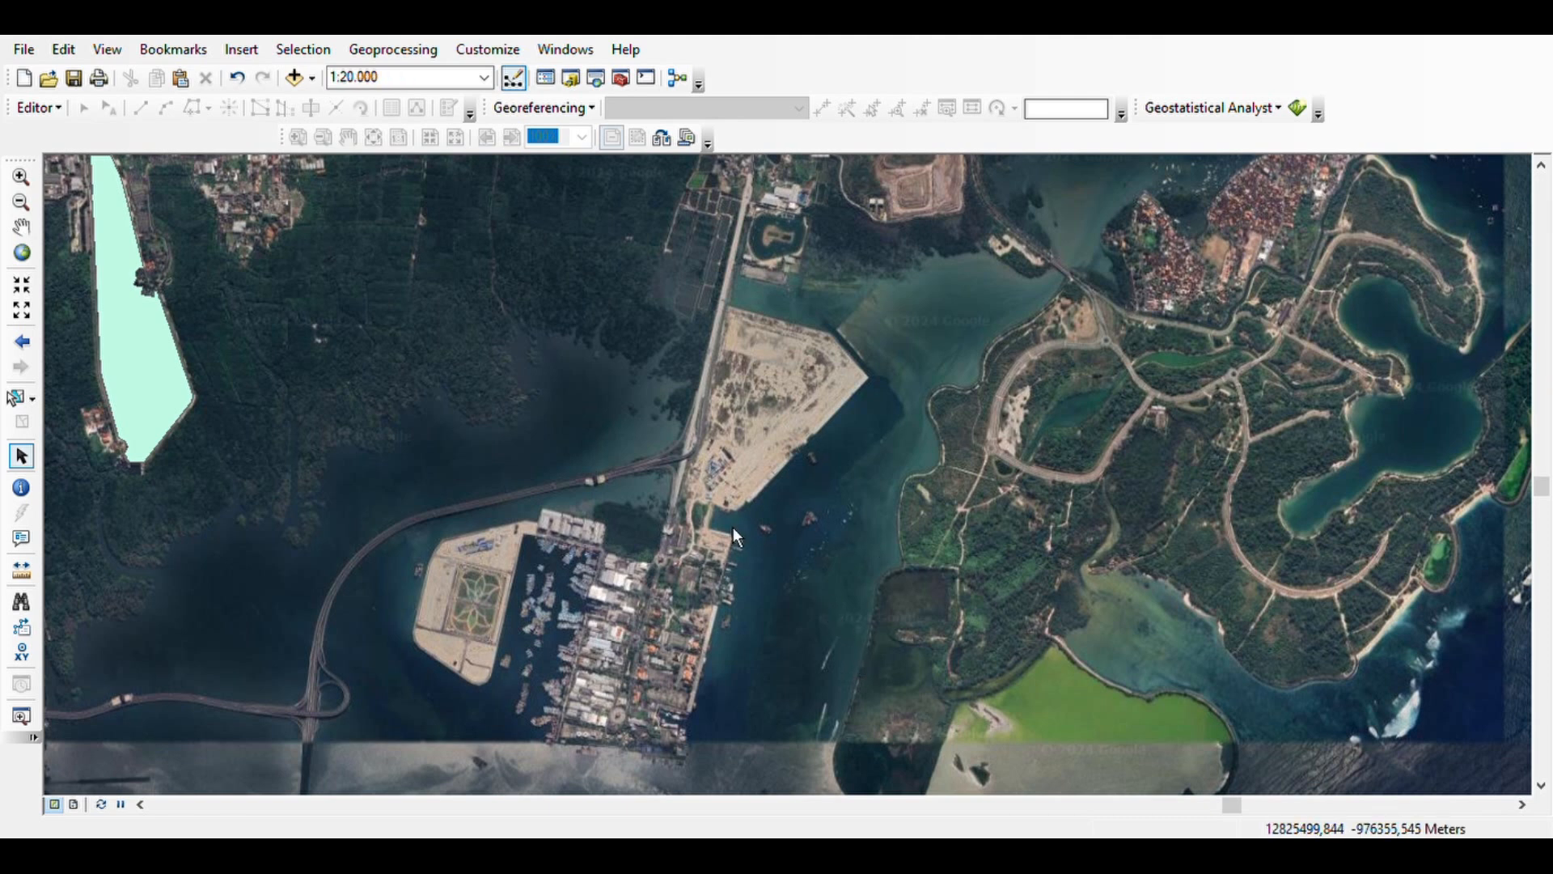
scroll(785, 637, "up", 2)
scroll(784, 629, "down", 3)
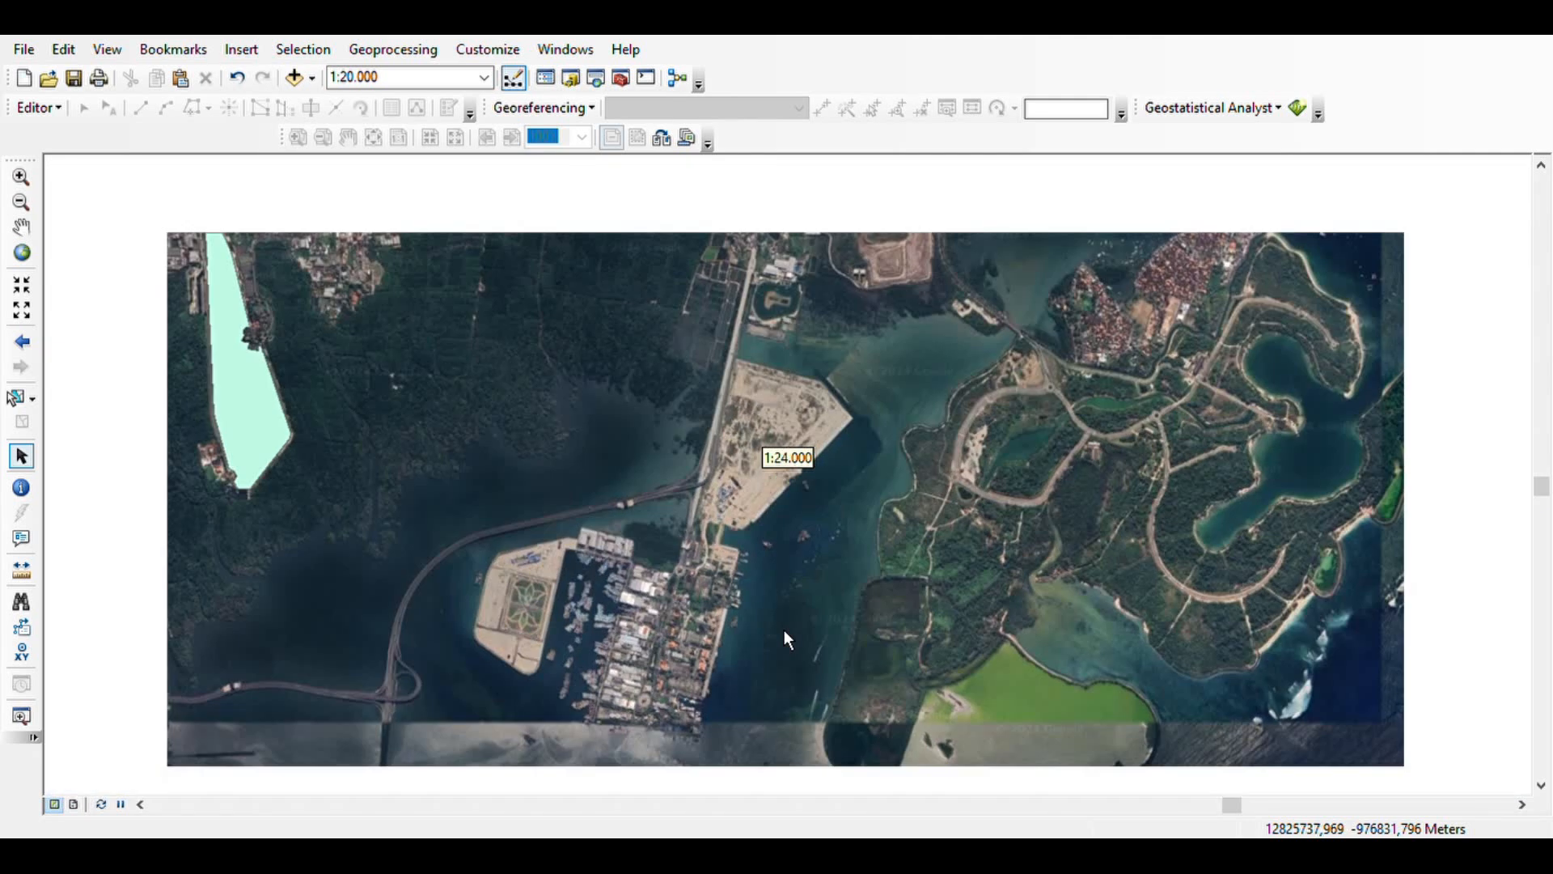
scroll(782, 699, "up", 1)
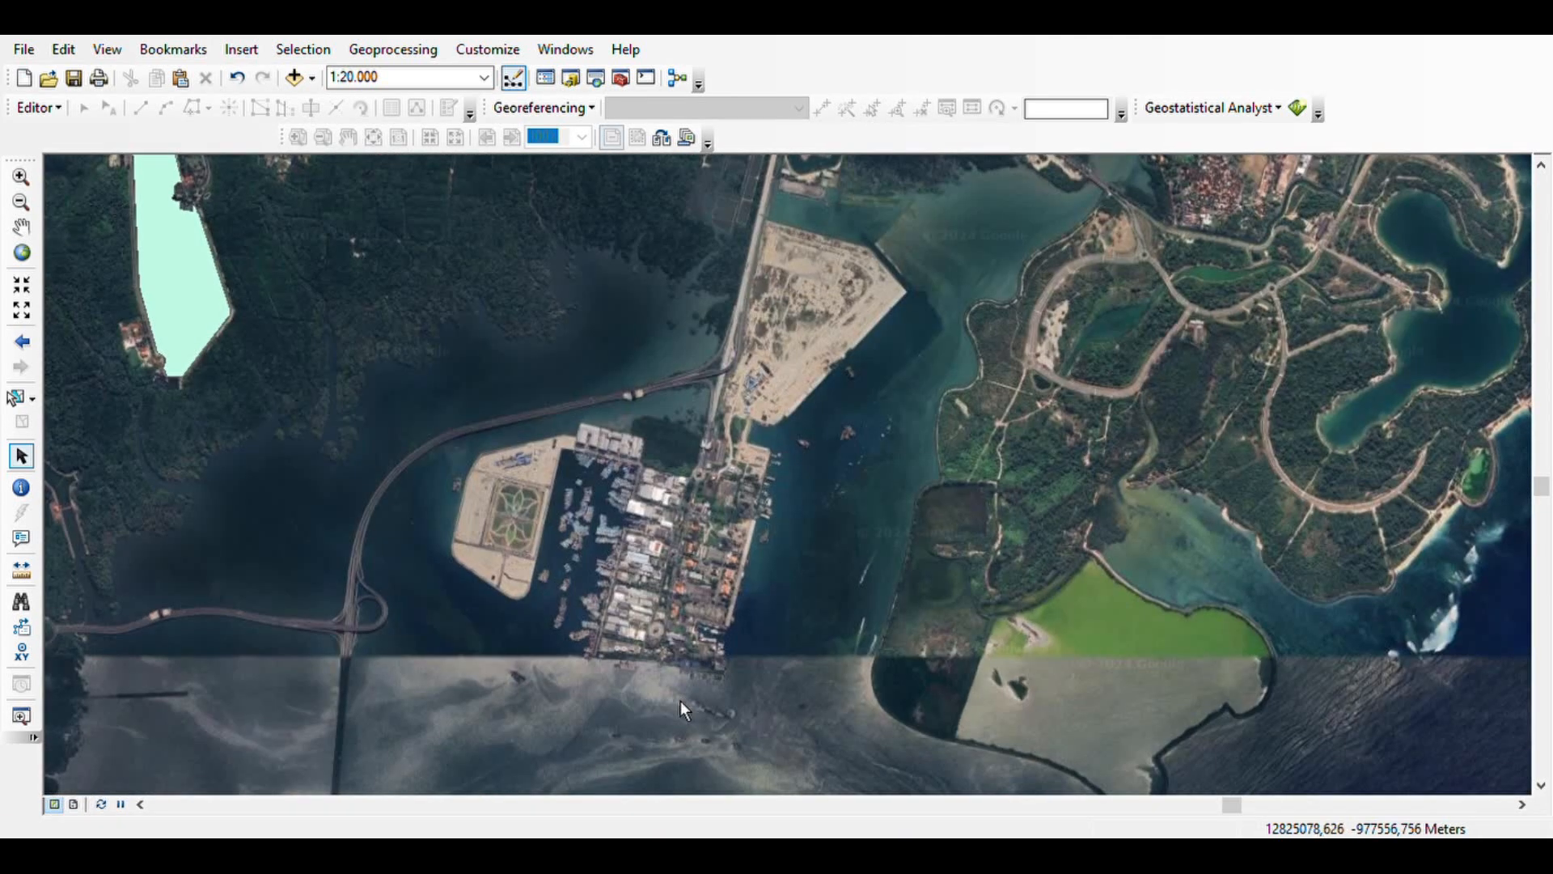
scroll(681, 701, "up", 1)
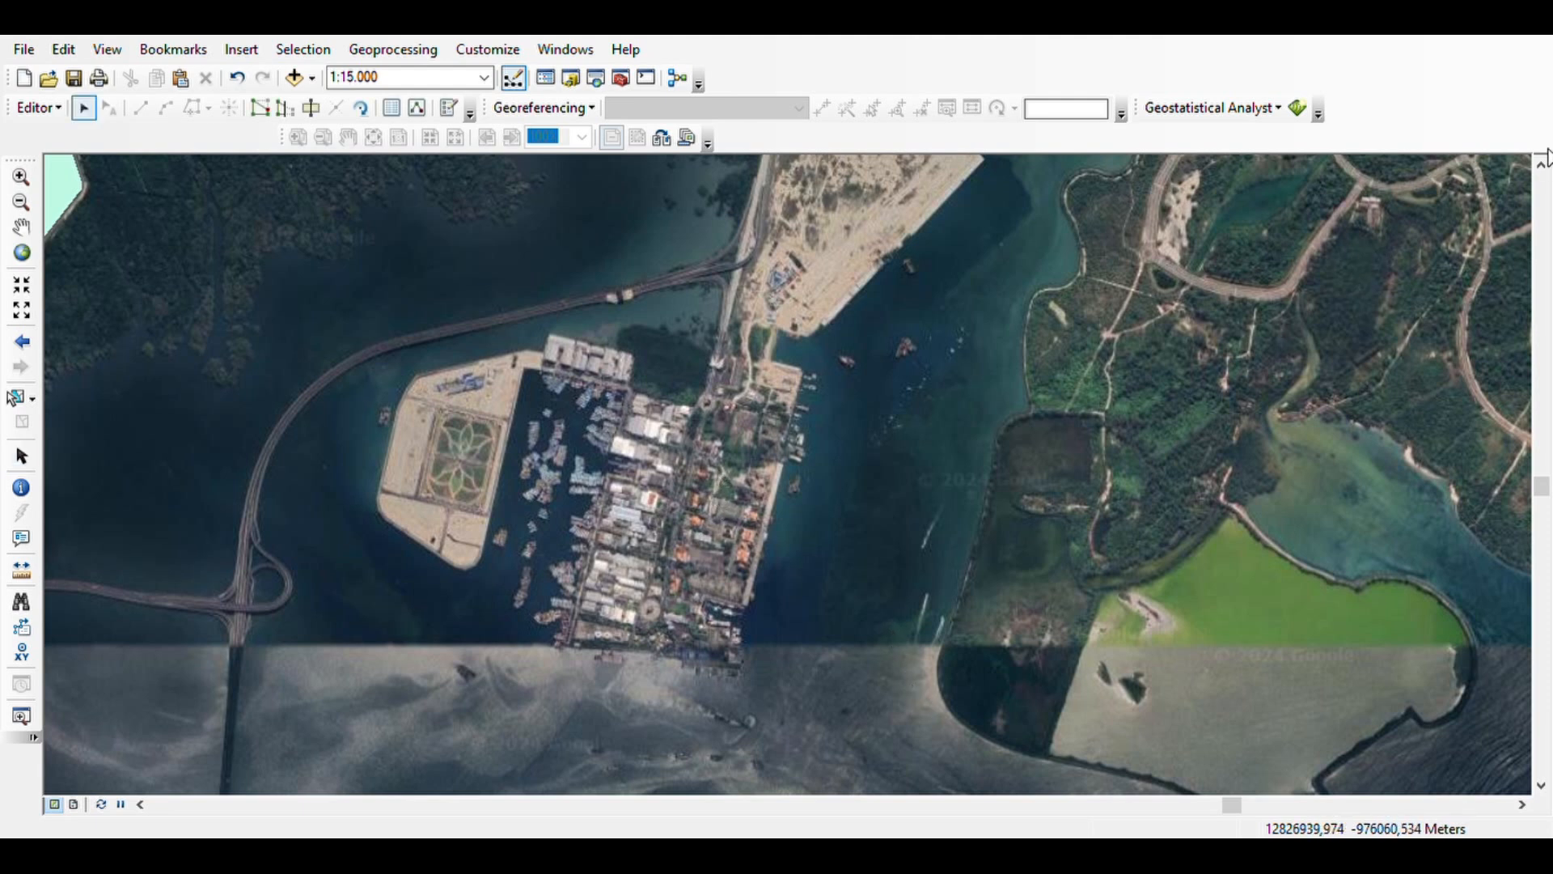
- Digitize five TITIK DERMAGA points along the harbour peninsula's eastern waterfront, from north to south, at 1:15.000
left_click(449, 107)
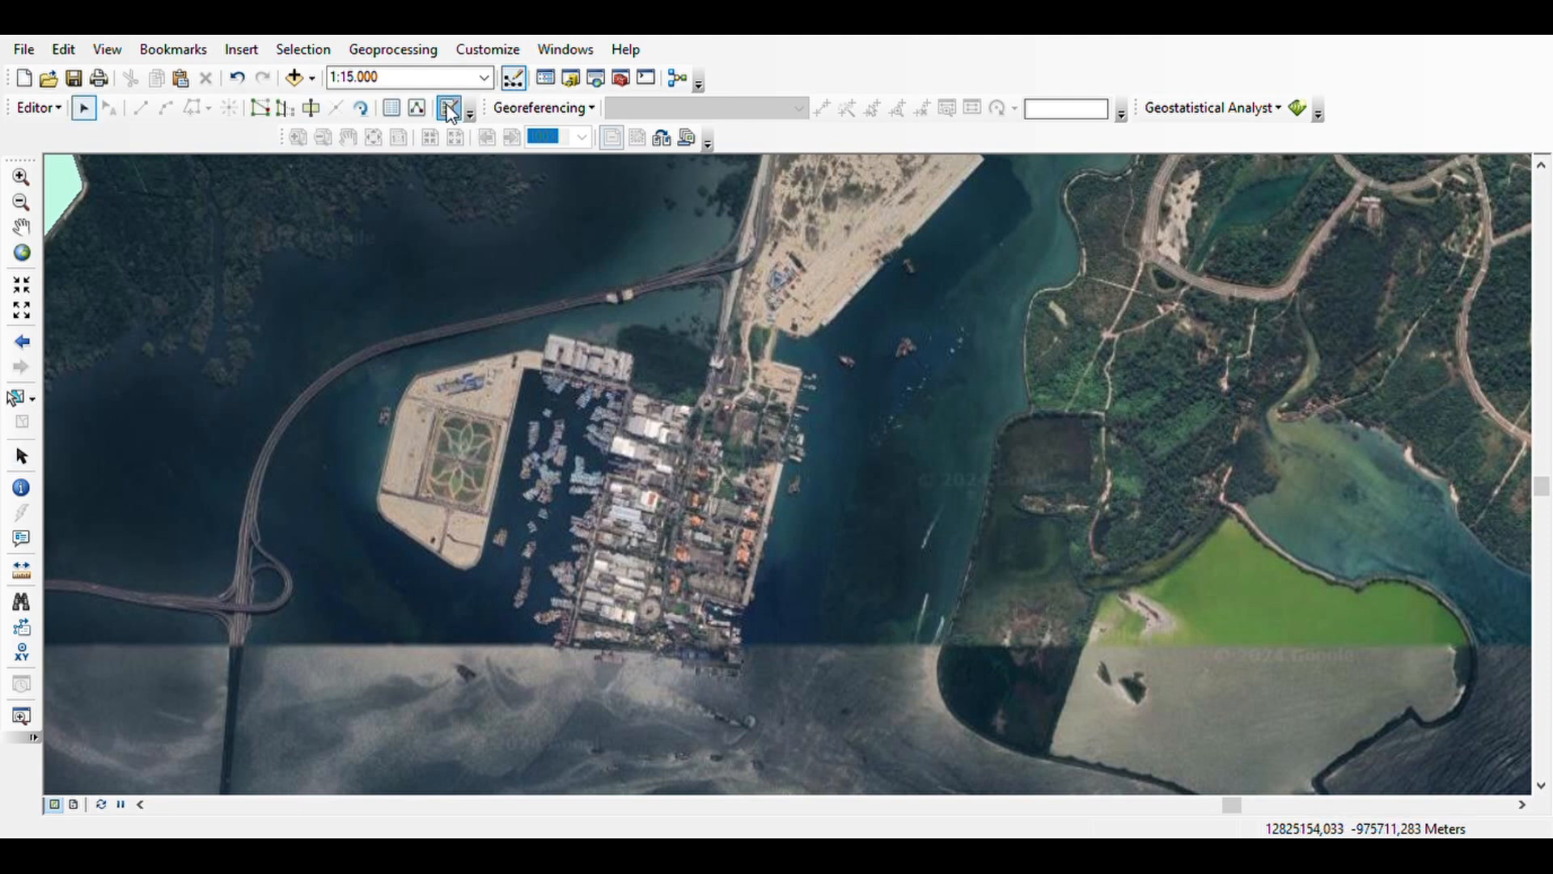
left_click(1311, 245)
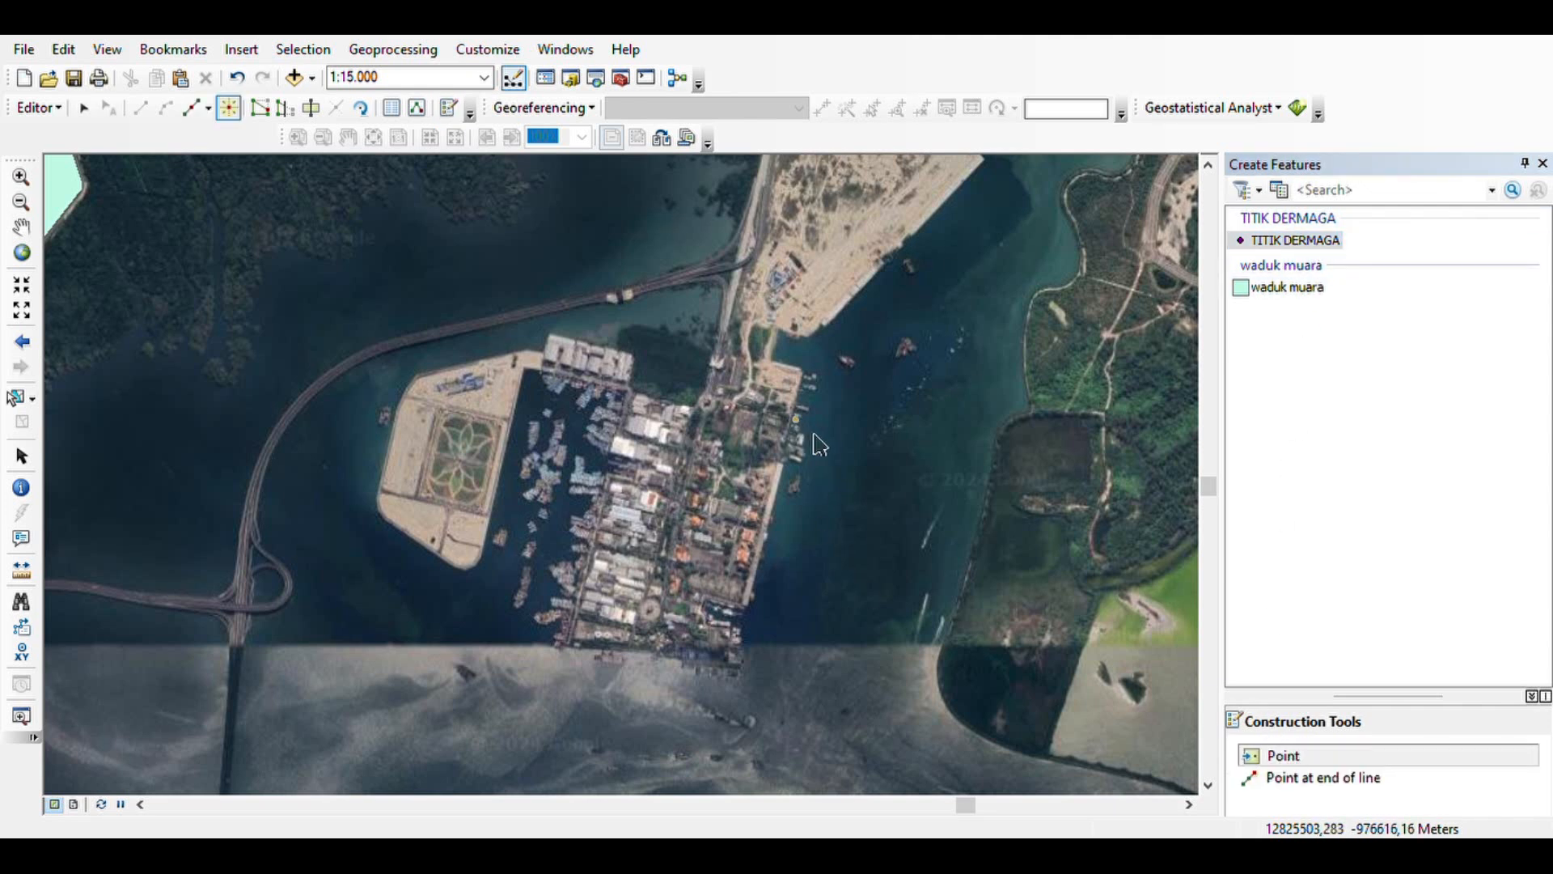
left_click(826, 395)
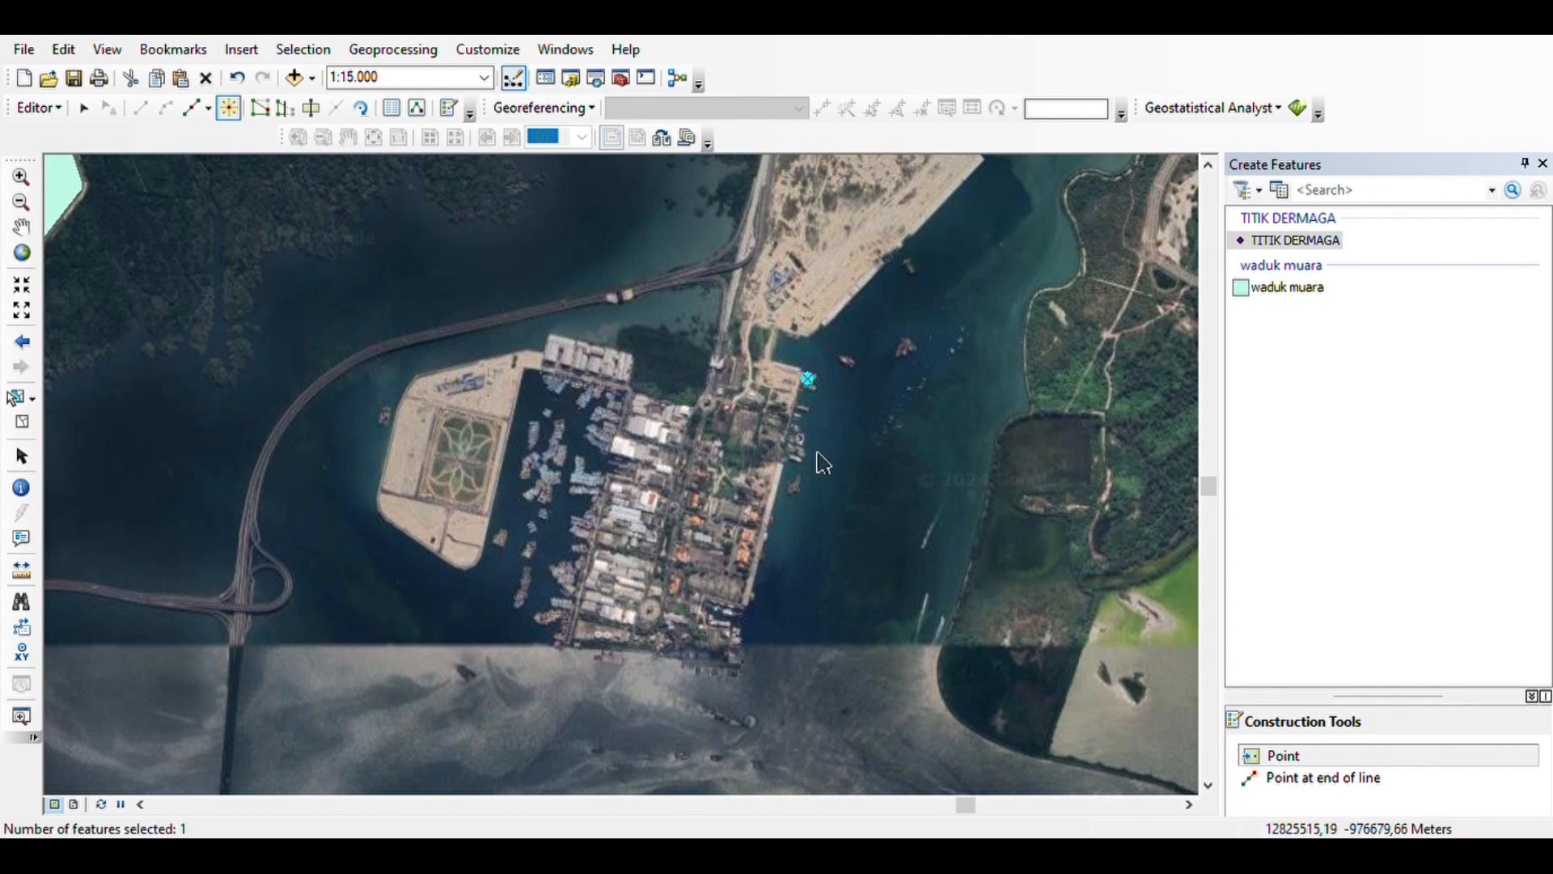
left_click(810, 451)
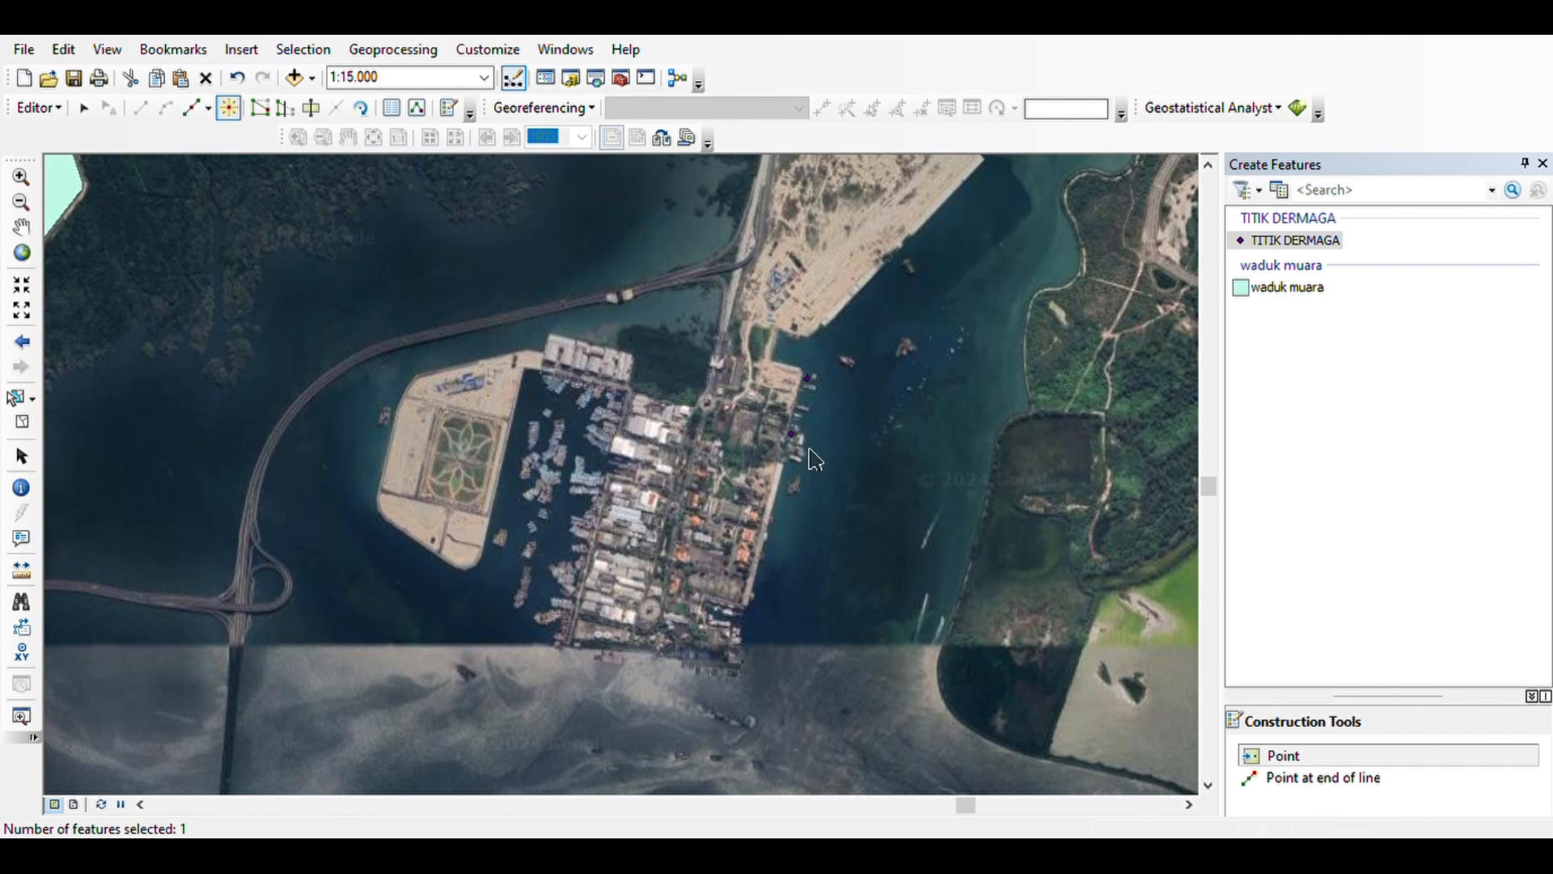
left_click(800, 501)
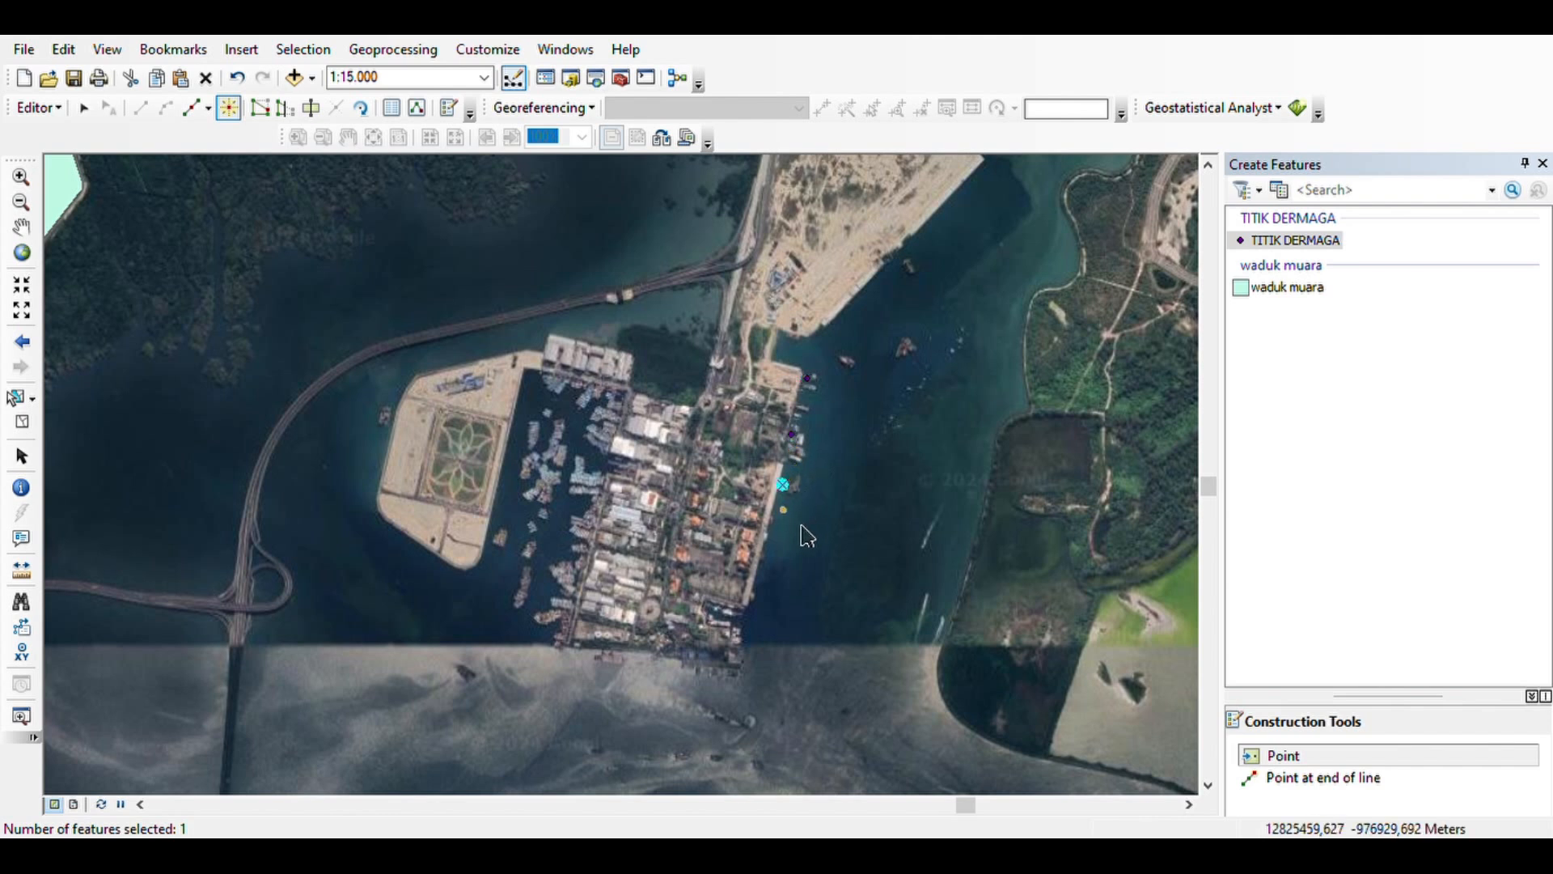
left_click(791, 575)
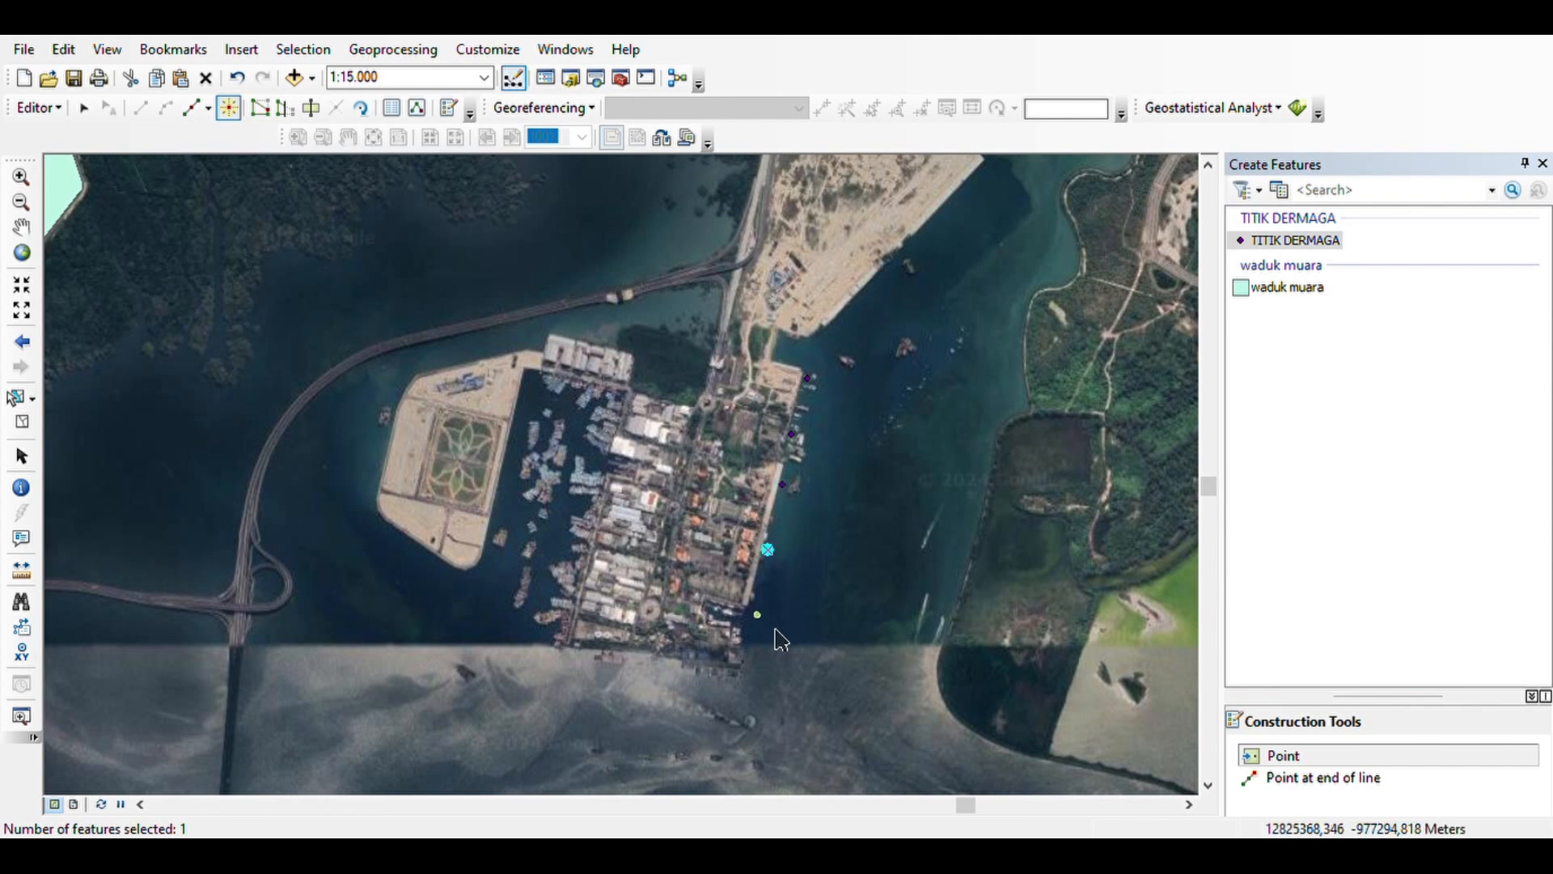
left_click(769, 625)
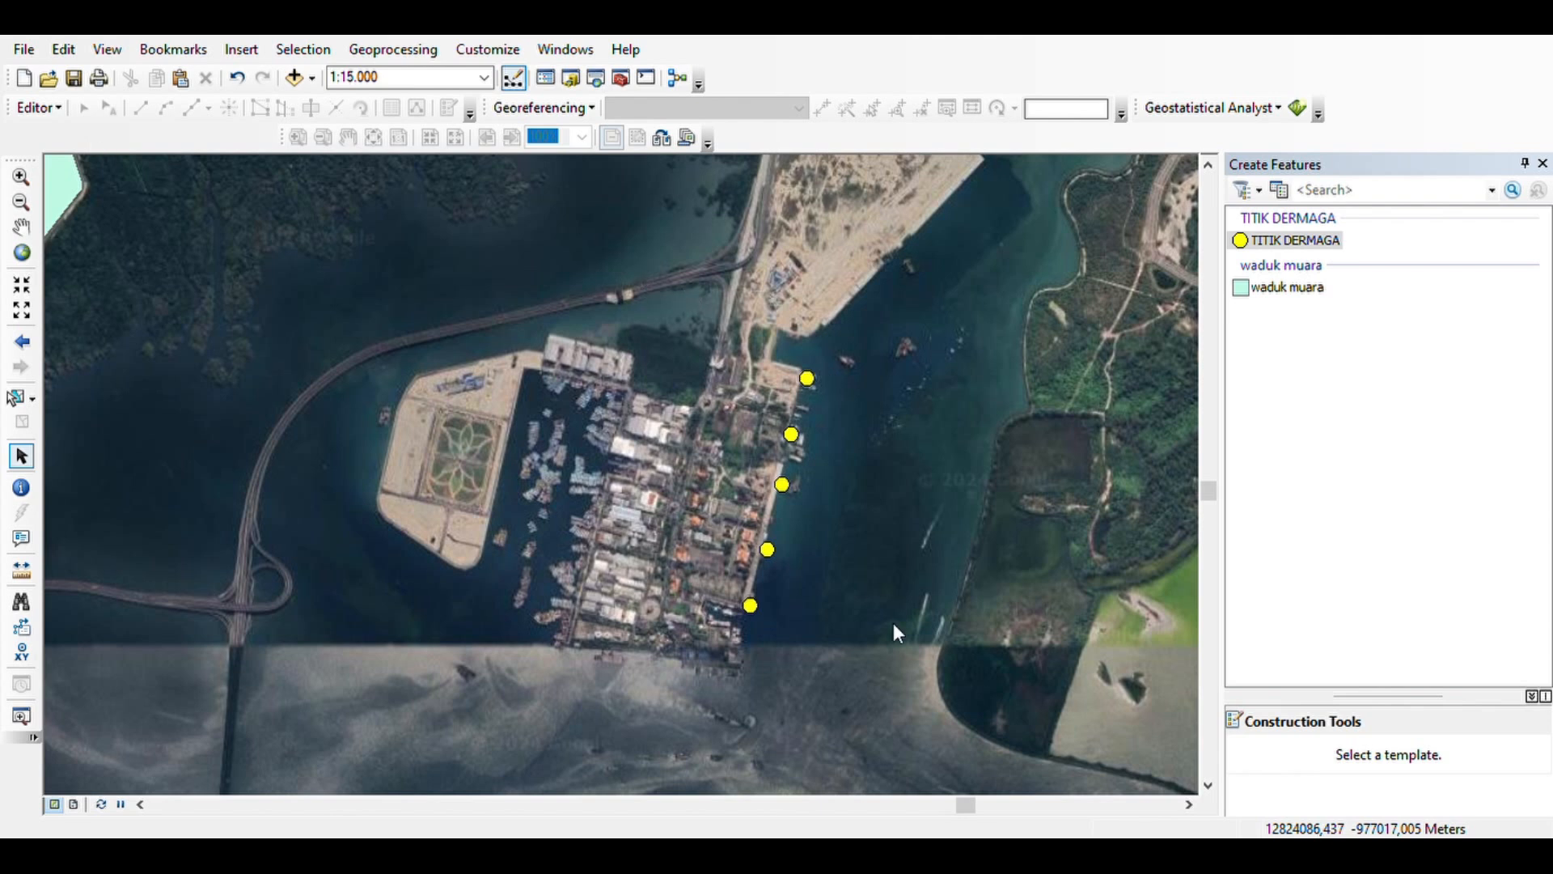
left_click(1311, 243)
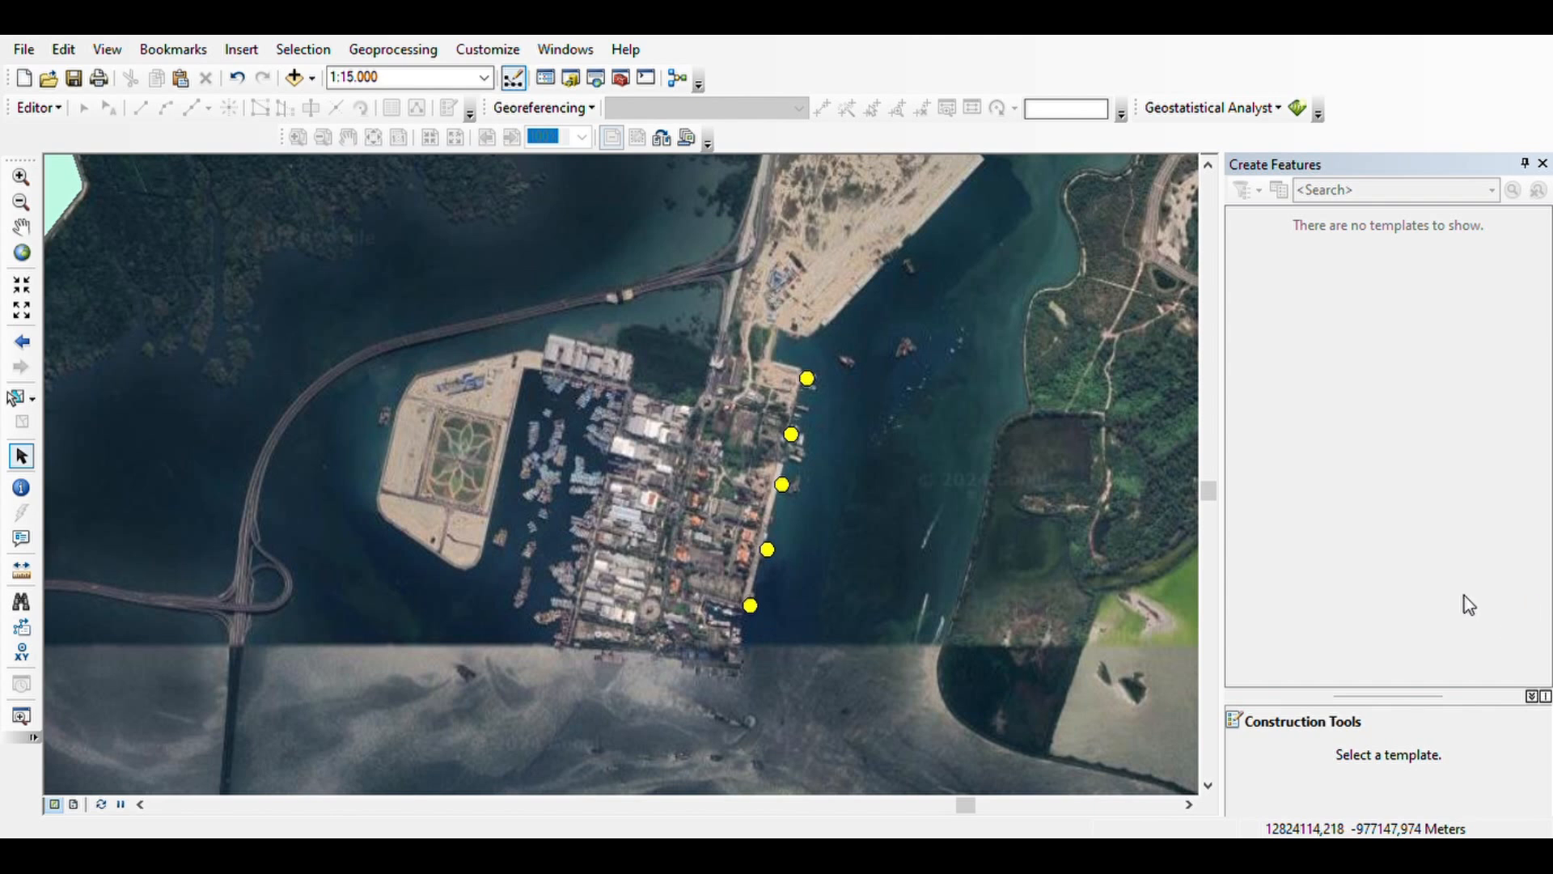
- Review the WADUK MUARA polygon and the TITIK DERMAGA points together with their labels at 1:25.000
scroll(842, 573, "up", 2)
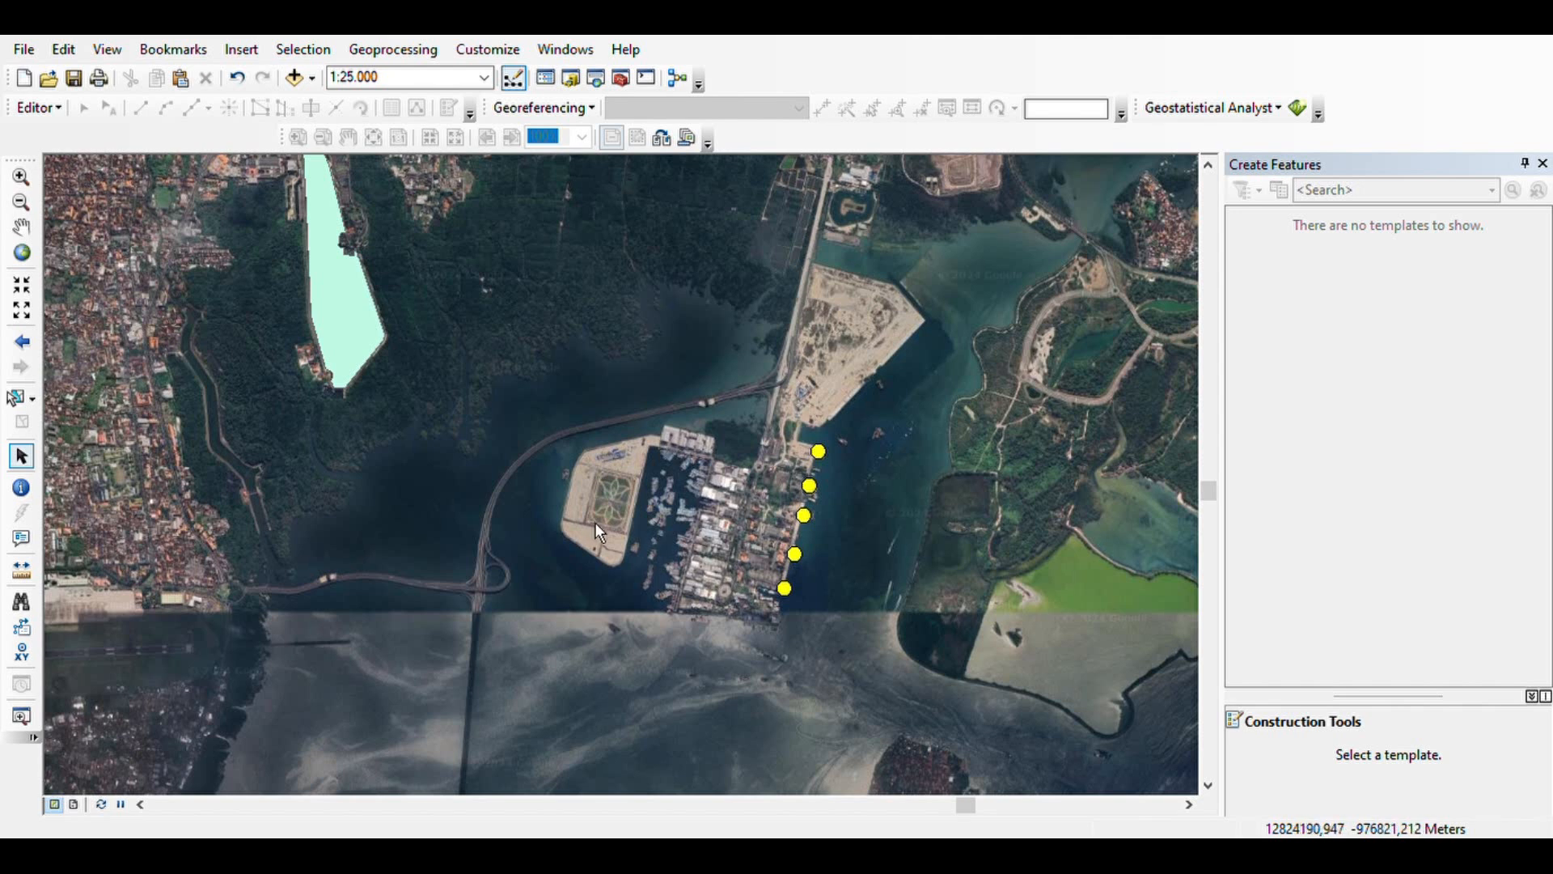
left_click_drag(595, 522, 814, 546)
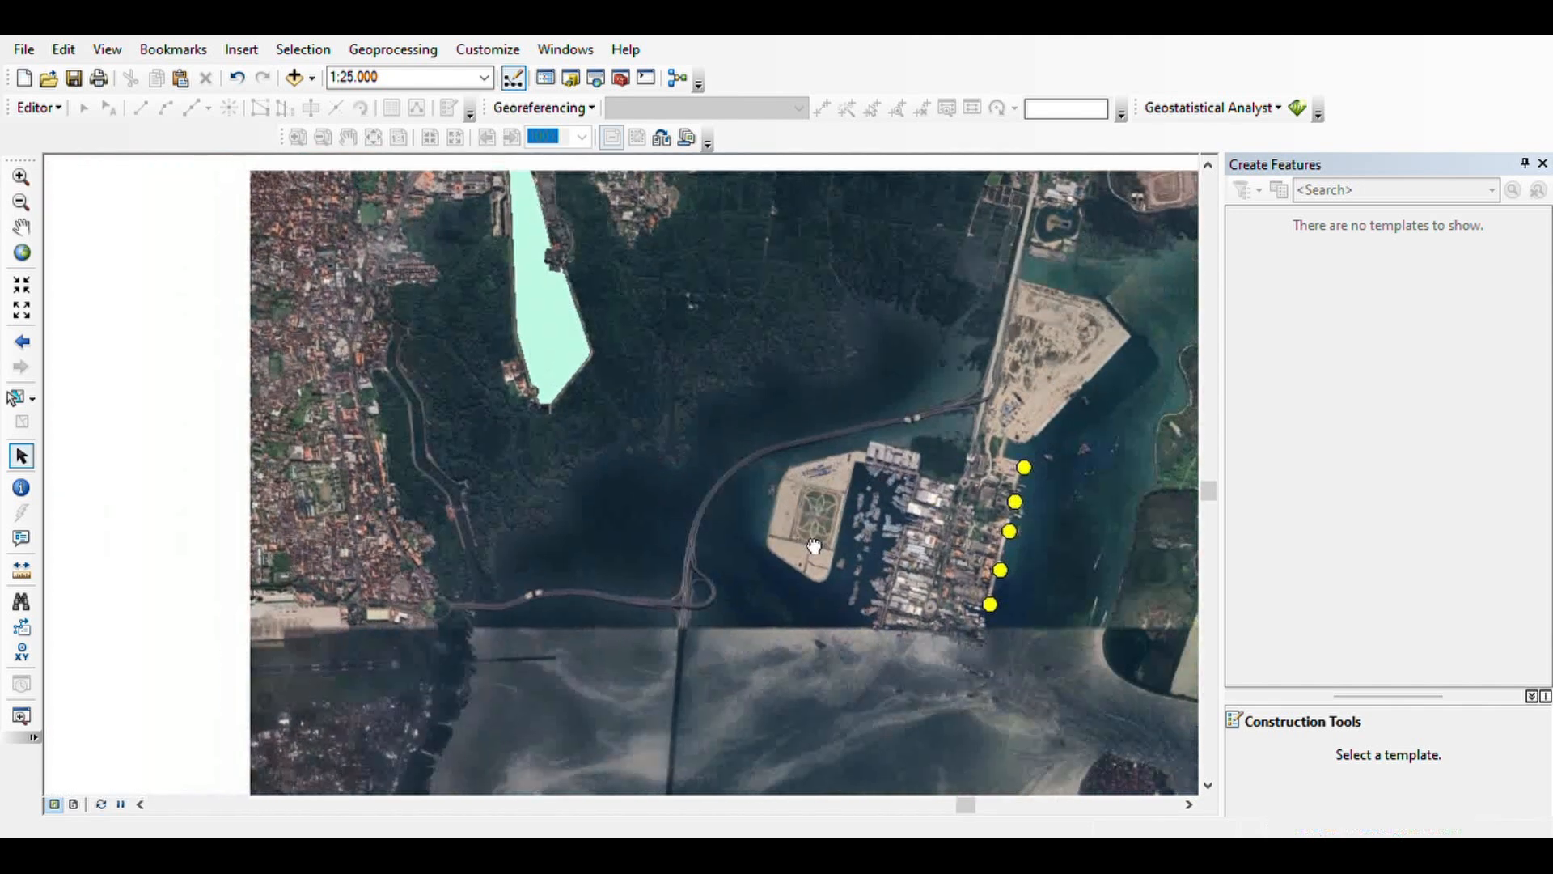
left_click_drag(686, 443, 617, 565)
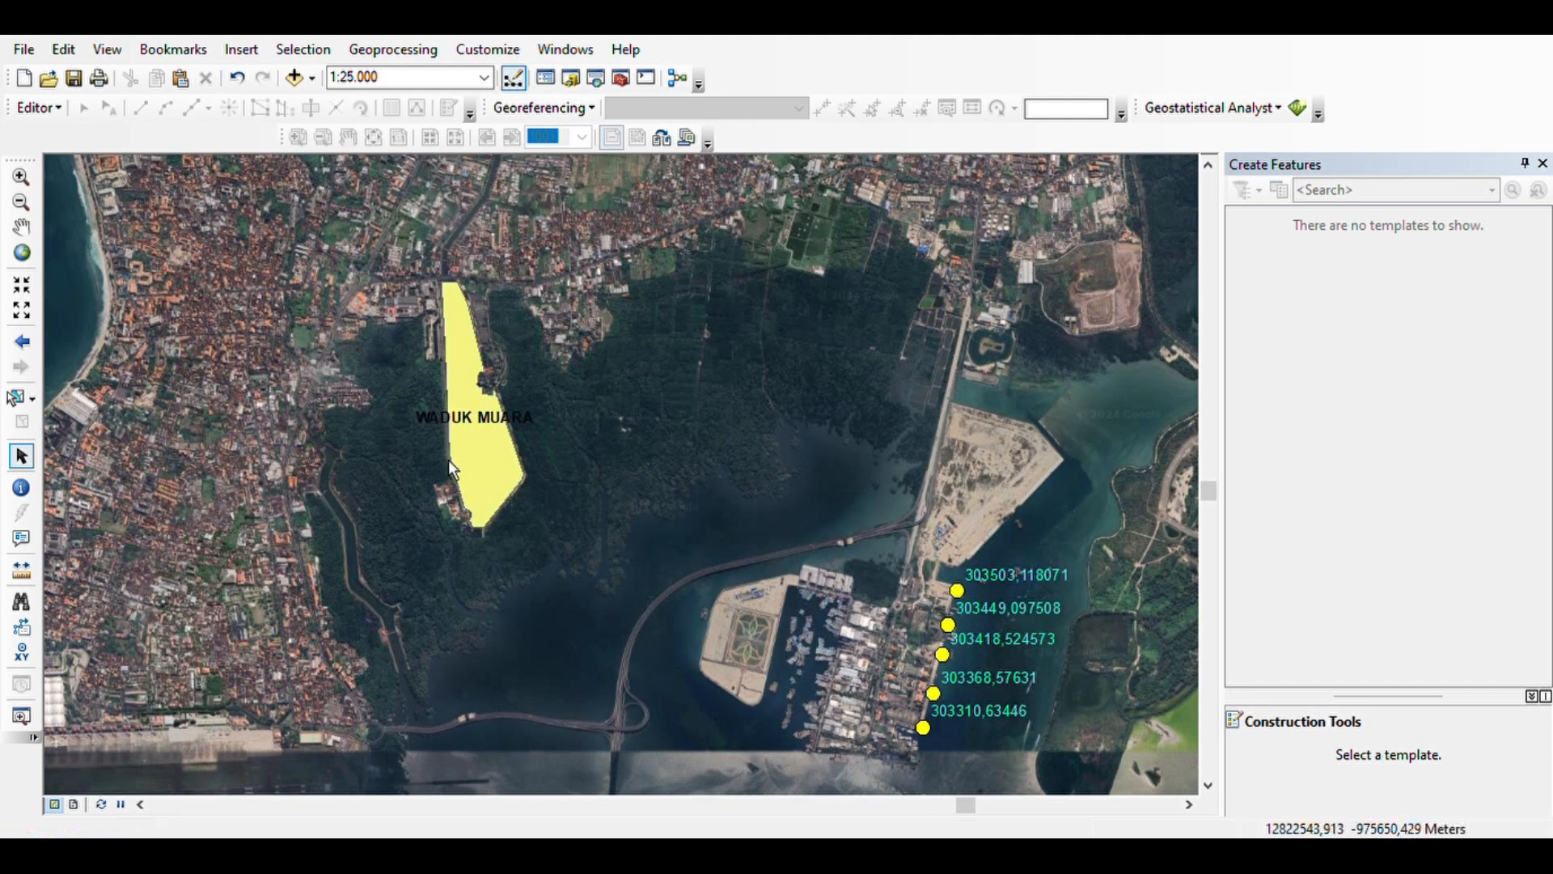
scroll(477, 424, "up", 2)
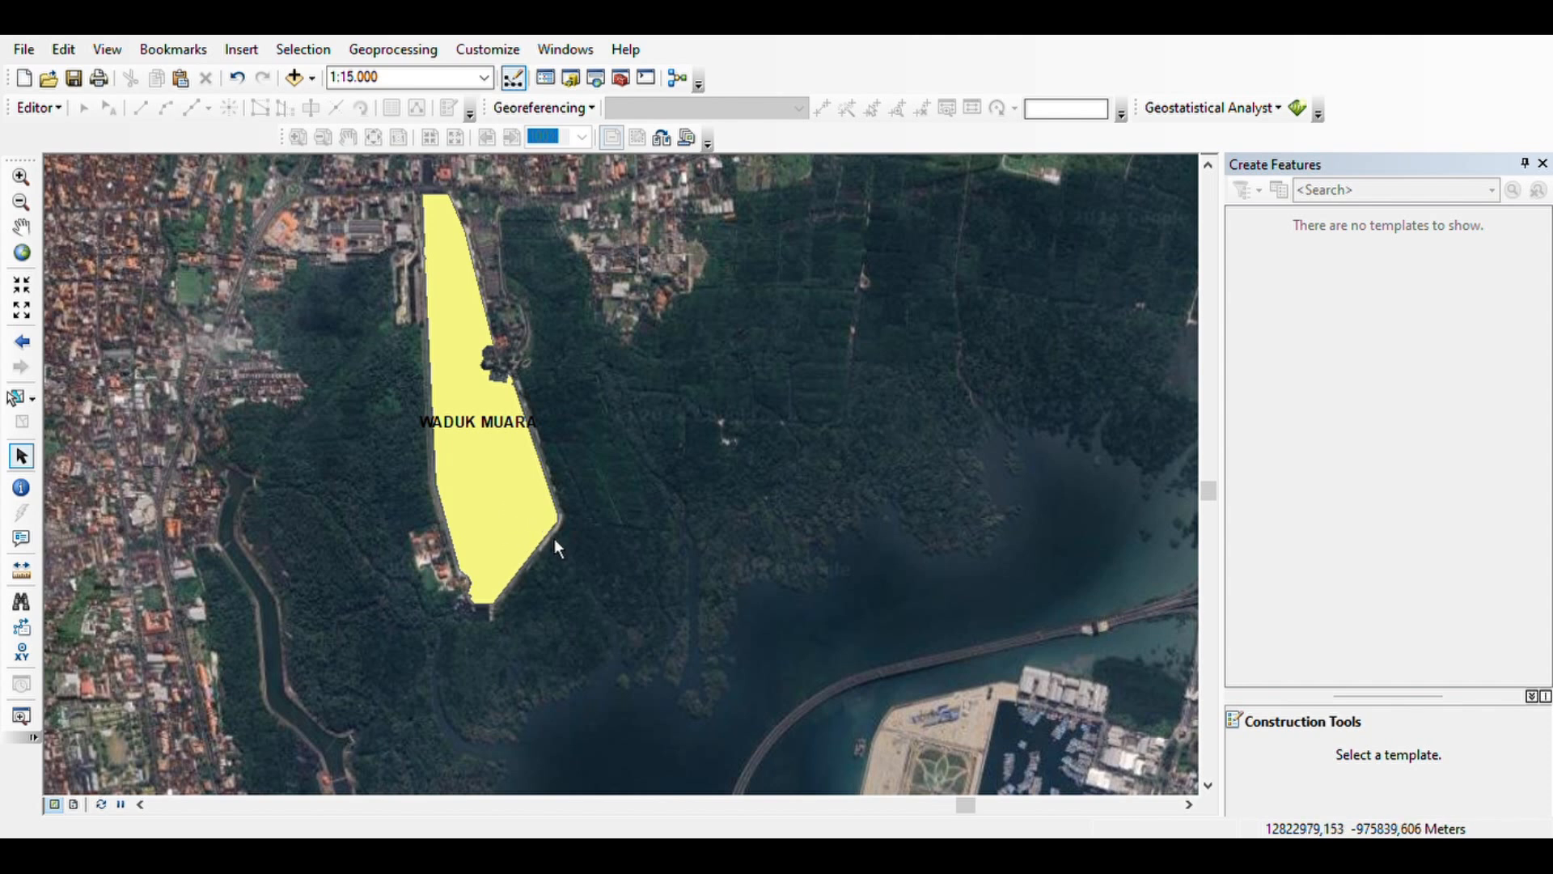
scroll(555, 537, "down", 2)
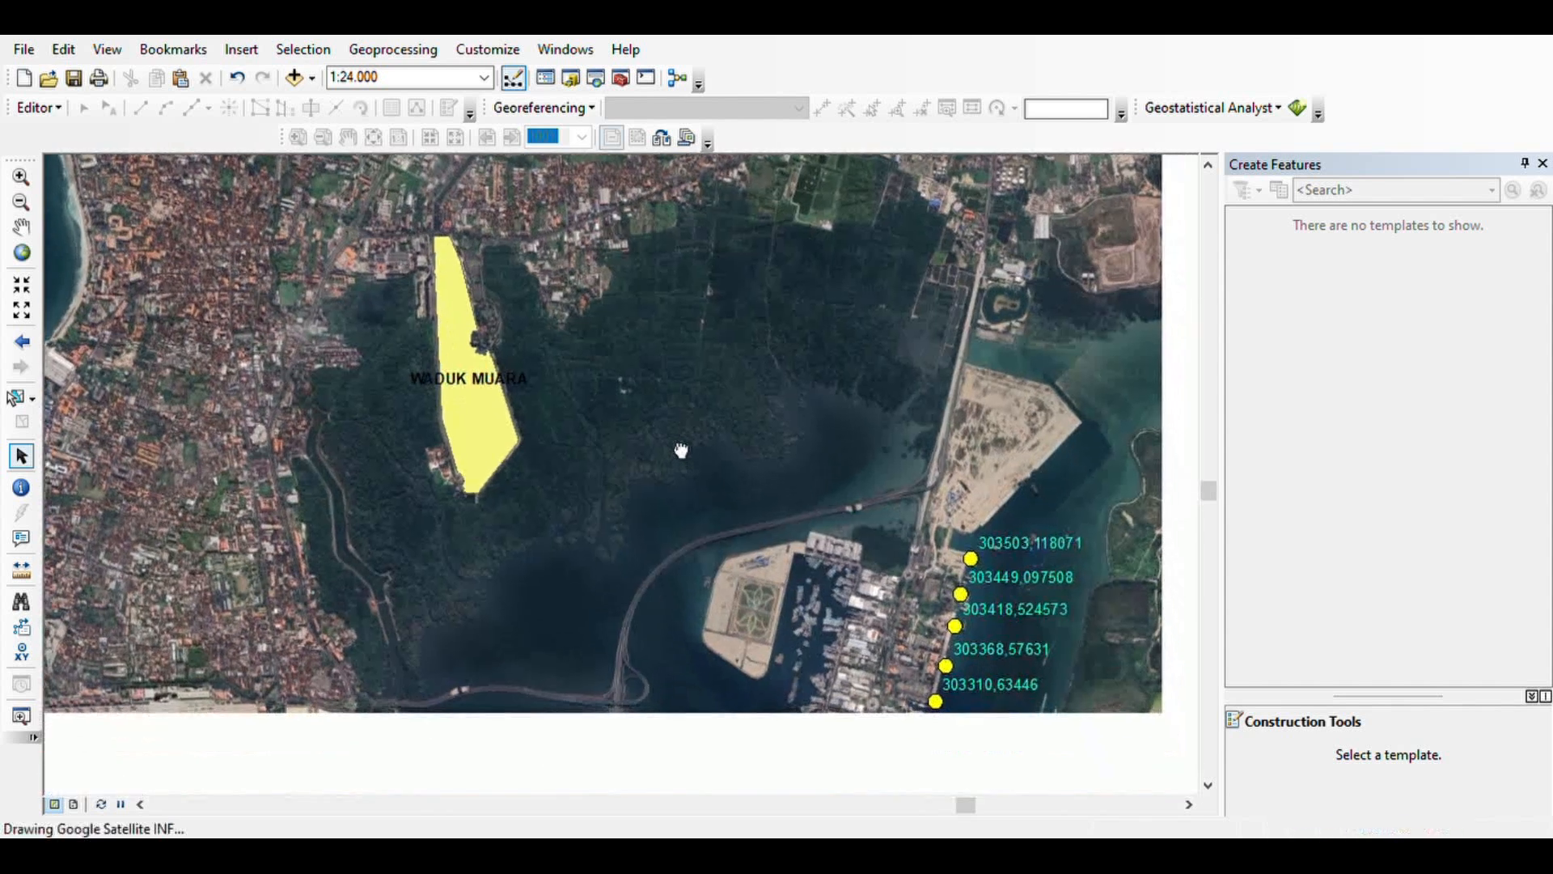
scroll(746, 552, "down", 1)
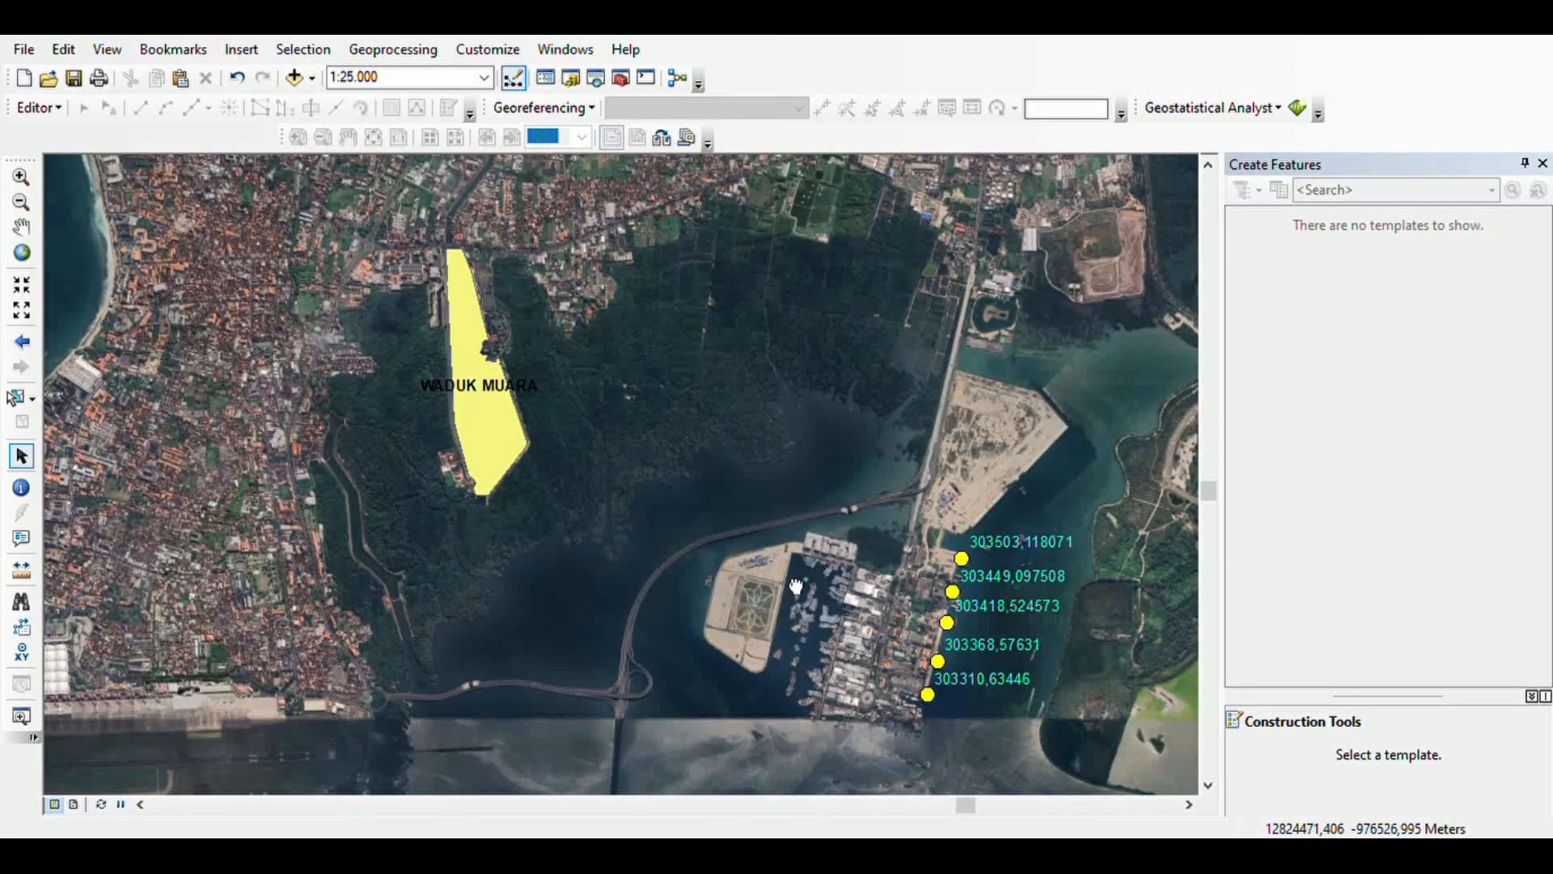